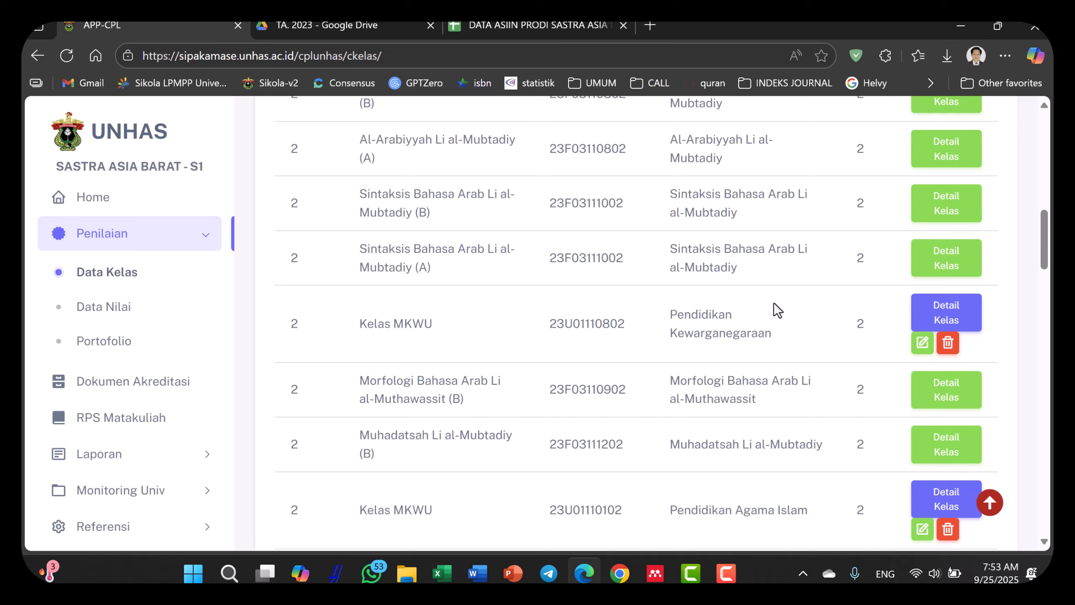
{"action": "scroll", "coordinate": [774, 302], "scroll_direction": "down", "scroll_amount": 3}
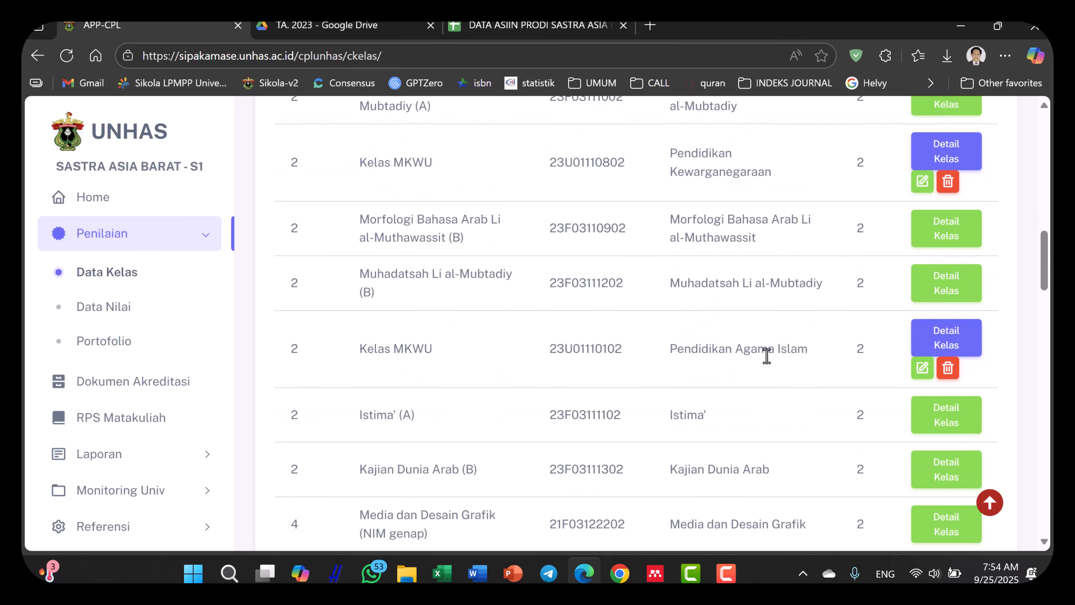
{"action": "scroll", "coordinate": [767, 355], "scroll_direction": "down", "scroll_amount": 4}
{"action": "scroll", "coordinate": [766, 355], "scroll_direction": "down", "scroll_amount": 6}
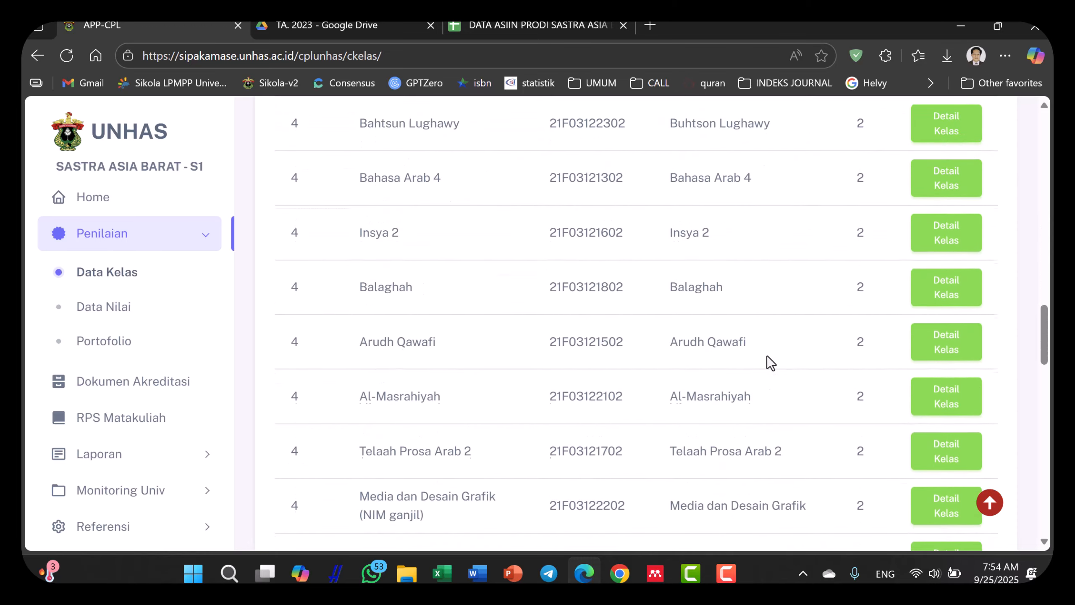
{"action": "scroll", "coordinate": [767, 355], "scroll_direction": "up", "scroll_amount": 12}
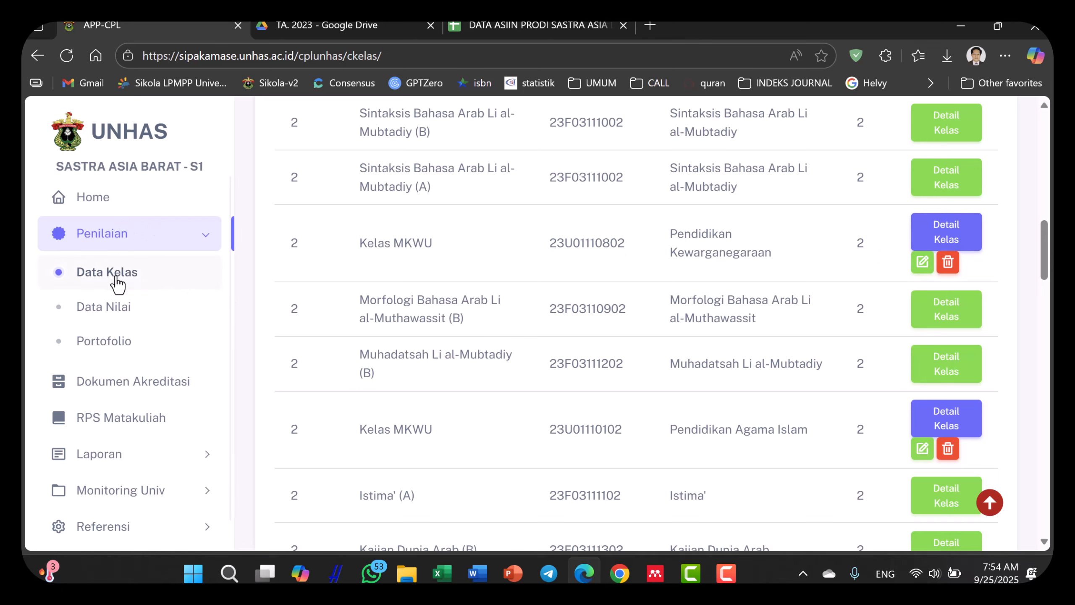
Open the assessment page of the Pendidikan Kewarganegaraan MKWU class from the Genap 2023/2024 grade data
{"action": "left_click", "coordinate": [110, 314]}
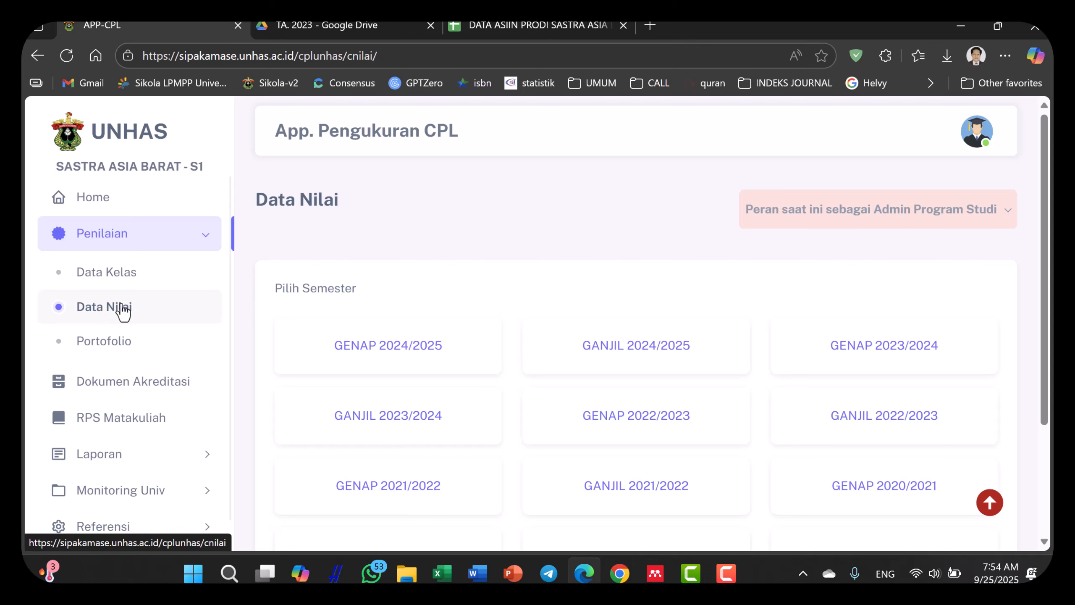
{"action": "left_click", "coordinate": [881, 345]}
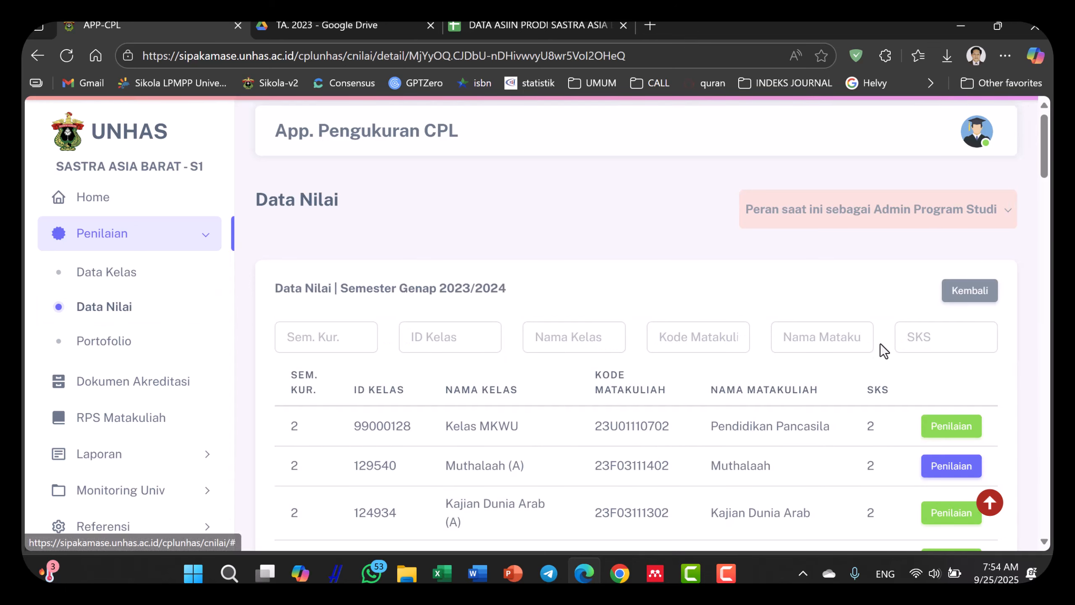
{"action": "scroll", "coordinate": [880, 343], "scroll_direction": "down", "scroll_amount": 5}
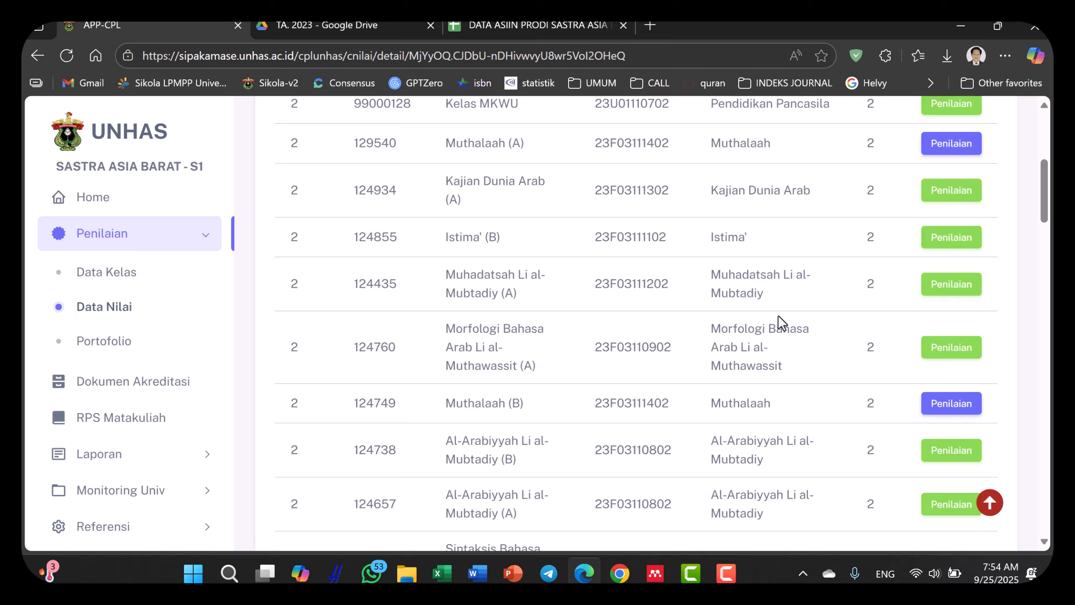
{"action": "scroll", "coordinate": [781, 321], "scroll_direction": "down", "scroll_amount": 6}
{"action": "scroll", "coordinate": [782, 324], "scroll_direction": "down", "scroll_amount": 3}
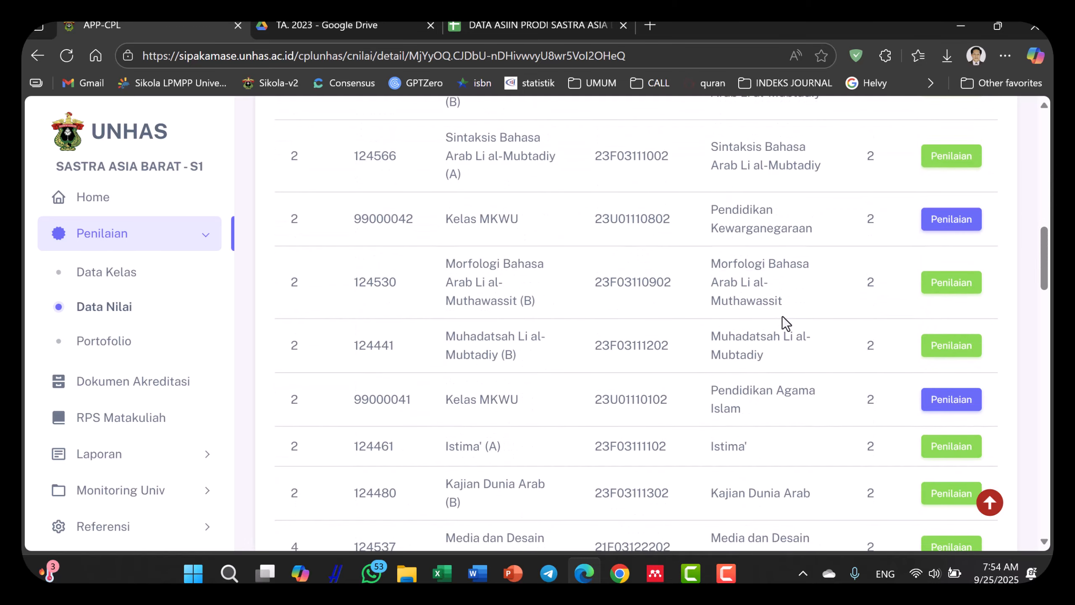
{"action": "left_click", "coordinate": [948, 223]}
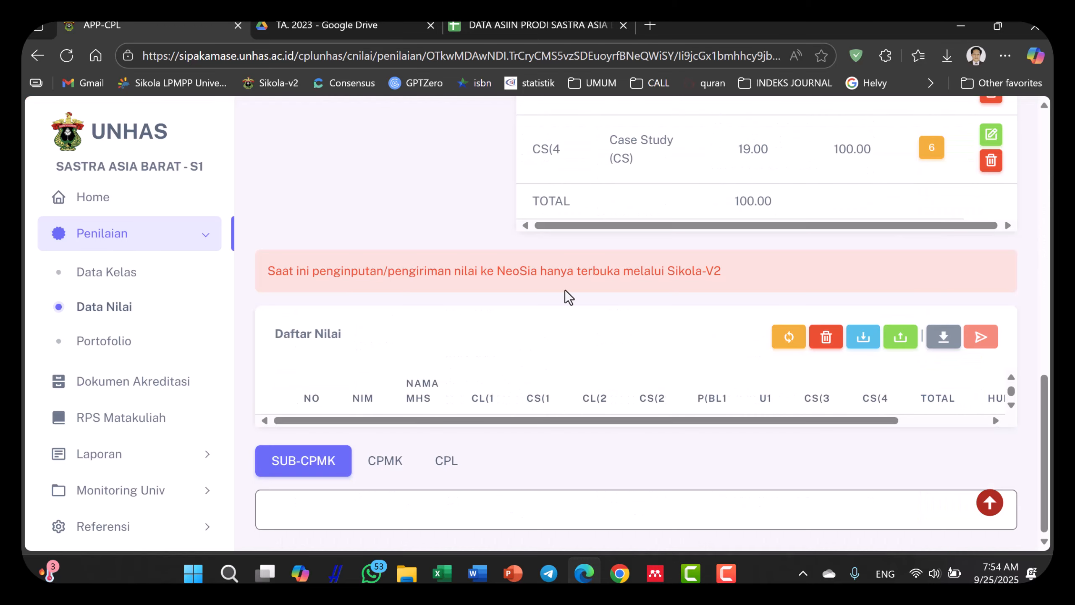
Review the class's assessment rules, its student grade list and the SUB-CPMK table
{"action": "scroll", "coordinate": [565, 289], "scroll_direction": "up", "scroll_amount": 5}
{"action": "scroll", "coordinate": [568, 286], "scroll_direction": "up", "scroll_amount": 5}
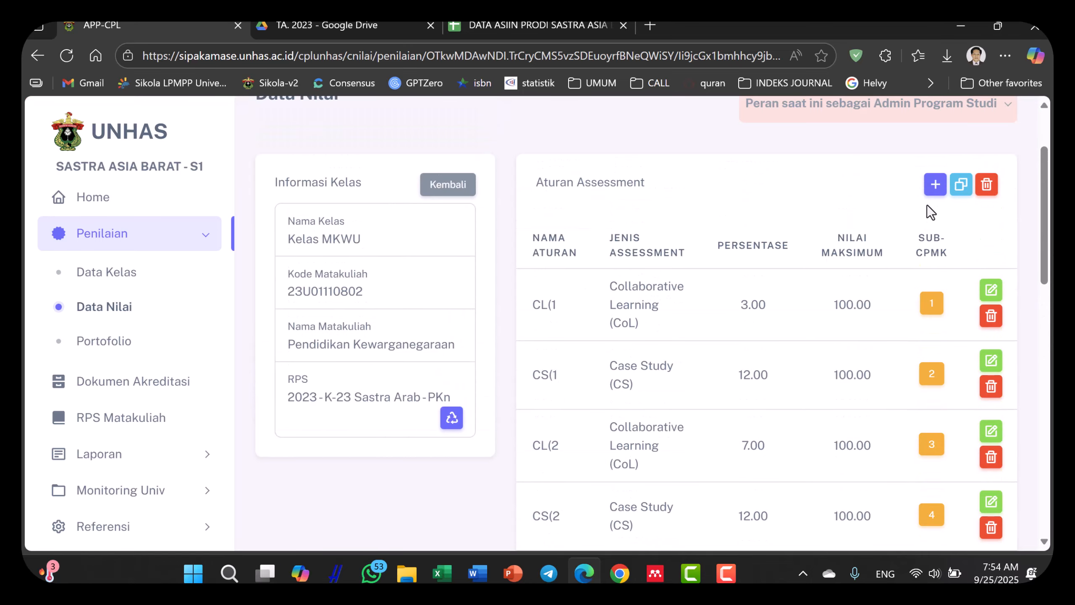
{"action": "scroll", "coordinate": [794, 323], "scroll_direction": "down", "scroll_amount": 15}
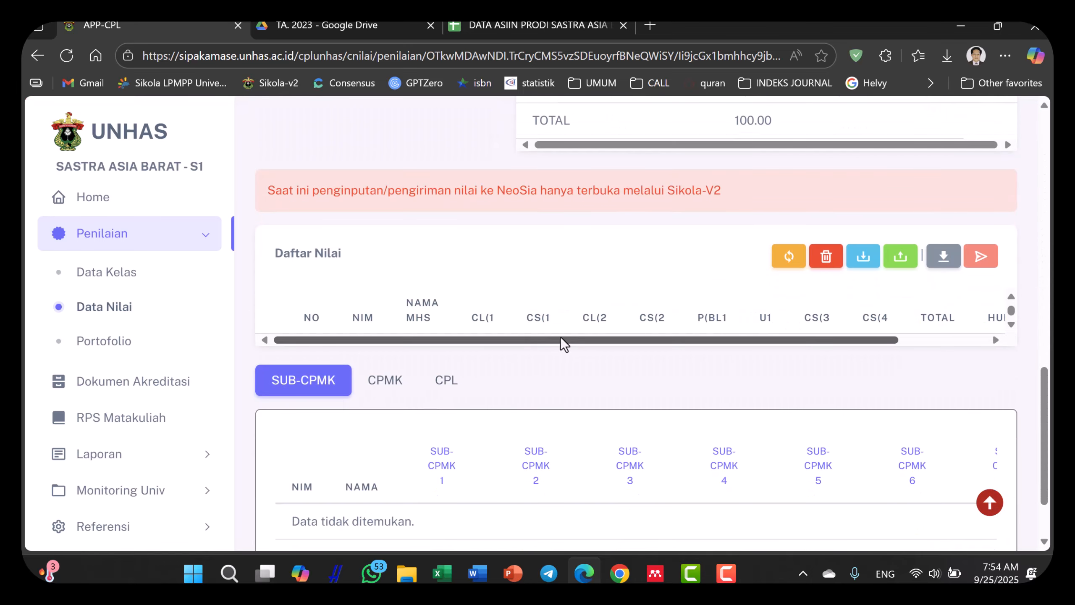
Switch to Google Drive and the DATA ASIIN PRODI SASTRA ASIA BARAT TA.2023 (ecy) spreadsheet, and review the PKn student grades
{"action": "left_click", "coordinate": [333, 24]}
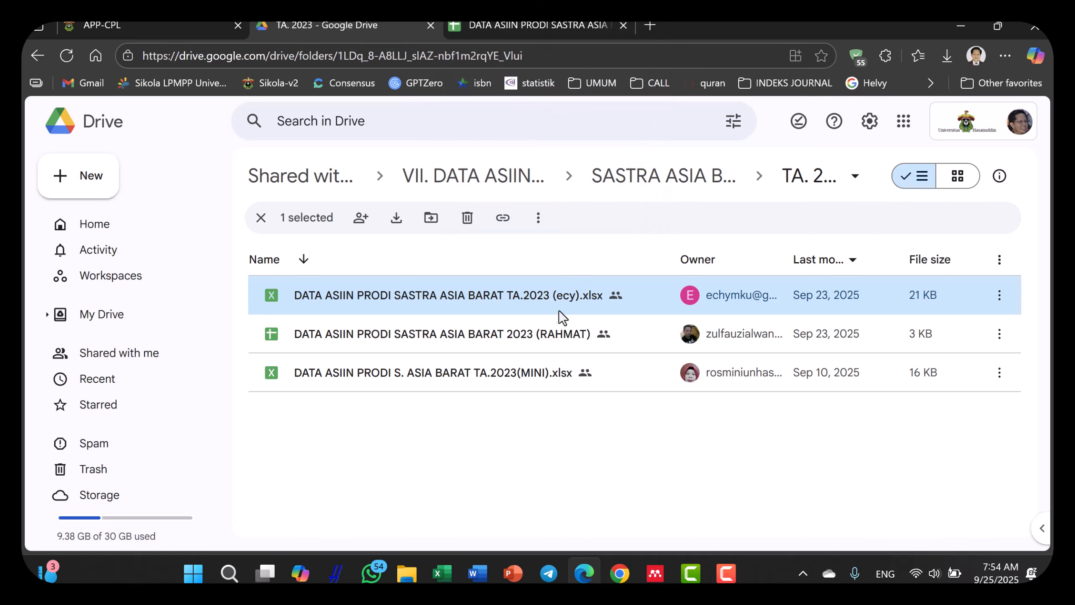
{"action": "left_click", "coordinate": [524, 27]}
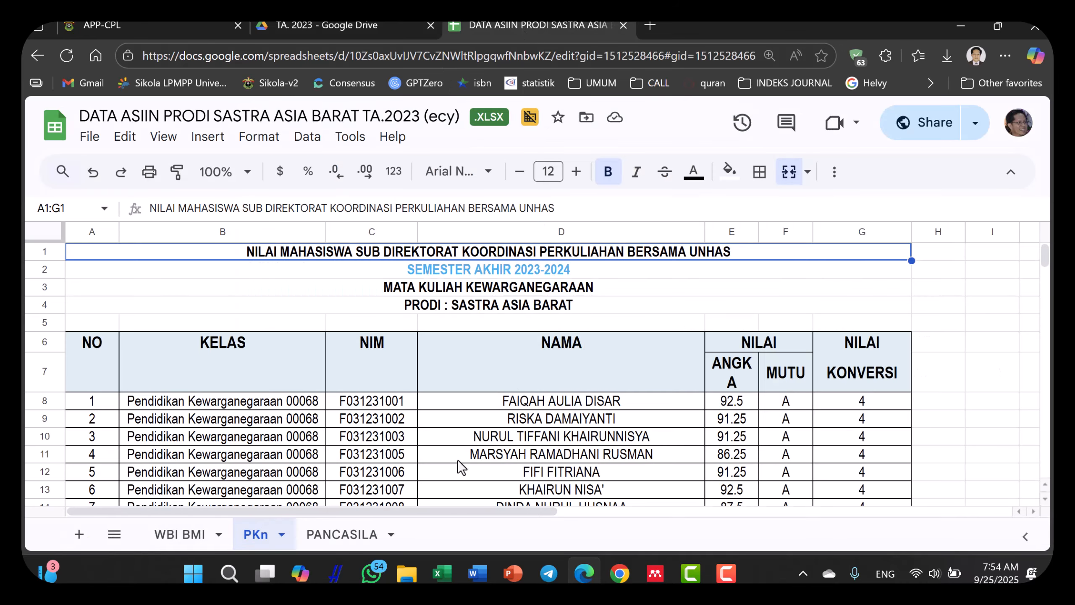
{"action": "scroll", "coordinate": [561, 400], "scroll_direction": "down", "scroll_amount": 2}
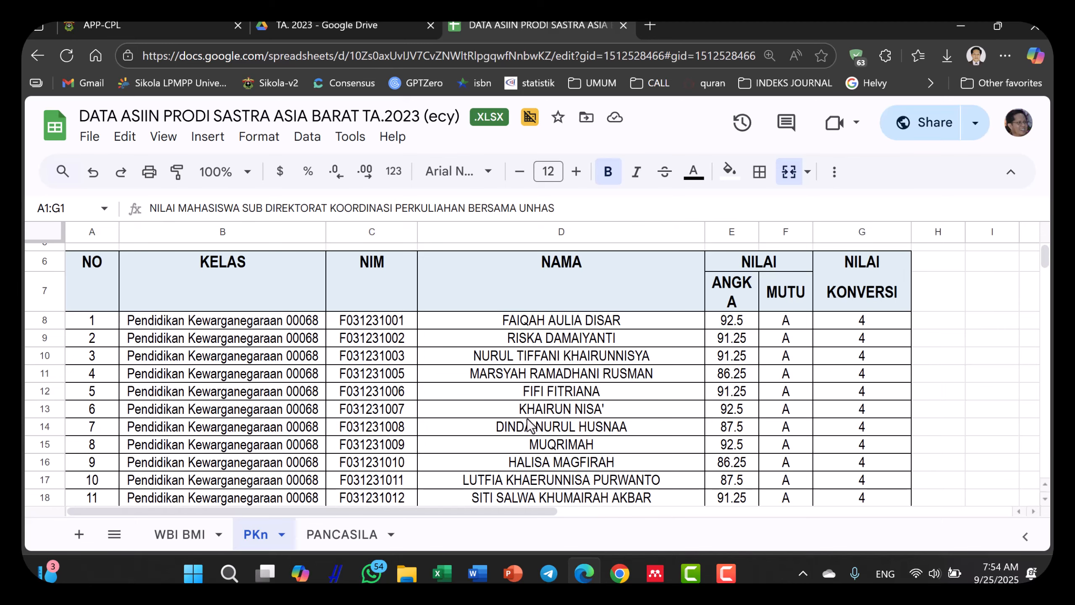
Return to APP-CPL and open the RPS course list for Kurikulum Sarjana K-23
{"action": "left_click", "coordinate": [127, 27]}
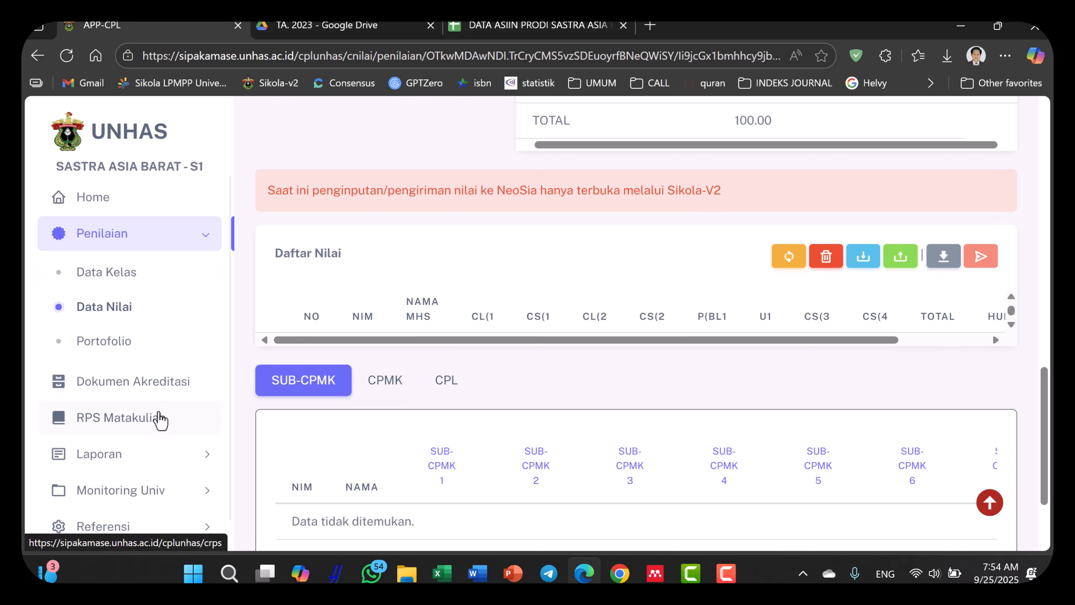
{"action": "left_click", "coordinate": [150, 421]}
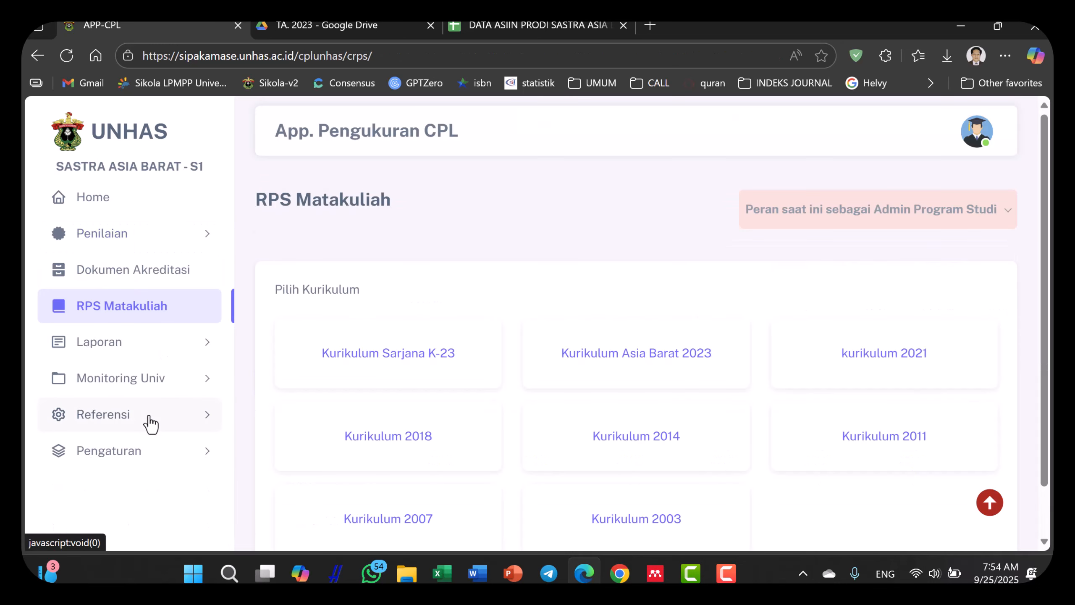
{"action": "left_click", "coordinate": [394, 359]}
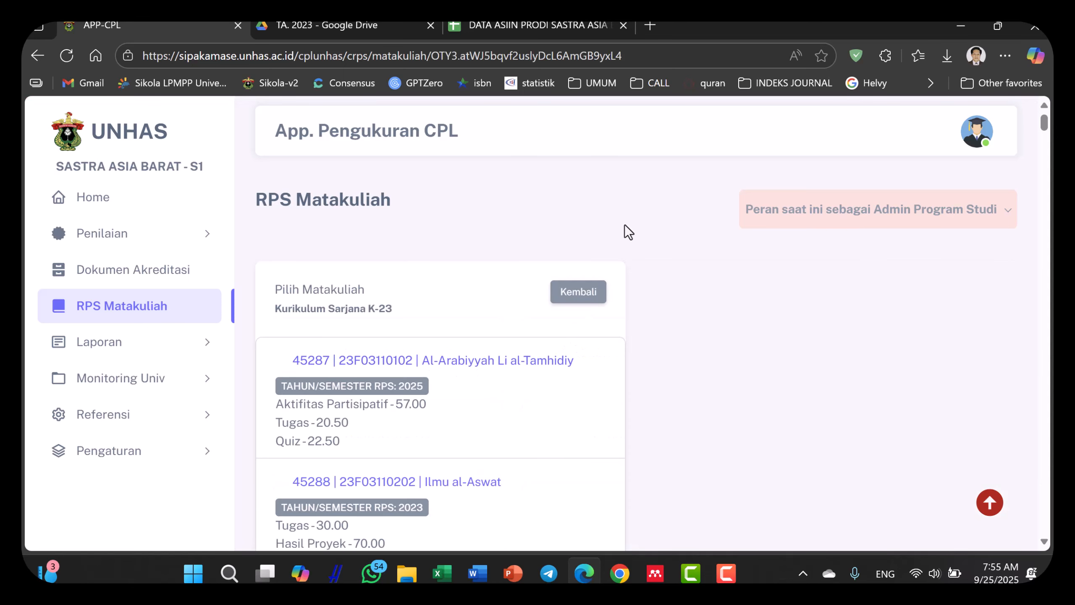
Find the course containing "warga" in the list and open the RPS versions of Pendidikan Kewarganegaraan
{"action": "key", "text": "ctrl+f"}
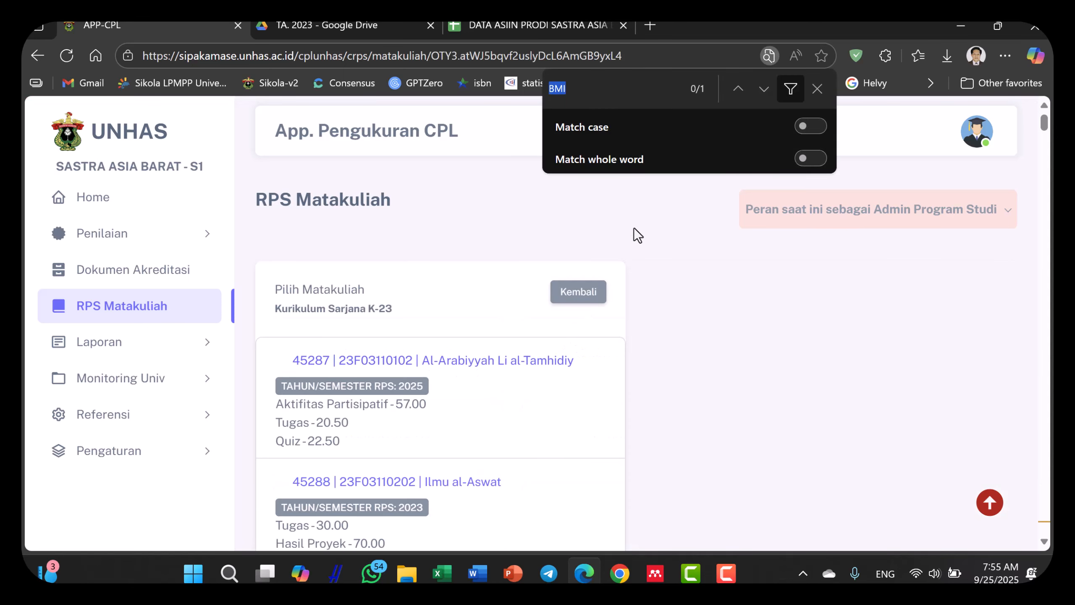
{"action": "type", "text": "Pk"}
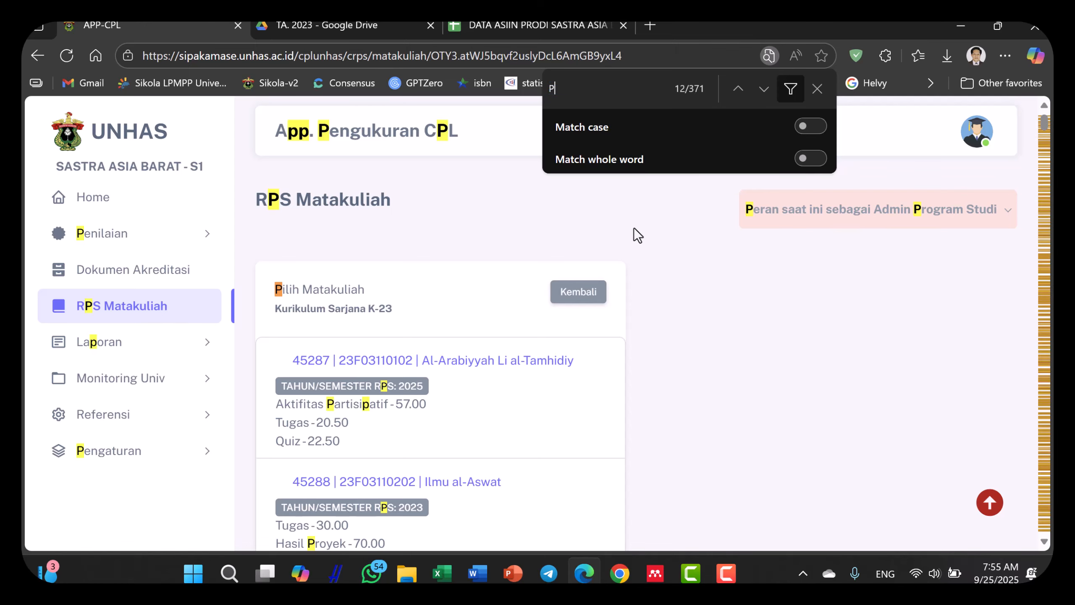
{"action": "key", "text": "BackSpace"}
{"action": "key", "text": "BackSpace"}
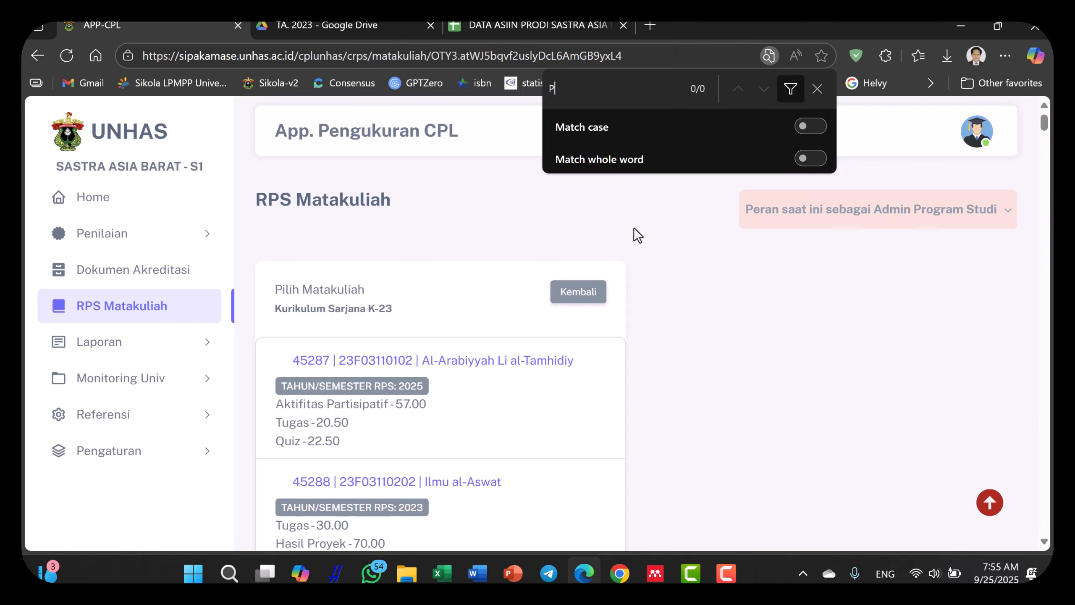
{"action": "type", "text": "warga"}
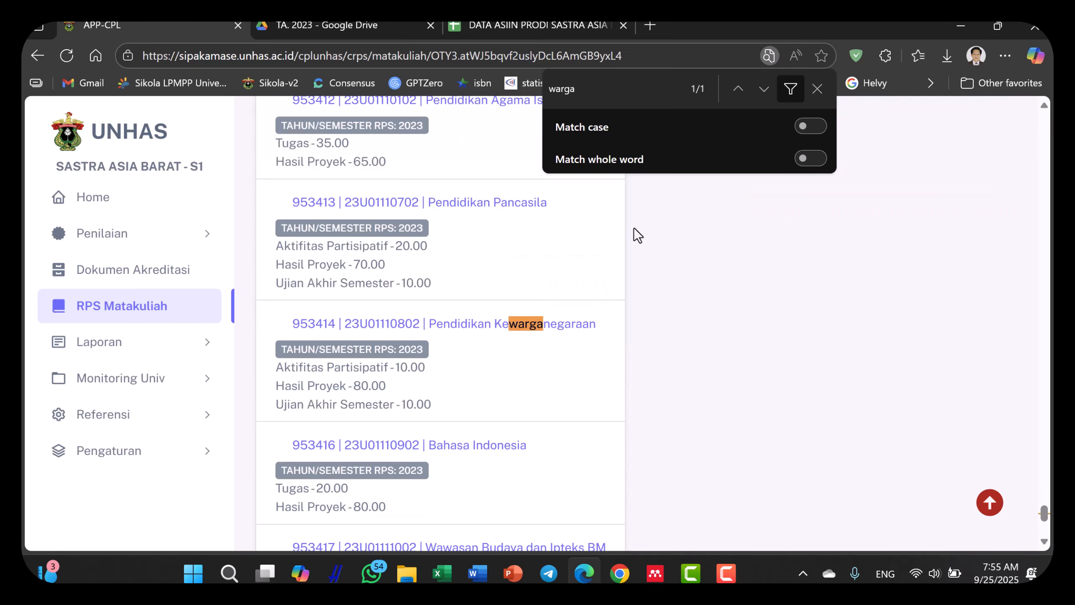
{"action": "left_click", "coordinate": [470, 325]}
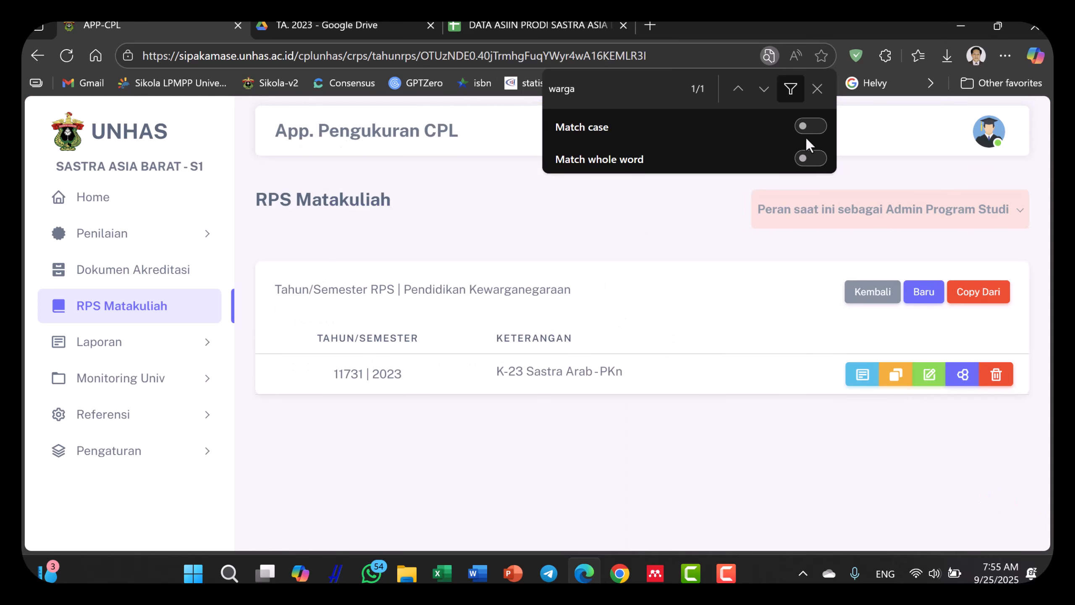
{"action": "left_click", "coordinate": [817, 89]}
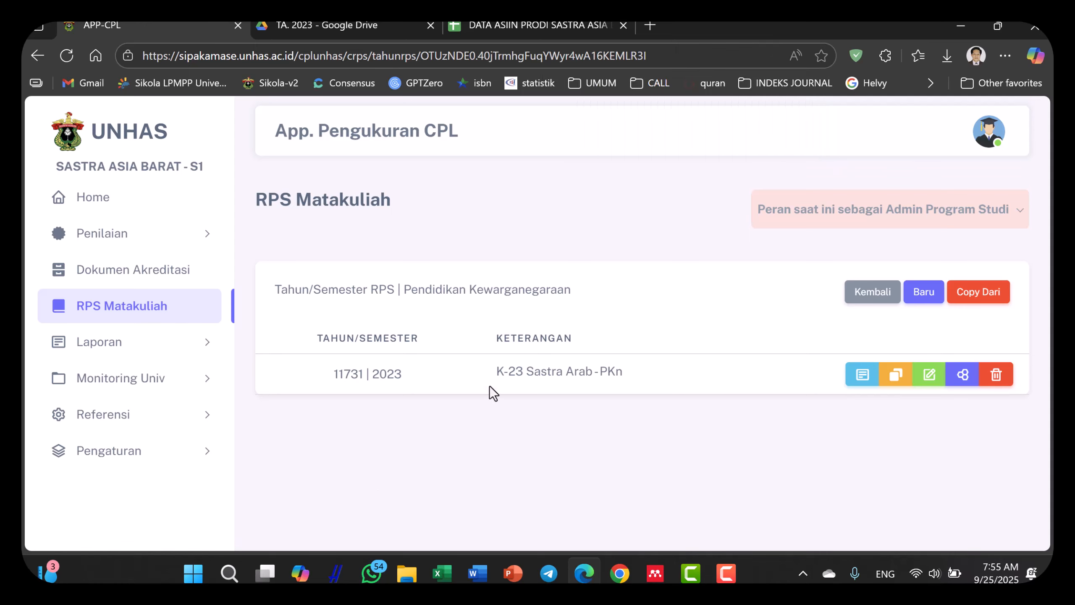
Copy the description "K-23 Sastra Arab - PKn" from the existing 2023 RPS, and delete that RPS
{"action": "left_click_drag", "start_coordinate": [492, 371], "coordinate": [633, 390]}
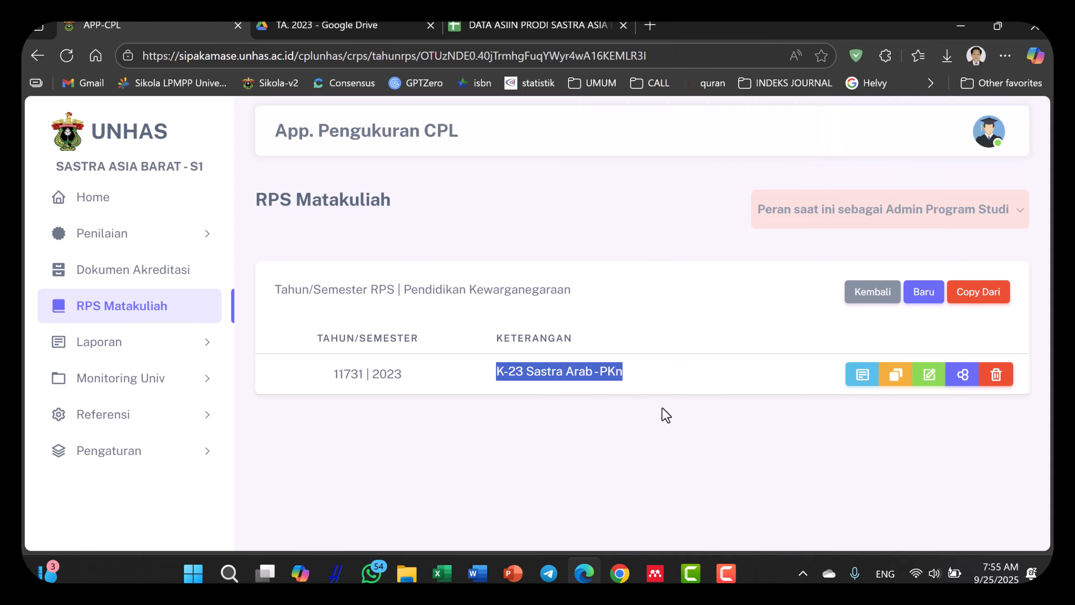
{"action": "left_click", "coordinate": [997, 375]}
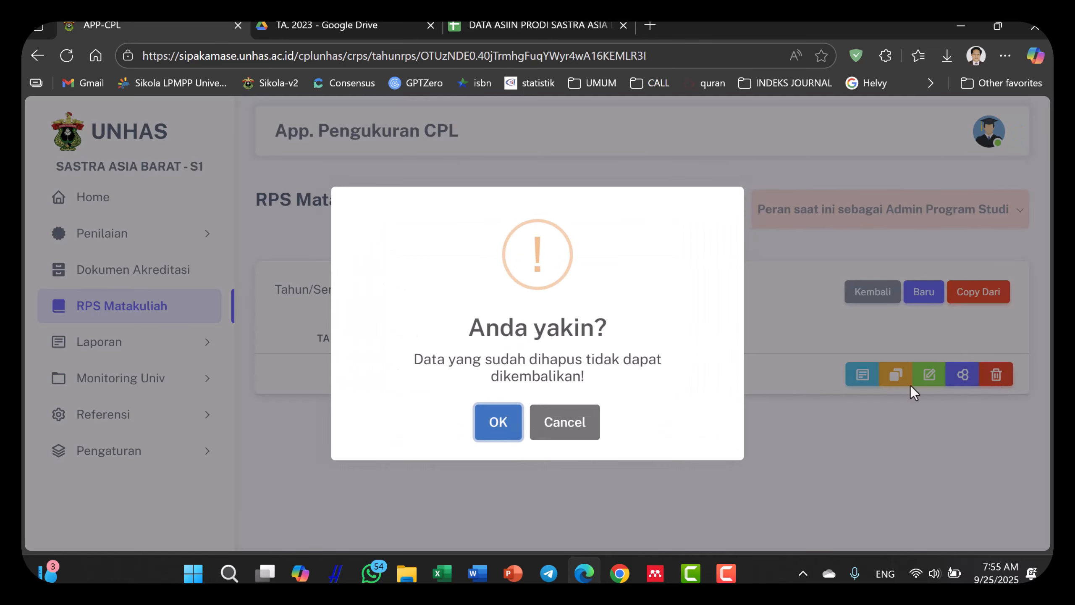
{"action": "left_click", "coordinate": [497, 420]}
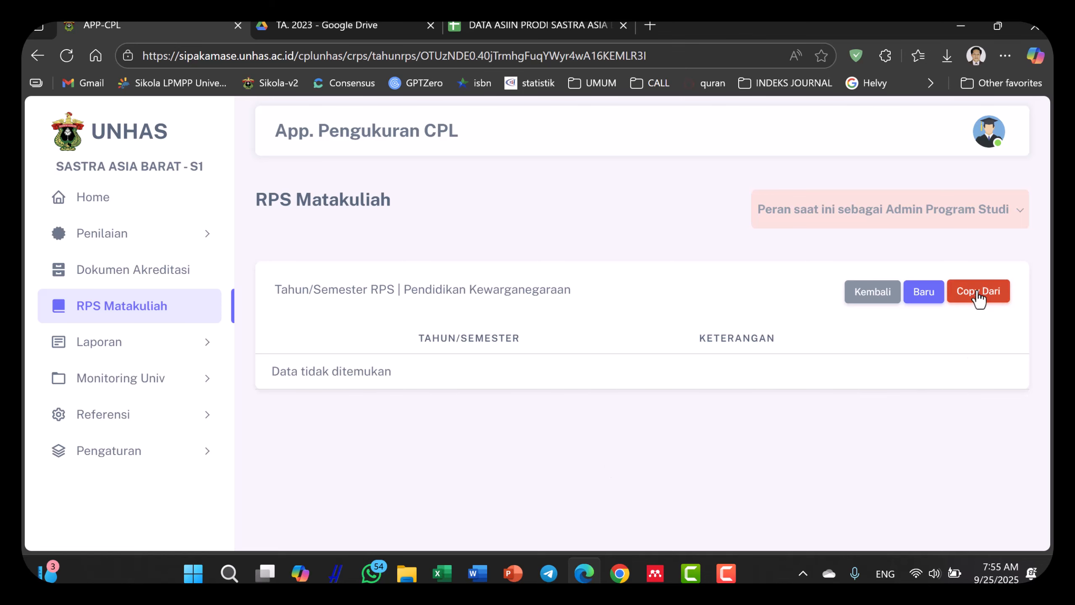
Start a copy from another RPS, with the year 2023 and the copied description "K-23 Sastra Arab - PKn"
{"action": "left_click", "coordinate": [977, 293]}
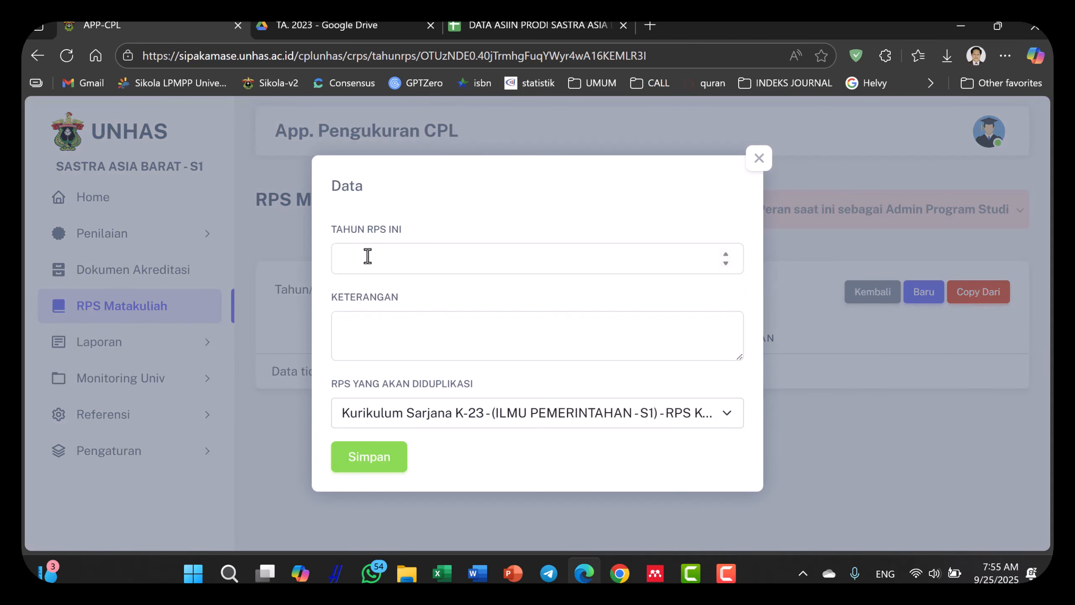
{"action": "left_click", "coordinate": [368, 256]}
{"action": "type", "text": "2023"}
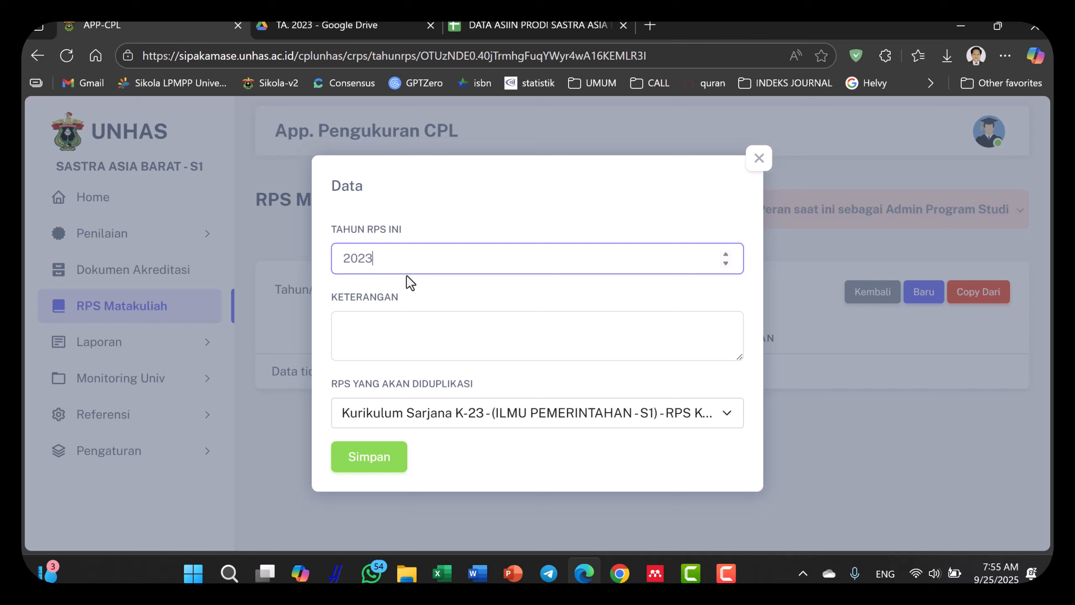
{"action": "left_click", "coordinate": [379, 332]}
{"action": "key", "text": "ctrl+v"}
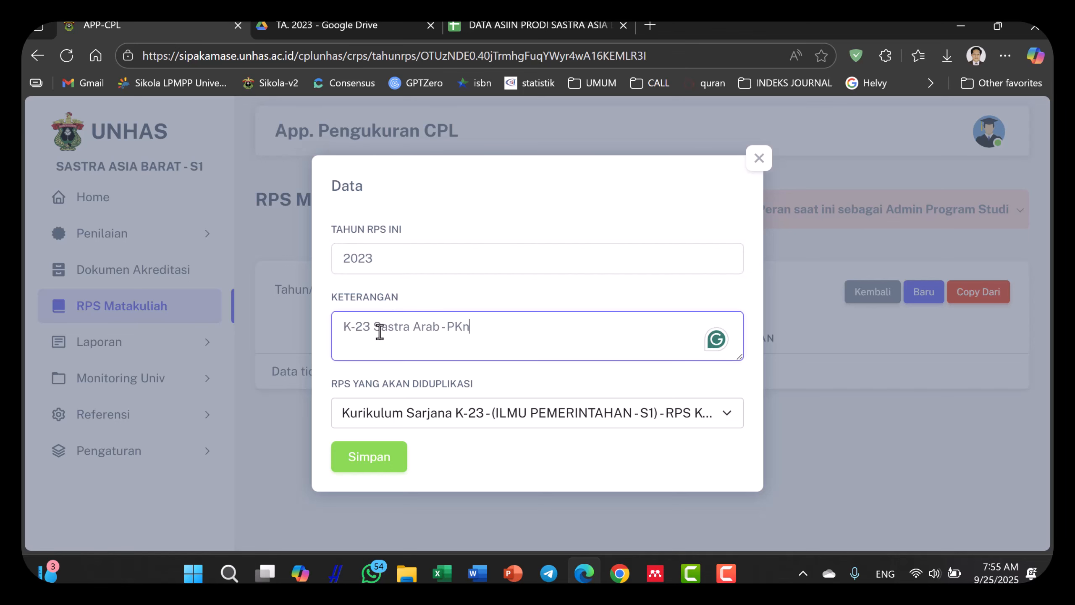
Choose the Kurikulum MKWU Tahun 2023 (MKU Non-Eksakta) RPS PEND.KEWARGANEGARAAN (BARU 2025 - II) as the source, and save the copy
{"action": "left_click", "coordinate": [417, 419]}
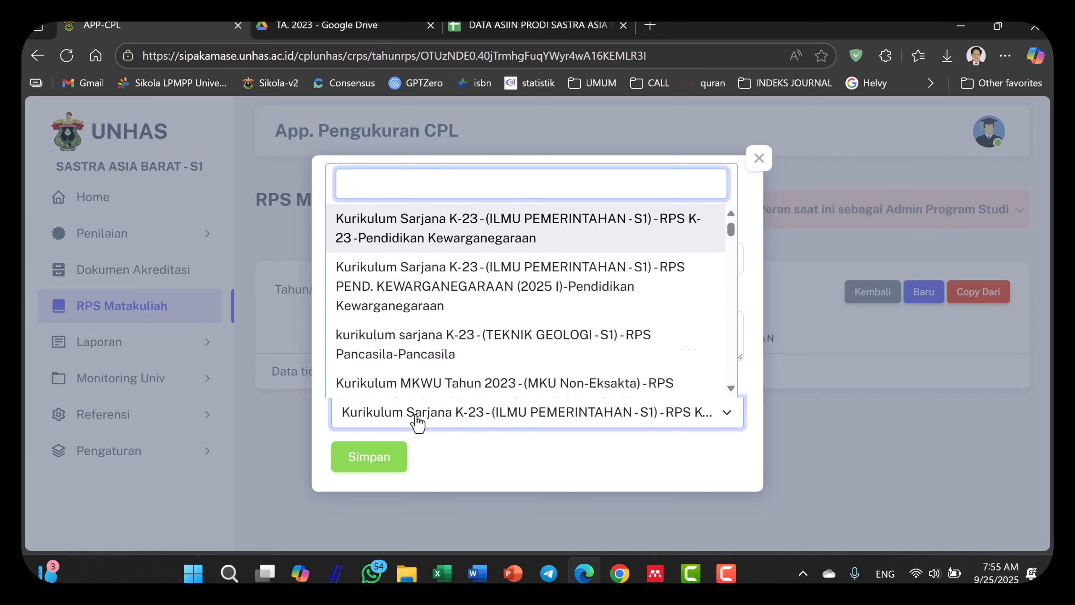
{"action": "type", "text": "warga"}
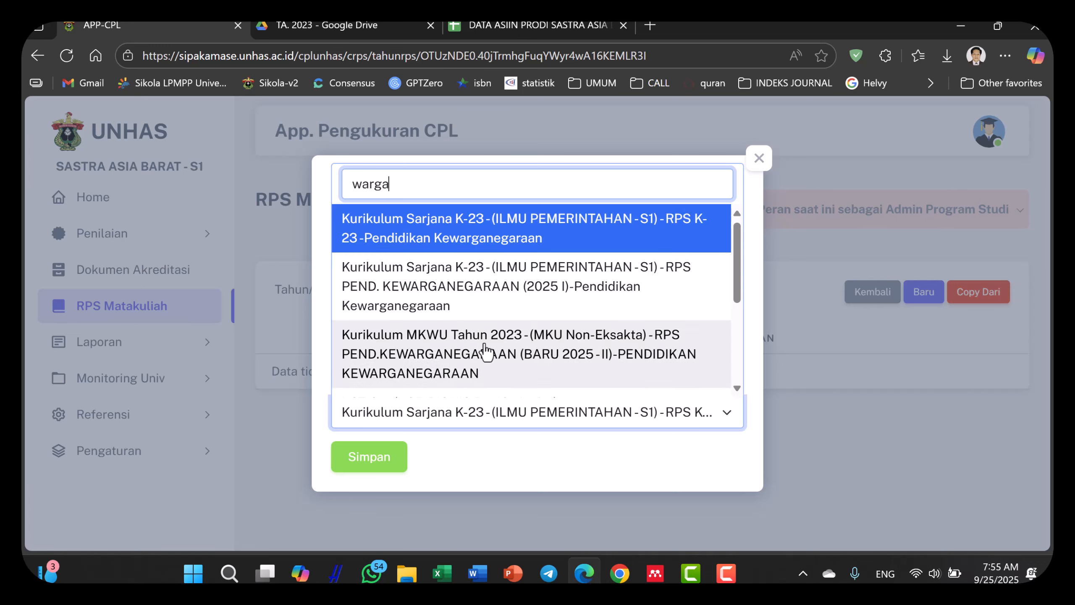
{"action": "left_click", "coordinate": [453, 355]}
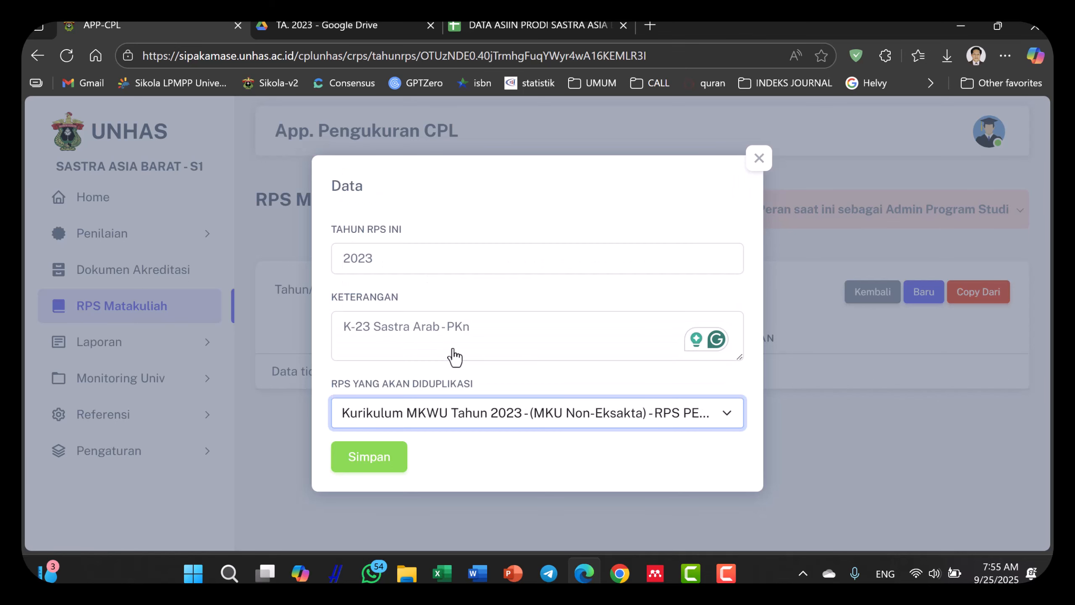
{"action": "left_click", "coordinate": [380, 457]}
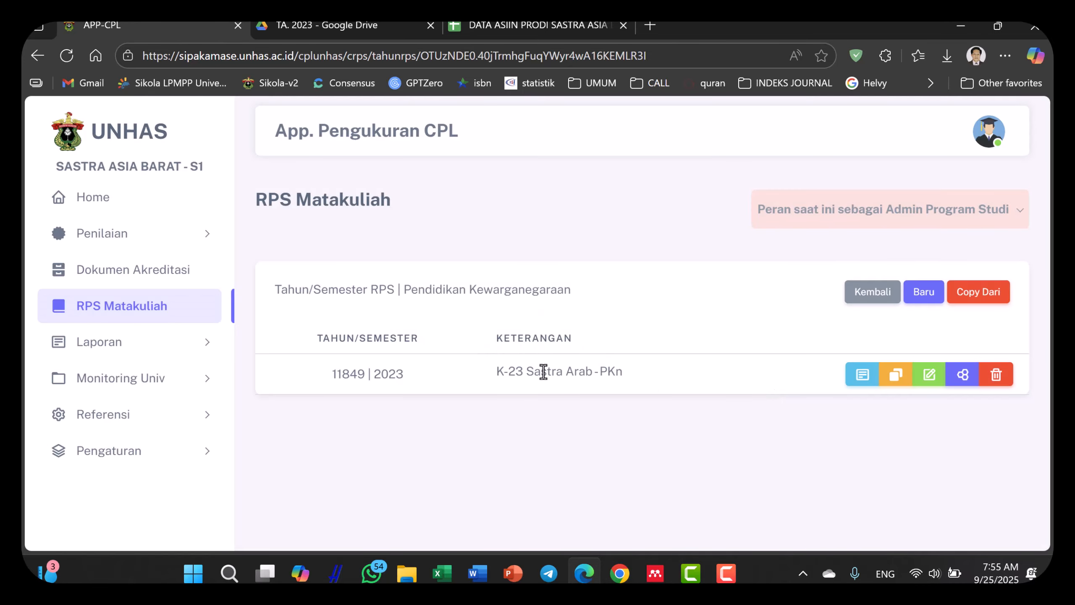
Open the details of the K-23 Sastra Arab - PKn RPS and bring up its CPL-to-CPMK mapping for editing
{"action": "left_click", "coordinate": [861, 375]}
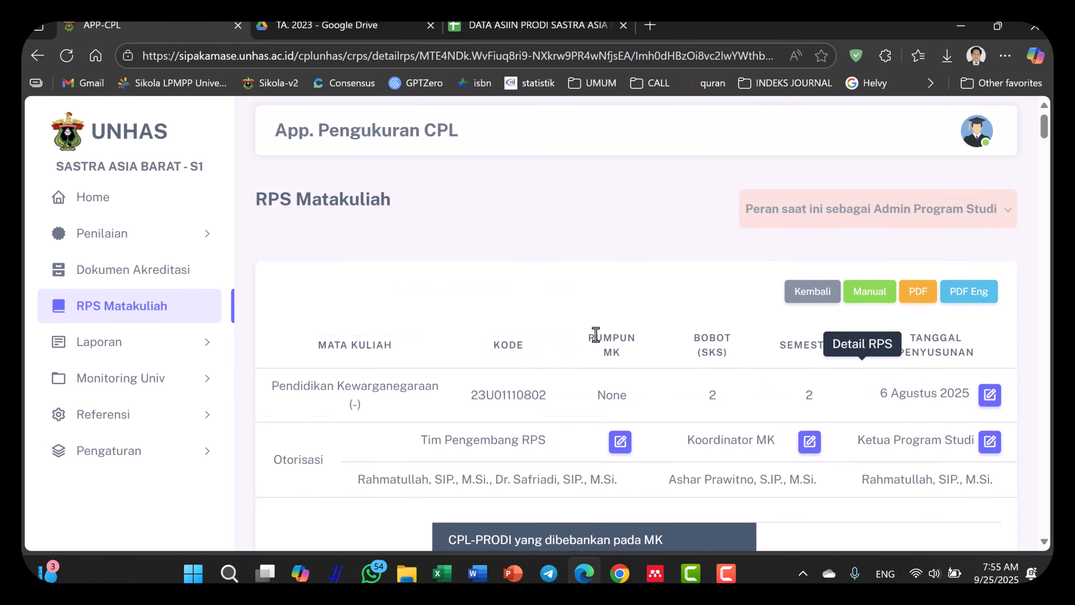
{"action": "scroll", "coordinate": [571, 312], "scroll_direction": "down", "scroll_amount": 6}
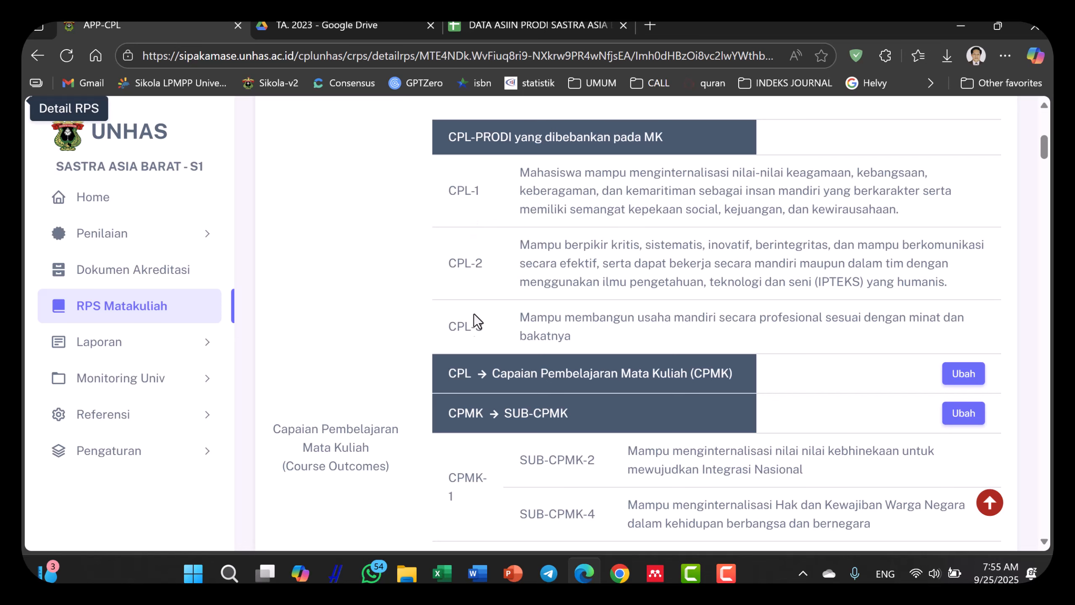
{"action": "scroll", "coordinate": [487, 246], "scroll_direction": "down", "scroll_amount": 4}
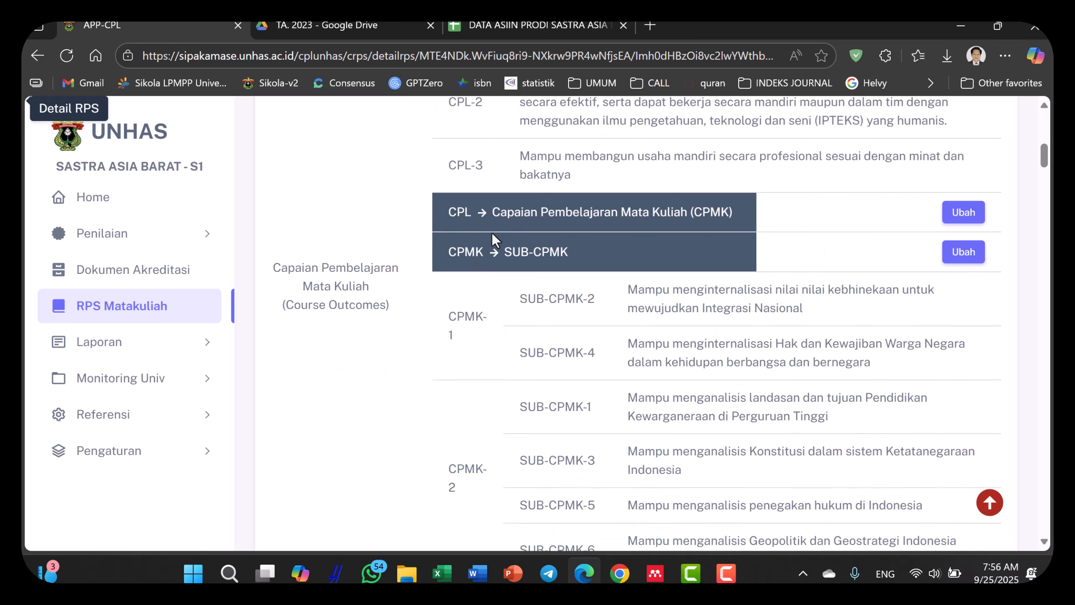
{"action": "scroll", "coordinate": [492, 233], "scroll_direction": "down", "scroll_amount": 3}
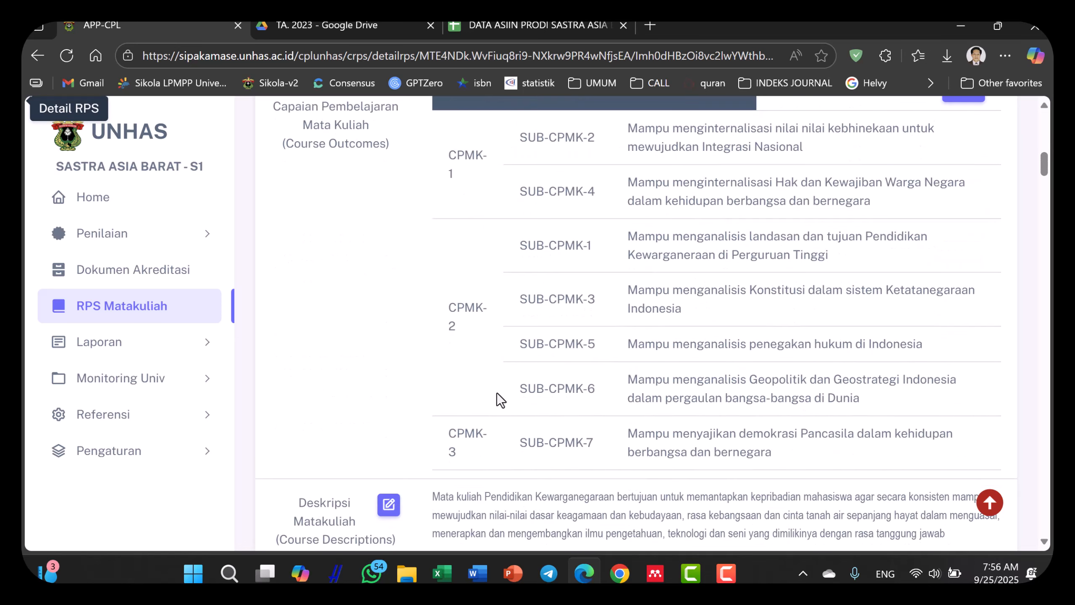
{"action": "scroll", "coordinate": [496, 393], "scroll_direction": "up", "scroll_amount": 5}
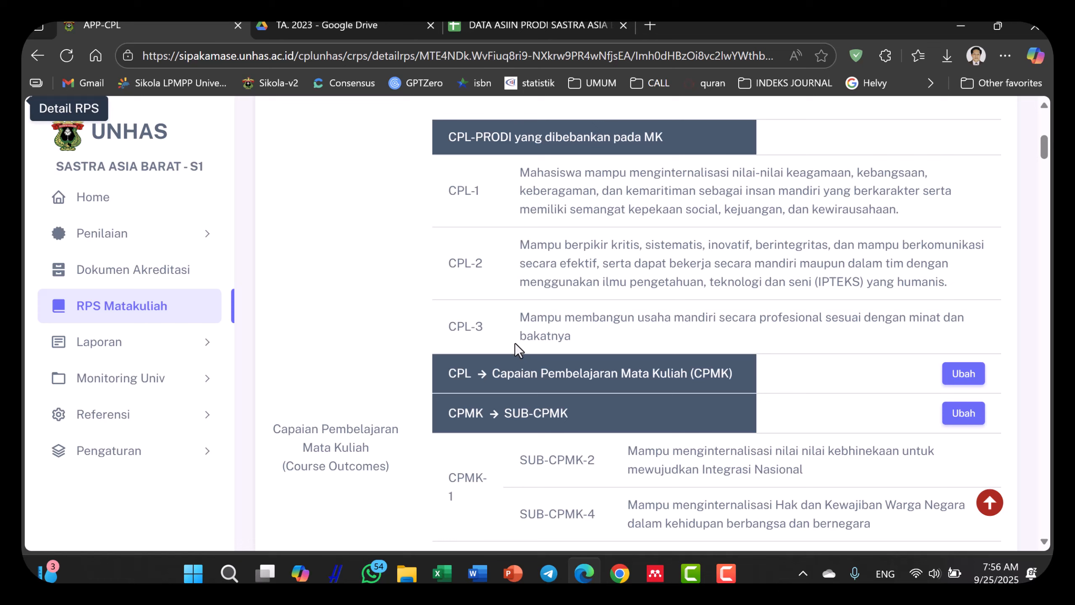
{"action": "left_click", "coordinate": [963, 373]}
{"action": "scroll", "coordinate": [435, 262], "scroll_direction": "up", "scroll_amount": 2}
{"action": "scroll", "coordinate": [435, 268], "scroll_direction": "down", "scroll_amount": 3}
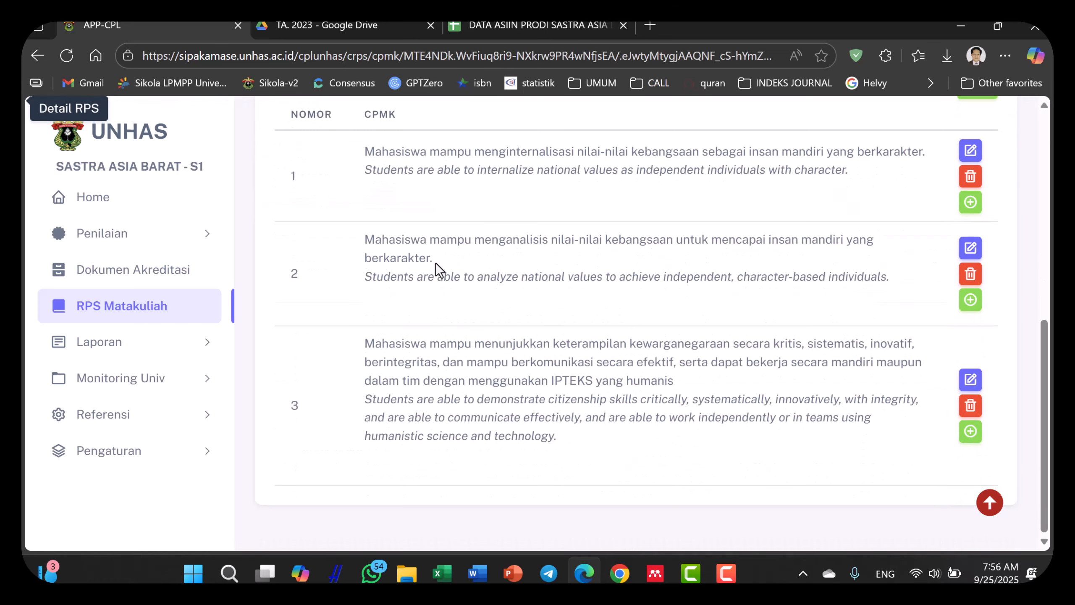
Map CPMK 1 to CPL-1 and CPMK 2 to CPL-2, saving each mapping
{"action": "left_click", "coordinate": [970, 201]}
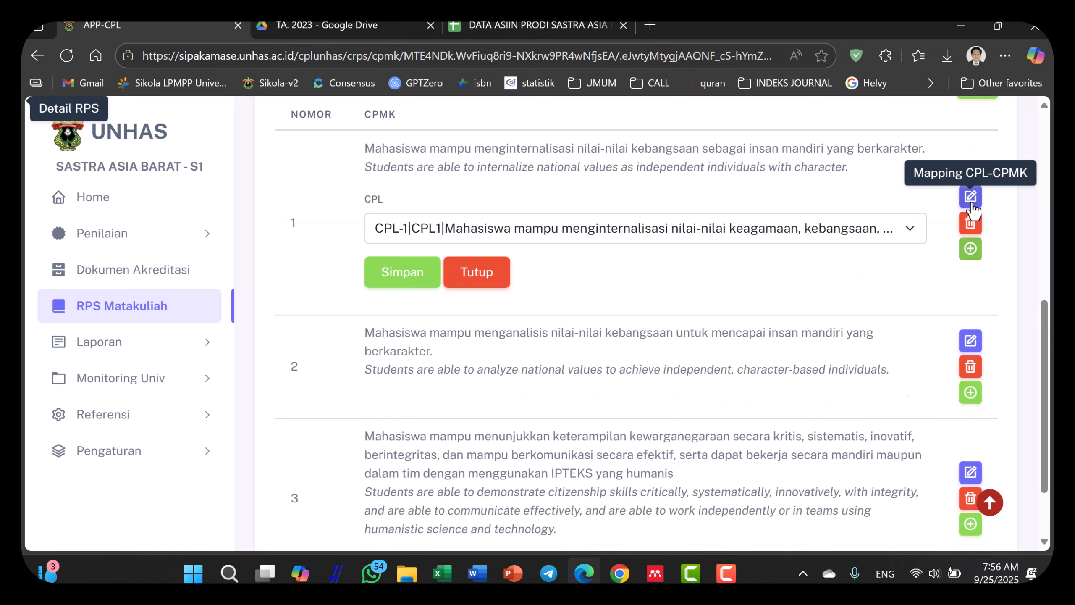
{"action": "left_click", "coordinate": [407, 272]}
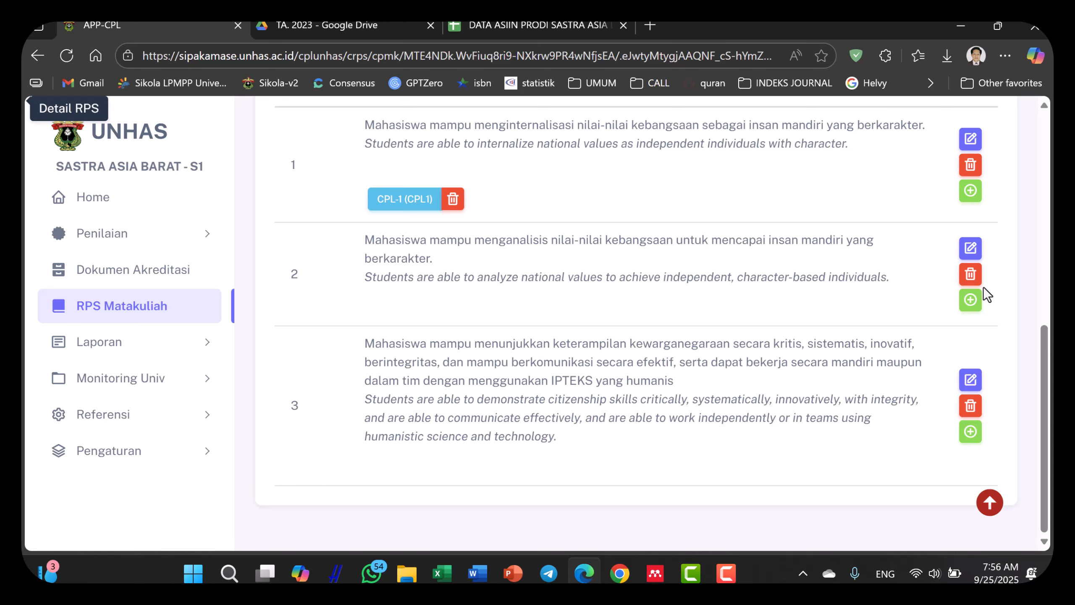
{"action": "left_click", "coordinate": [970, 299]}
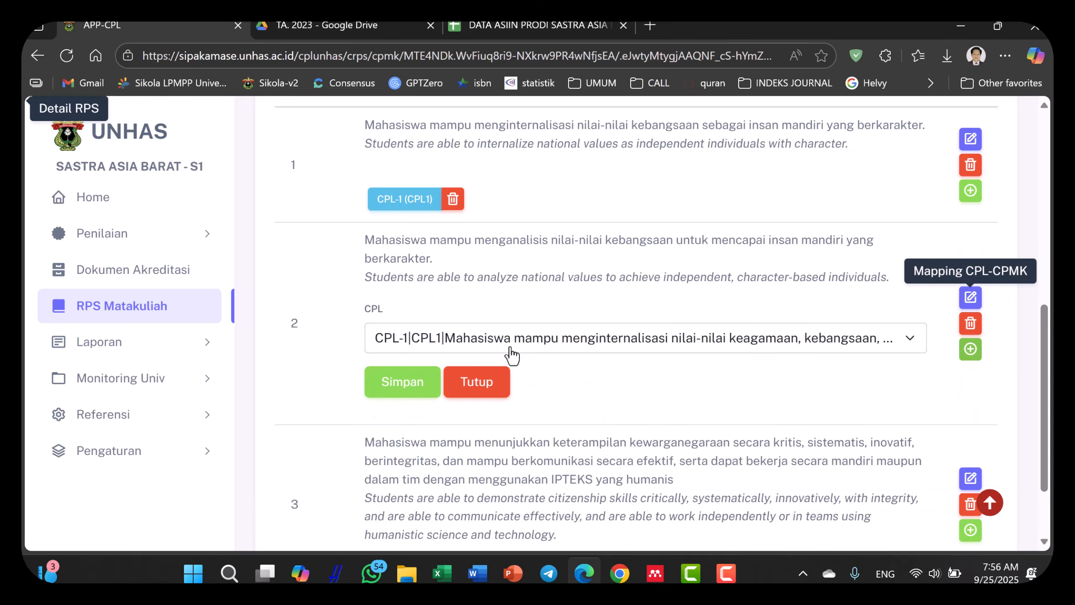
{"action": "left_click", "coordinate": [496, 343]}
{"action": "left_click", "coordinate": [424, 252]}
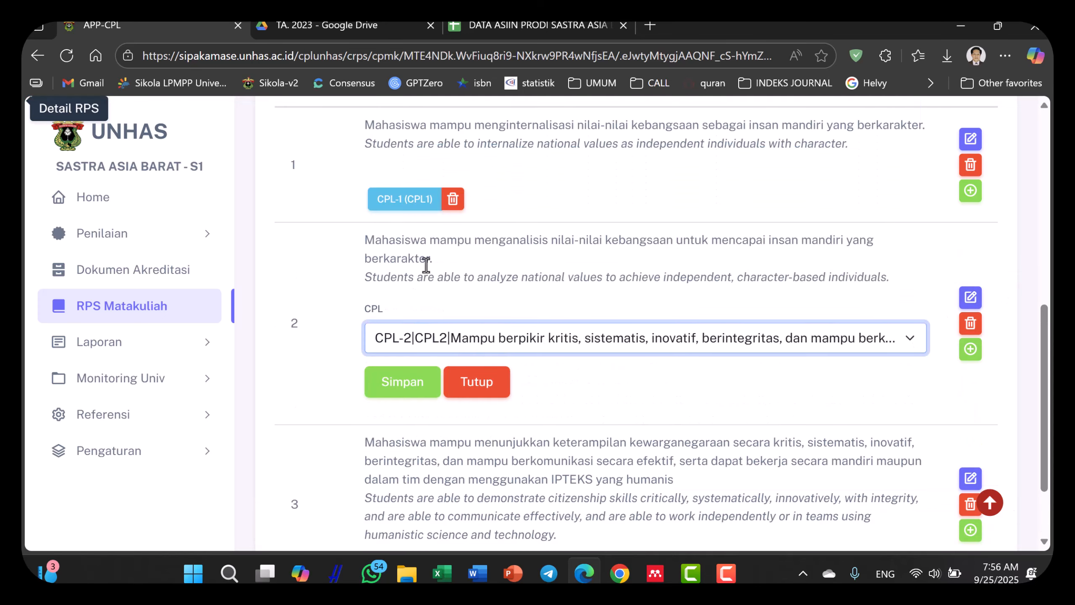
{"action": "left_click", "coordinate": [401, 381]}
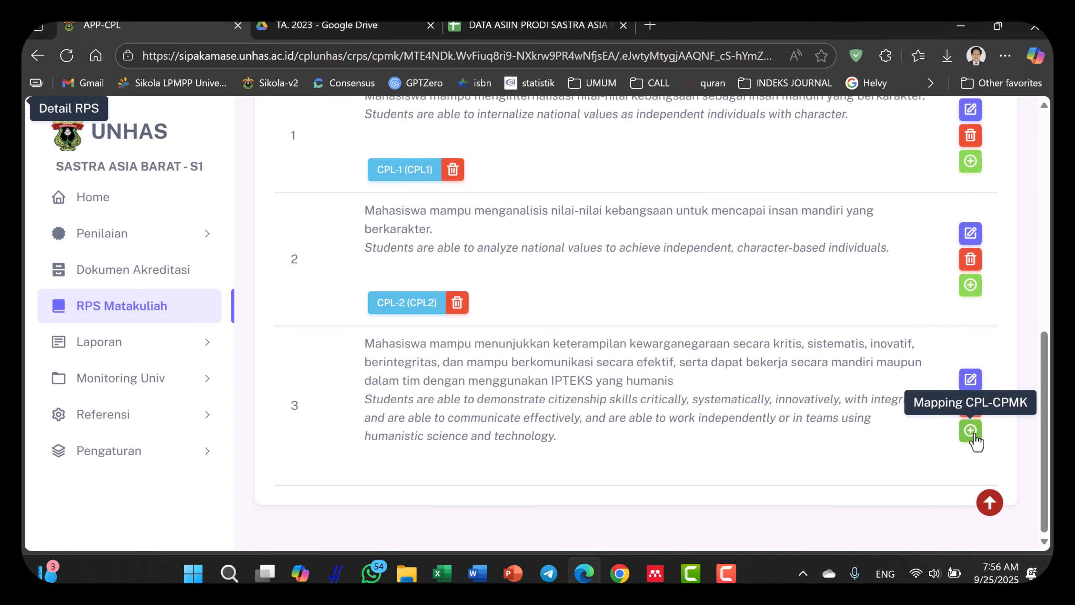
Map CPMK 3 to CPL-3 and save the mapping
{"action": "left_click", "coordinate": [970, 430]}
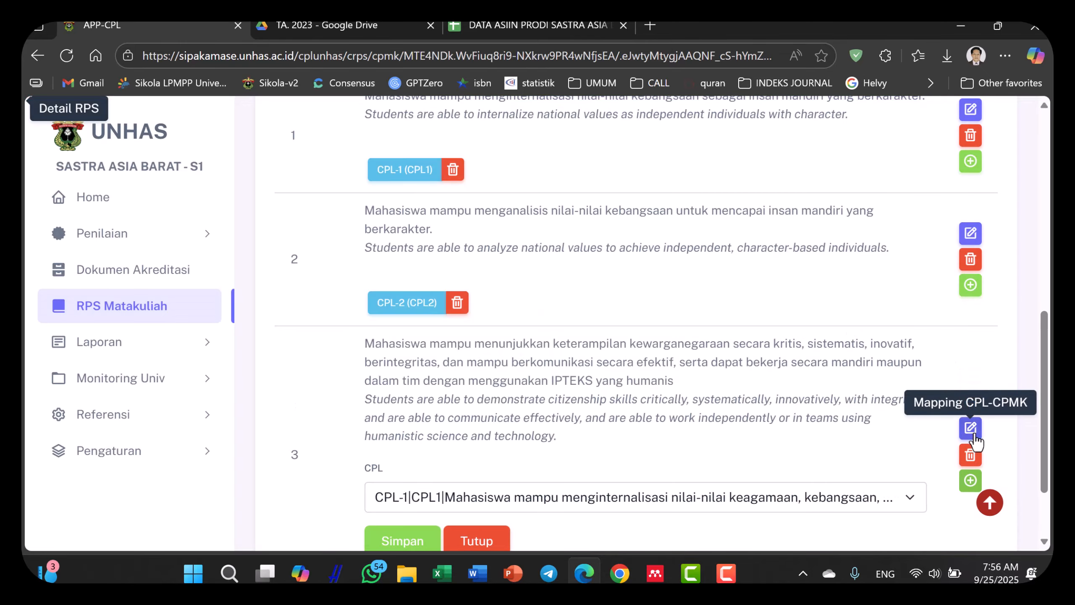
{"action": "left_click", "coordinate": [442, 498]}
{"action": "left_click", "coordinate": [436, 449]}
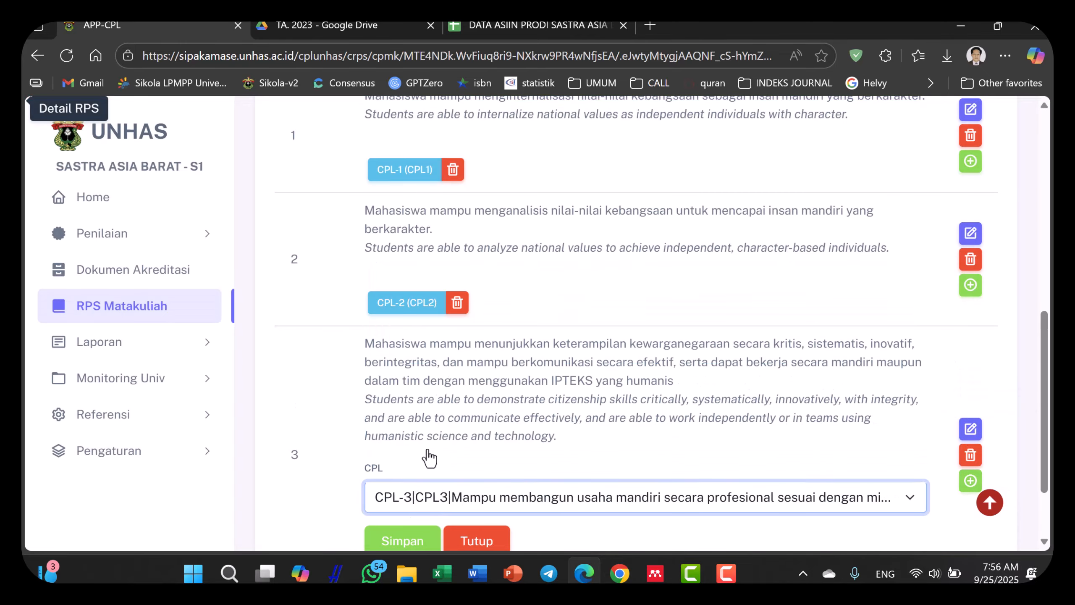
{"action": "left_click", "coordinate": [402, 540]}
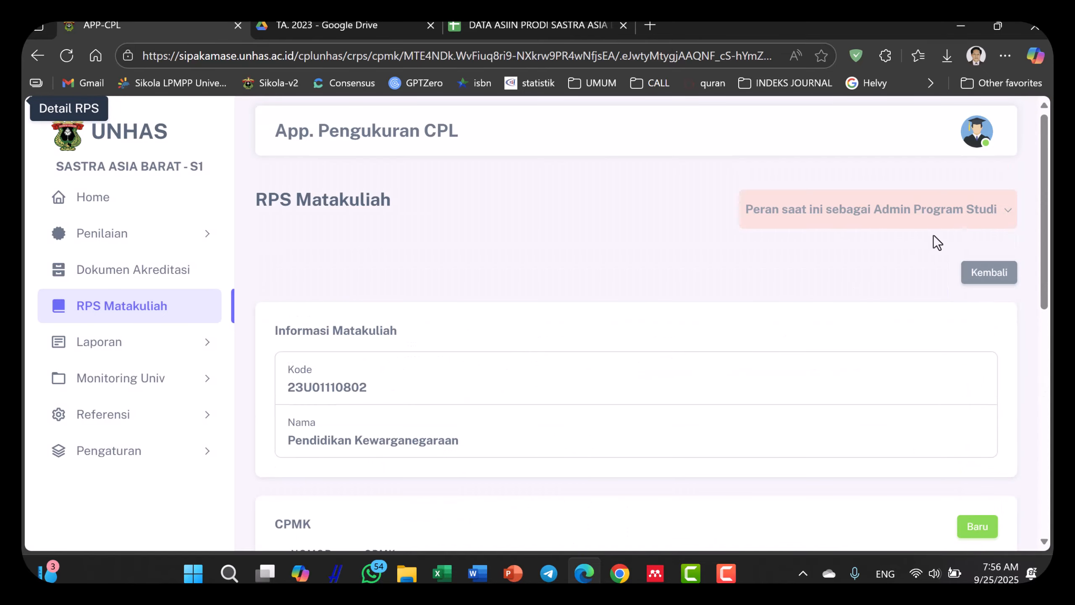
Return to the RPS details and review the CPL, CPMK and sub-CPMK mappings of Pendidikan Kewarganegaraan
{"action": "left_click", "coordinate": [985, 278]}
{"action": "scroll", "coordinate": [582, 322], "scroll_direction": "down", "scroll_amount": 10}
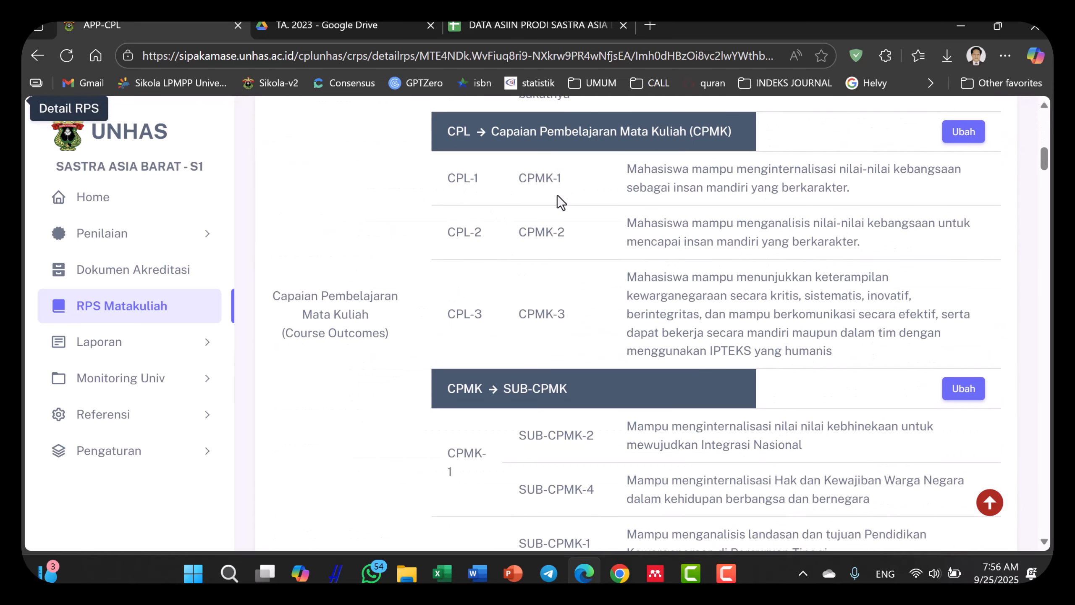
{"action": "scroll", "coordinate": [490, 280], "scroll_direction": "down", "scroll_amount": 5}
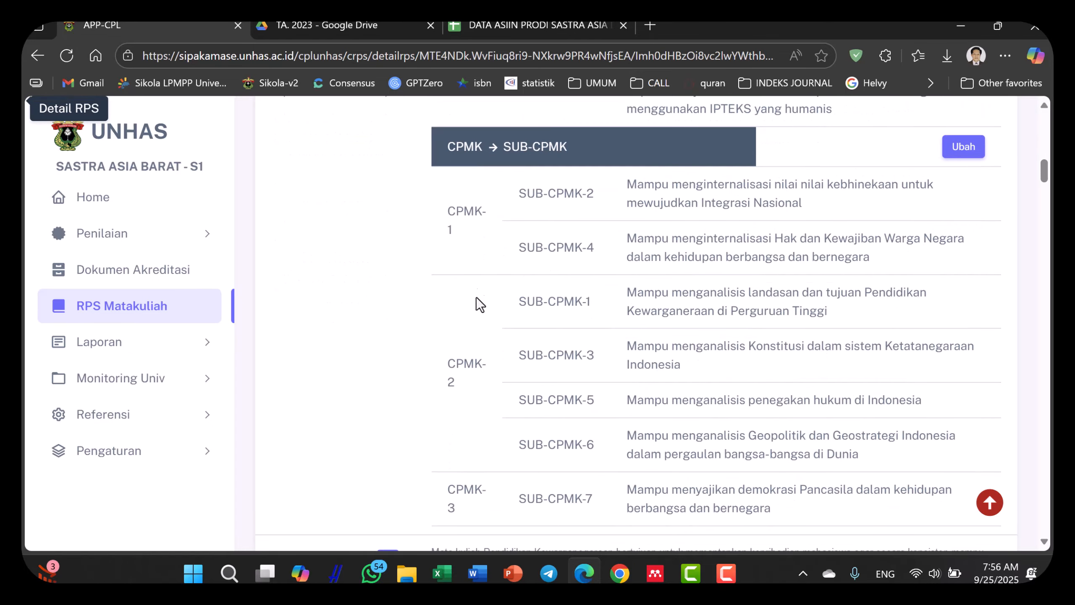
{"action": "scroll", "coordinate": [562, 245], "scroll_direction": "down", "scroll_amount": 2}
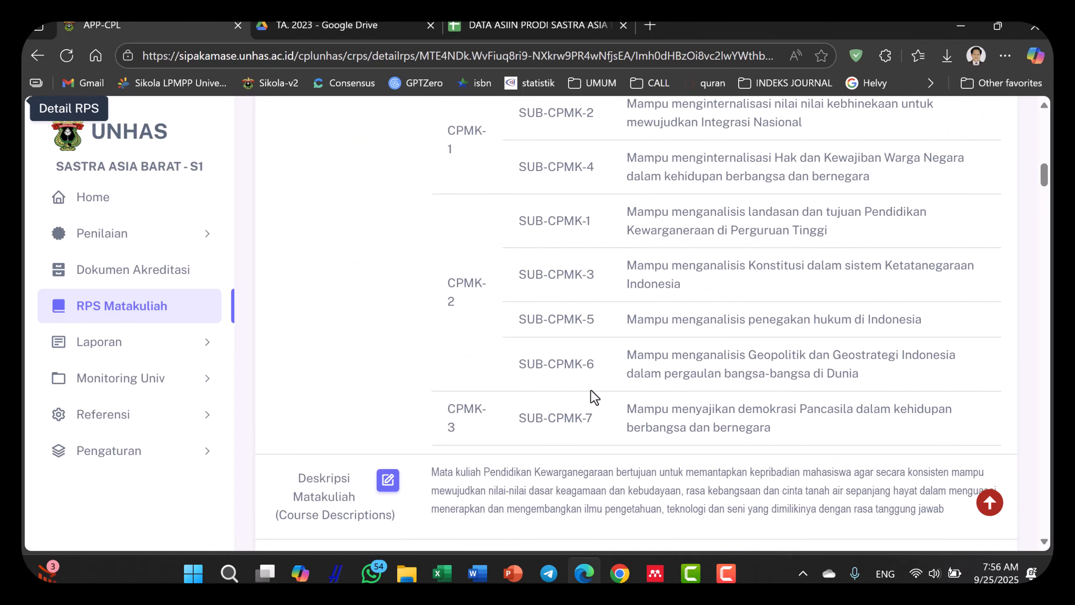
{"action": "scroll", "coordinate": [587, 379], "scroll_direction": "down", "scroll_amount": 6}
{"action": "scroll", "coordinate": [590, 366], "scroll_direction": "up", "scroll_amount": 20}
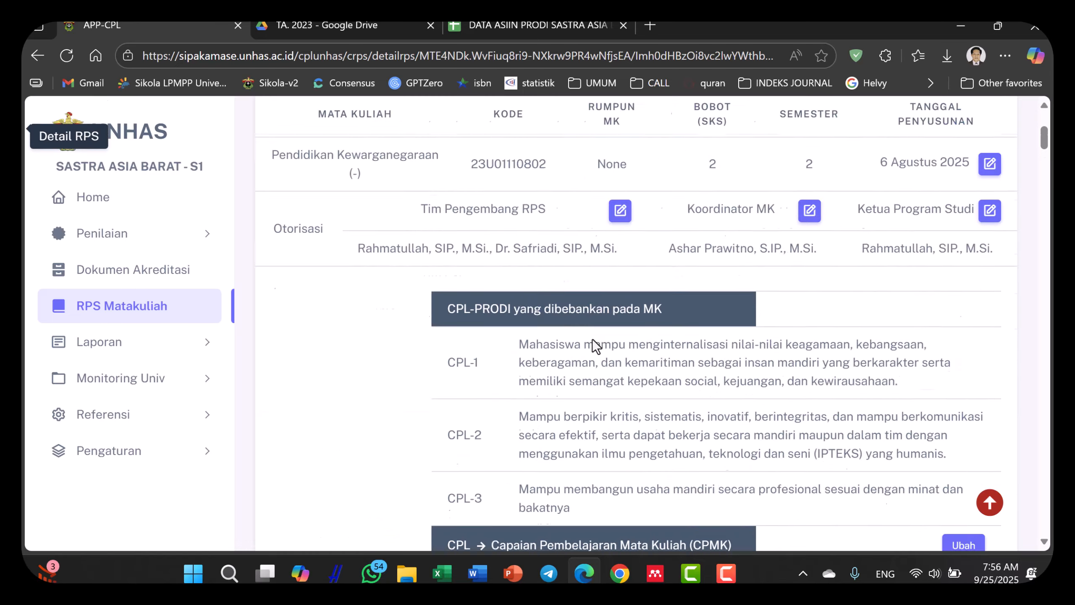
Open the class data for GENAP 2023/2024 and delete the Kelas MKWU class of Pendidikan Kewarganegaraan
{"action": "left_click", "coordinate": [123, 237]}
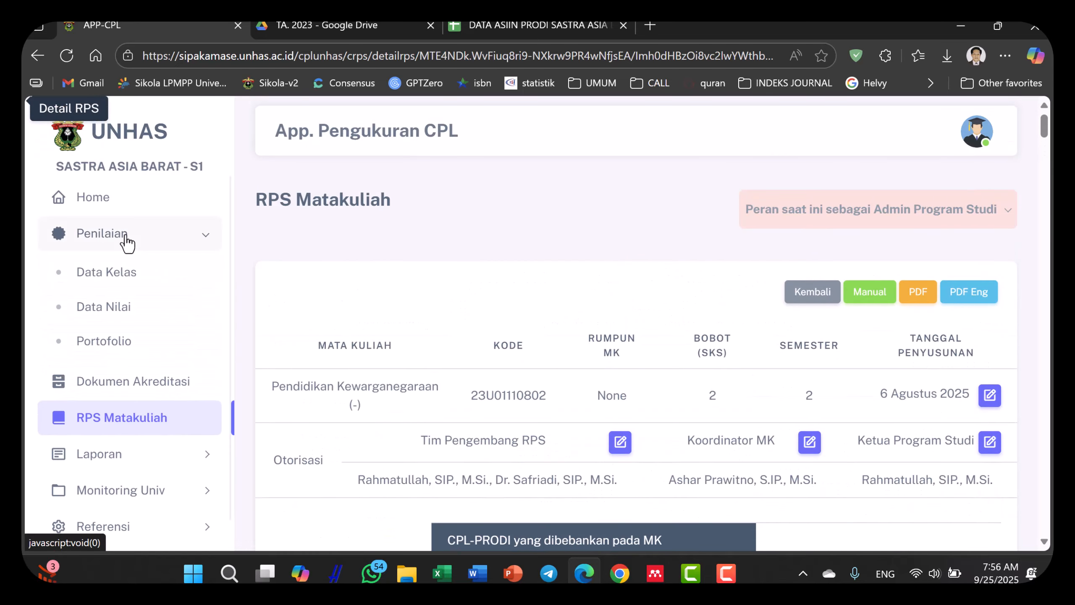
{"action": "left_click", "coordinate": [114, 273]}
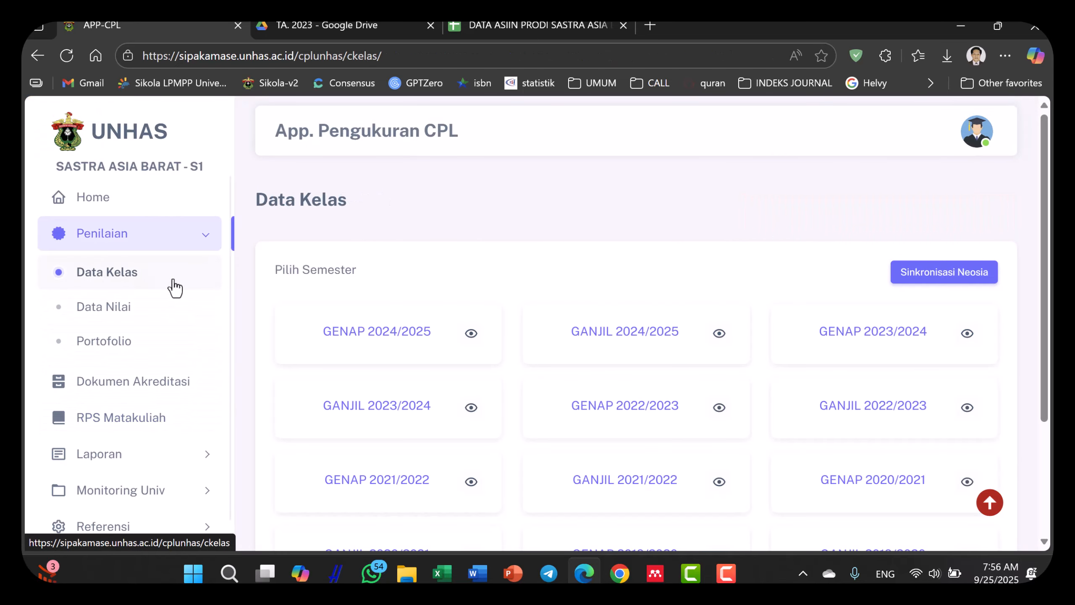
{"action": "left_click", "coordinate": [861, 337]}
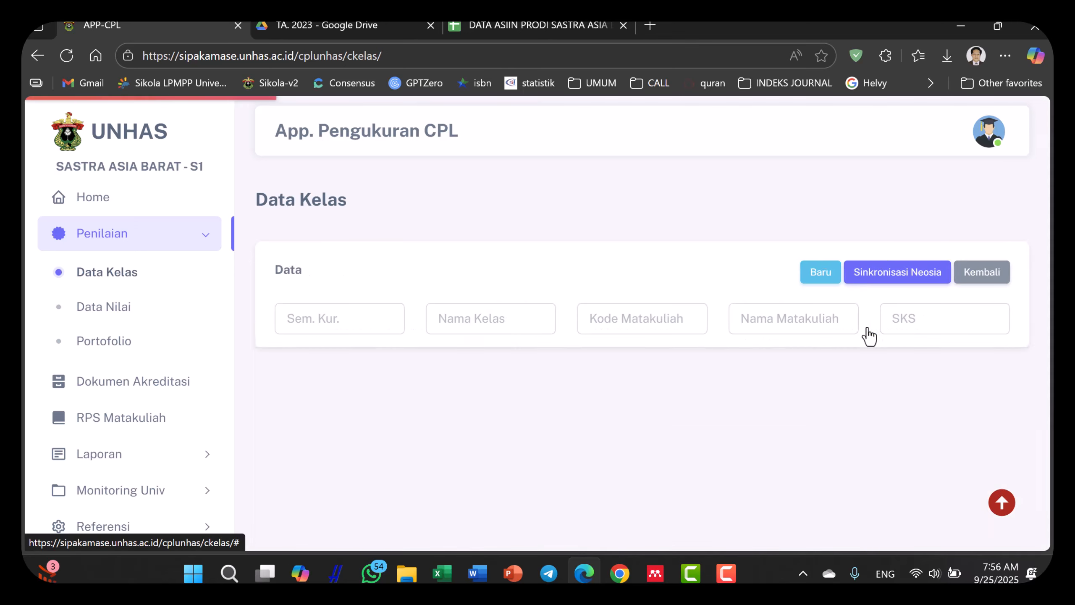
{"action": "scroll", "coordinate": [785, 355], "scroll_direction": "down", "scroll_amount": 7}
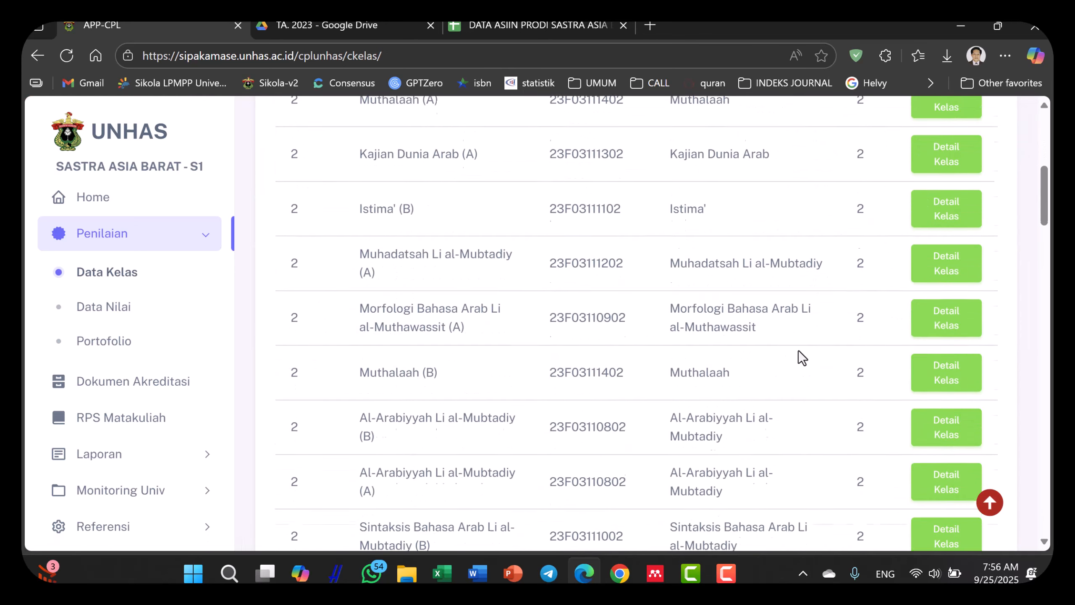
{"action": "scroll", "coordinate": [798, 355], "scroll_direction": "down", "scroll_amount": 4}
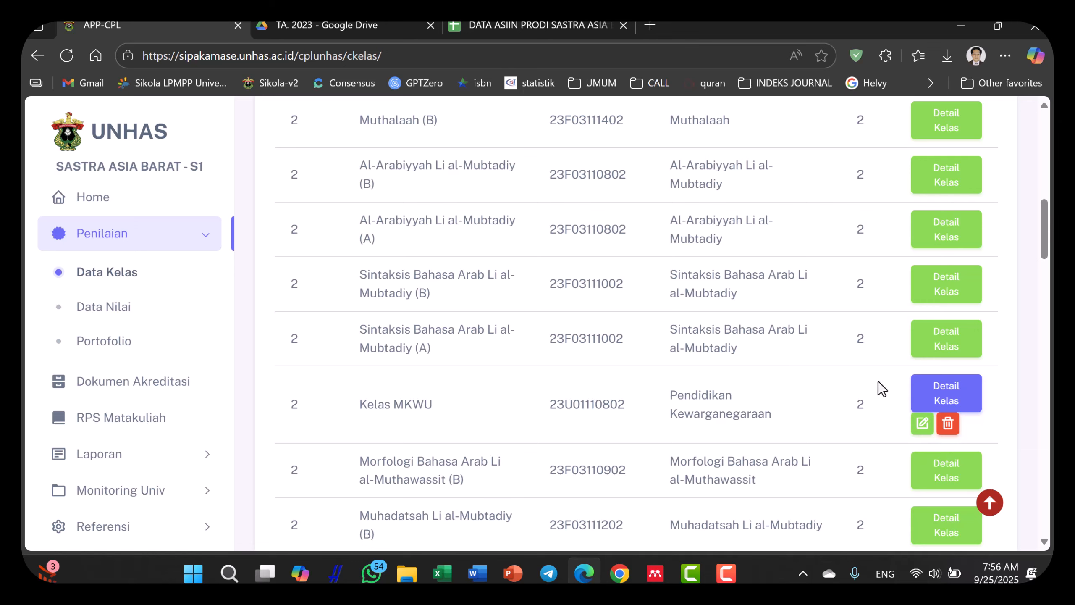
{"action": "scroll", "coordinate": [825, 331], "scroll_direction": "up", "scroll_amount": 11}
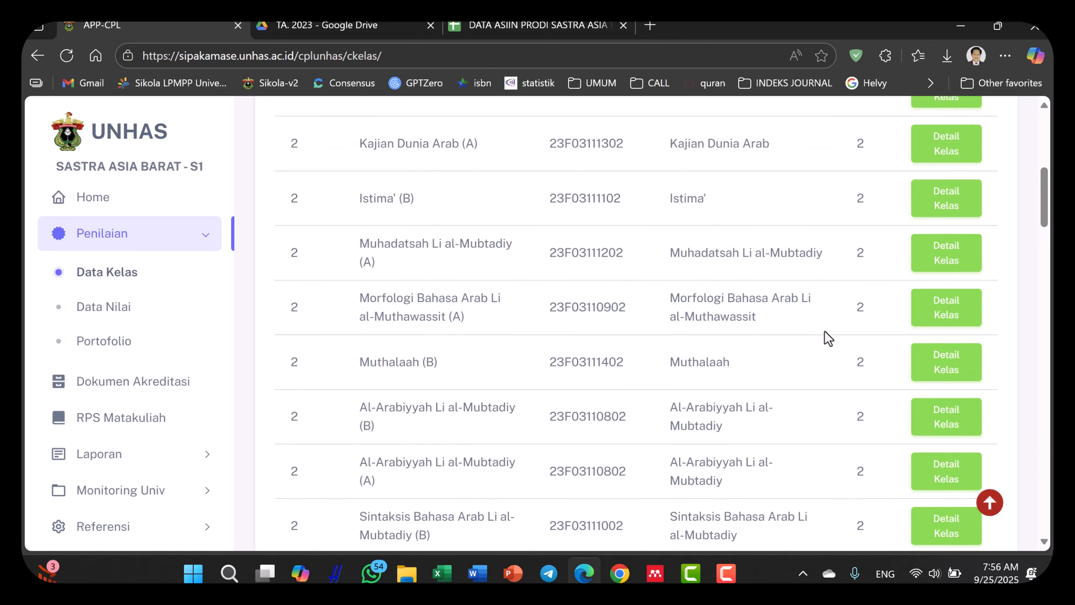
{"action": "scroll", "coordinate": [880, 324], "scroll_direction": "down", "scroll_amount": 10}
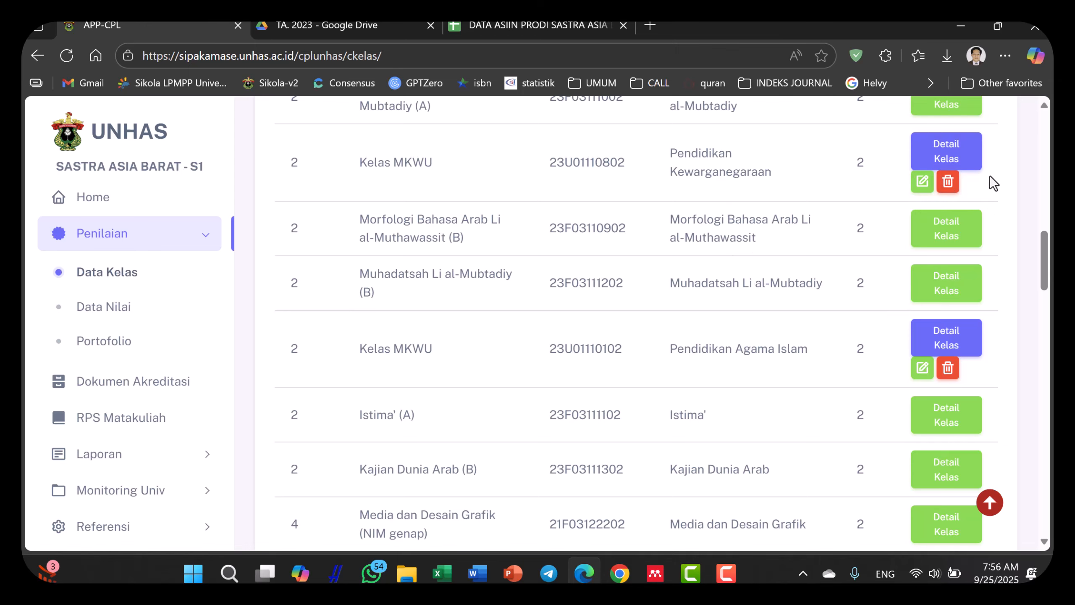
{"action": "left_click", "coordinate": [939, 185]}
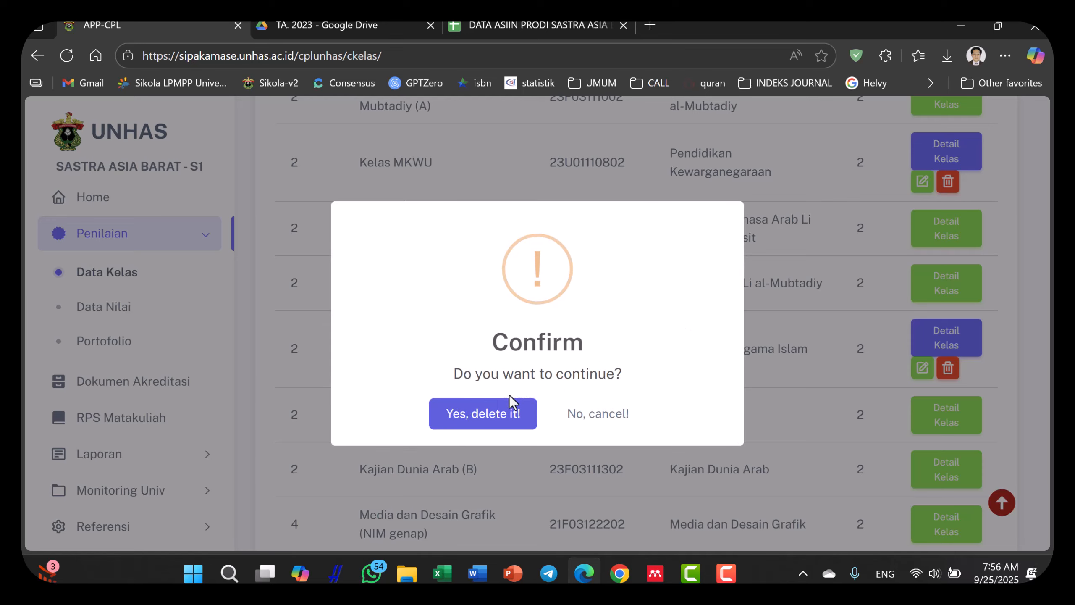
{"action": "left_click", "coordinate": [489, 412]}
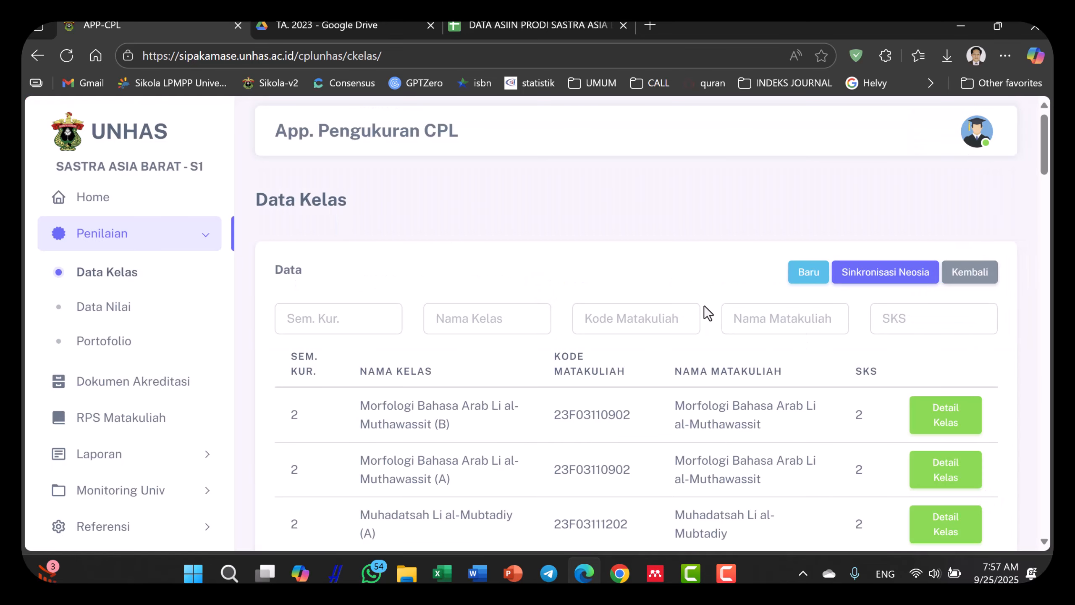
Add a manual class named "Kelas MKWU" for course 23U01110802 Pendidikan Kewarganegaraan (2 SKS) and save it
{"action": "left_click", "coordinate": [808, 275]}
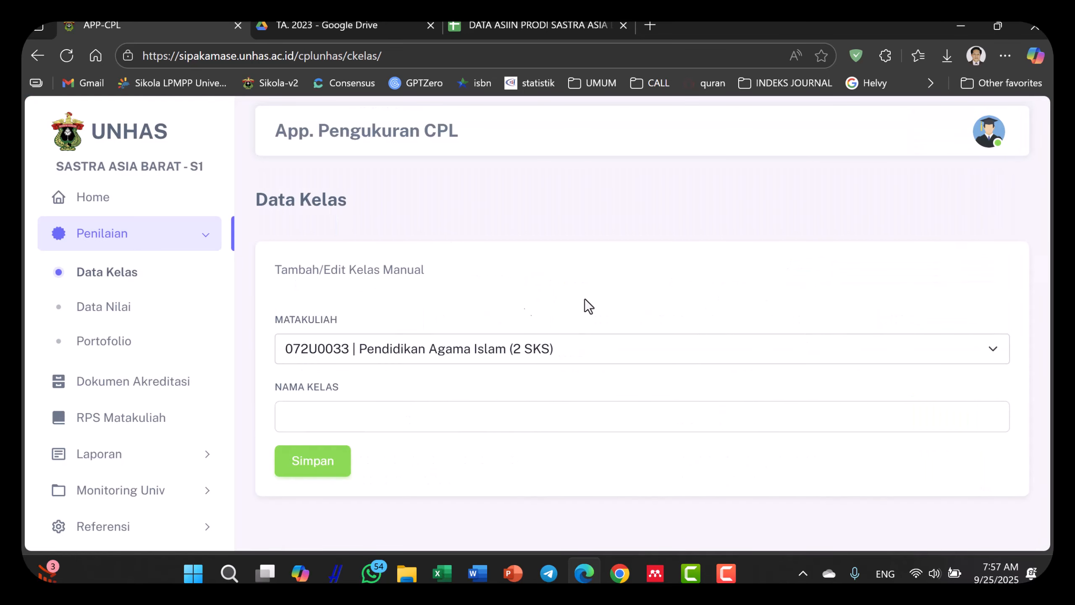
{"action": "left_click", "coordinate": [357, 354]}
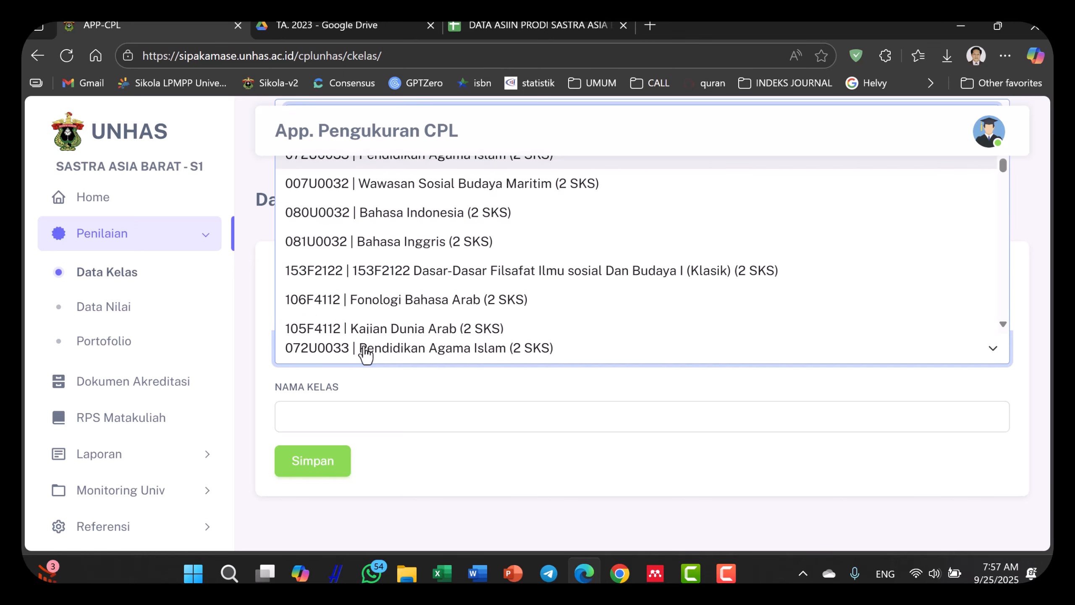
{"action": "type", "text": "warga"}
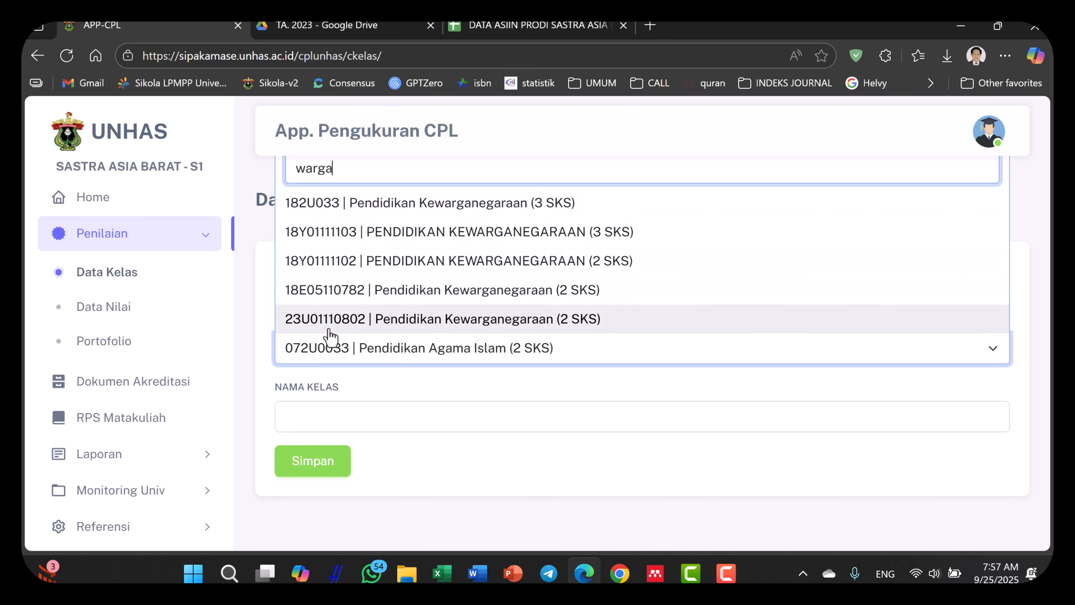
{"action": "left_click", "coordinate": [365, 328]}
{"action": "left_click", "coordinate": [354, 419]}
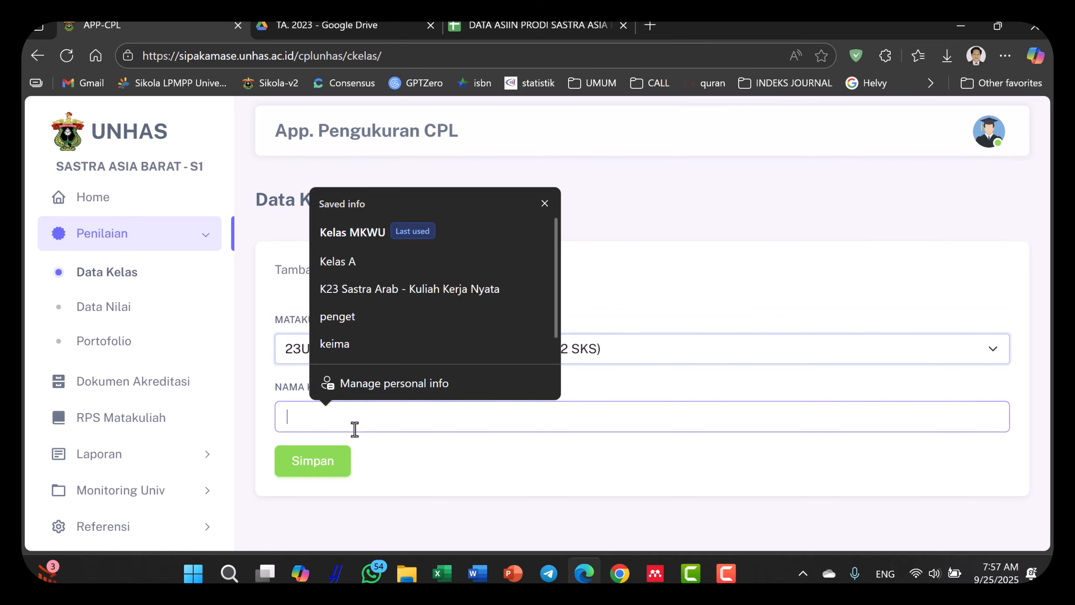
{"action": "scroll", "coordinate": [376, 351], "scroll_direction": "down", "scroll_amount": 1}
{"action": "scroll", "coordinate": [359, 246], "scroll_direction": "up", "scroll_amount": 1}
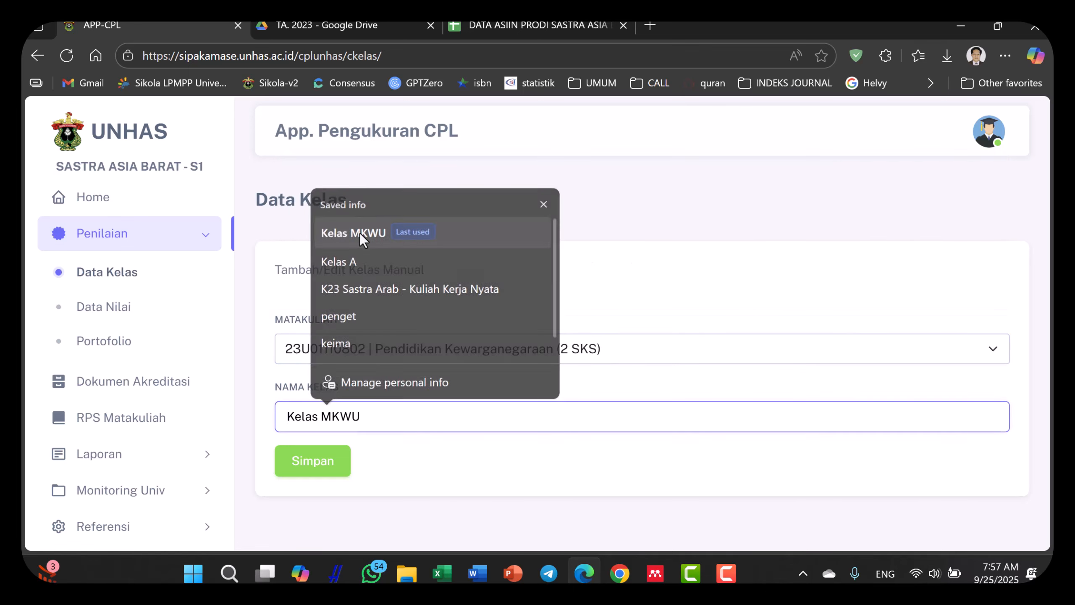
{"action": "left_click", "coordinate": [359, 233]}
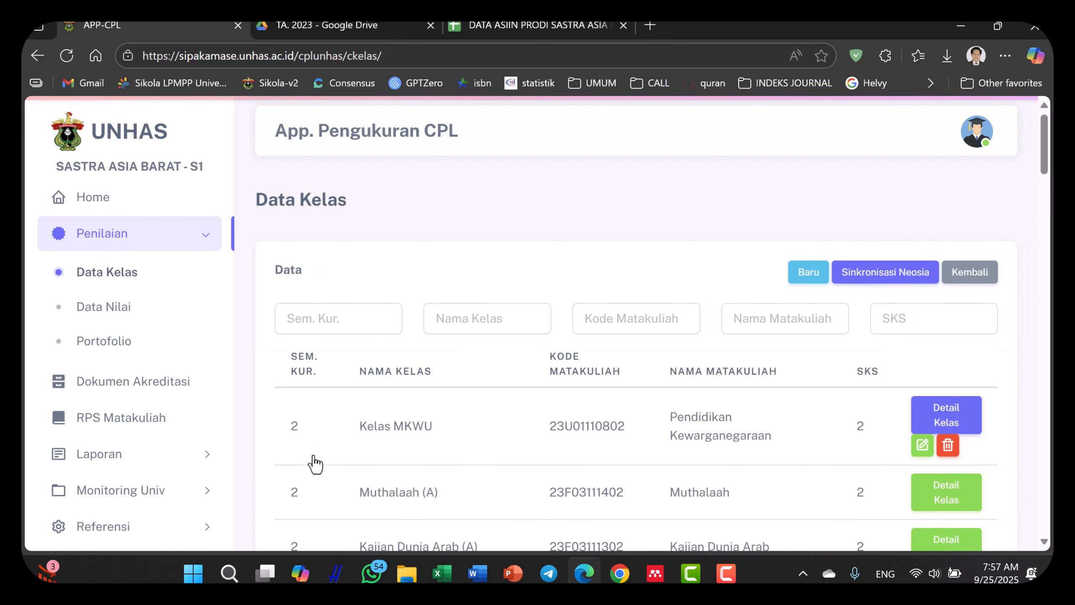
Open the grade data for GENAP 2023/2024 and go to the assessment page of Kelas MKWU for Pendidikan Kewarganegaraan
{"action": "scroll", "coordinate": [836, 364], "scroll_direction": "down", "scroll_amount": 2}
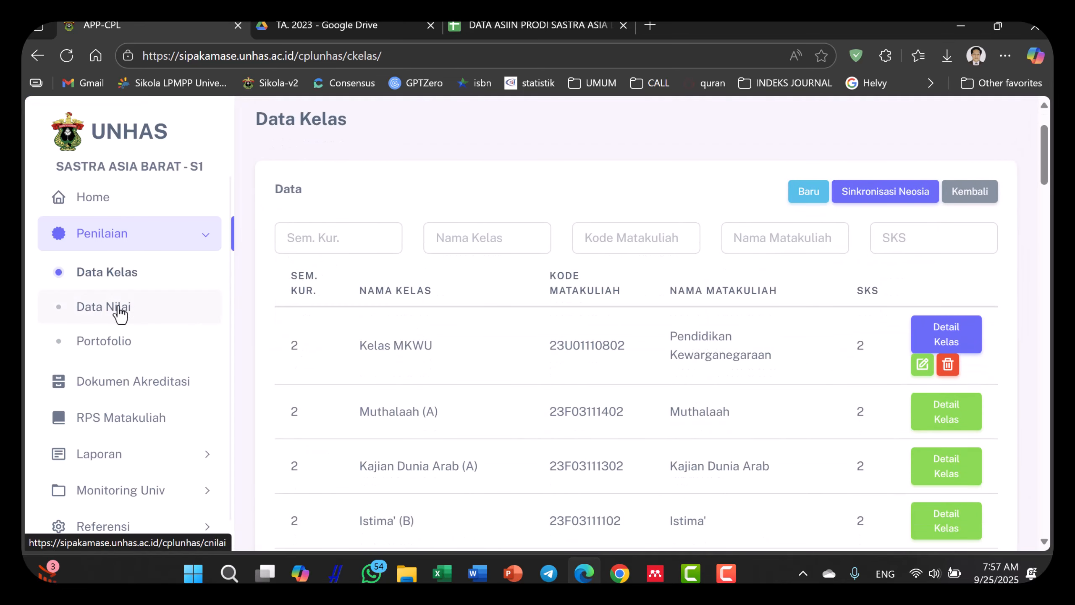
{"action": "left_click", "coordinate": [121, 313]}
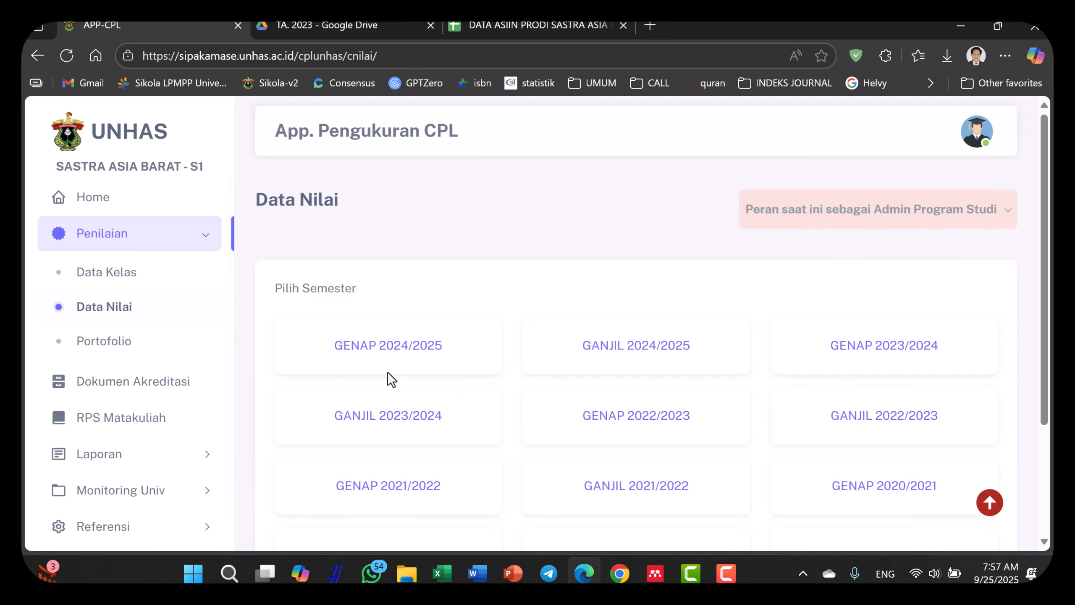
{"action": "left_click", "coordinate": [877, 351]}
{"action": "scroll", "coordinate": [840, 341], "scroll_direction": "down", "scroll_amount": 3}
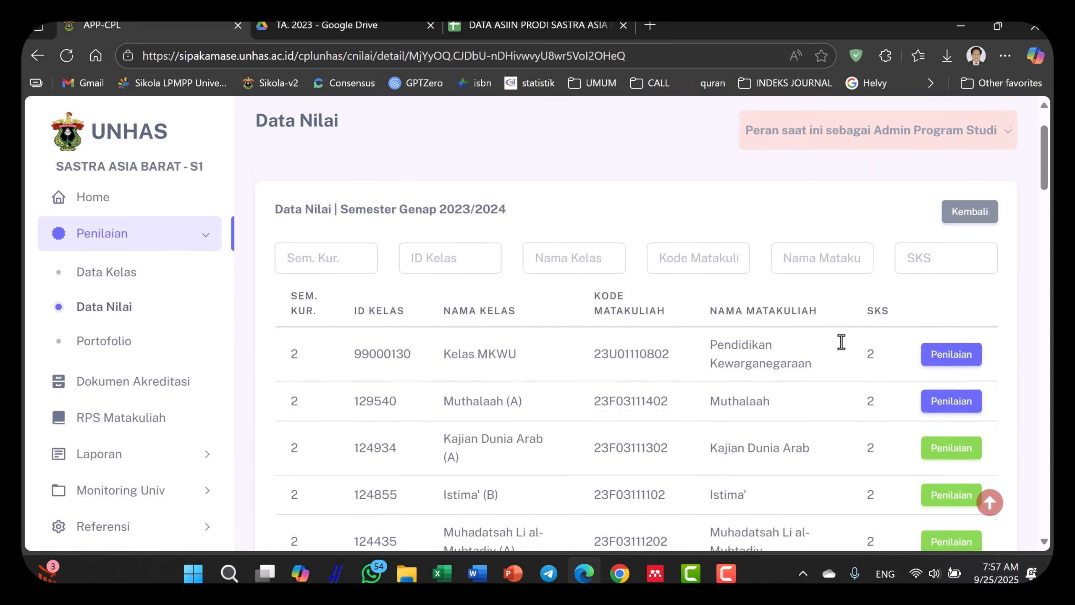
{"action": "left_click", "coordinate": [948, 272]}
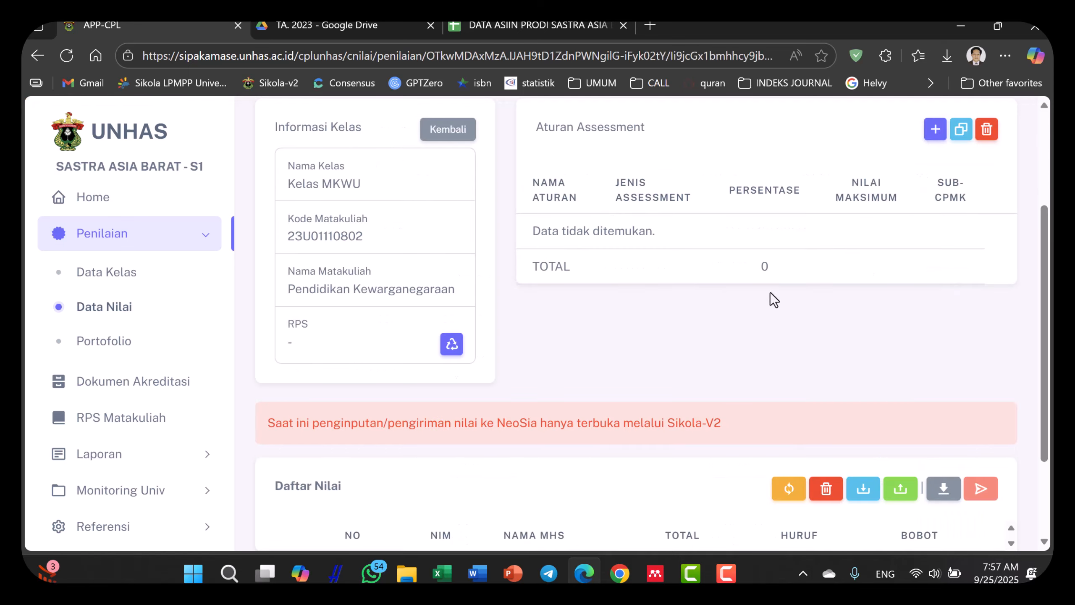
{"action": "scroll", "coordinate": [348, 292], "scroll_direction": "down", "scroll_amount": 3}
{"action": "scroll", "coordinate": [546, 284], "scroll_direction": "up", "scroll_amount": 5}
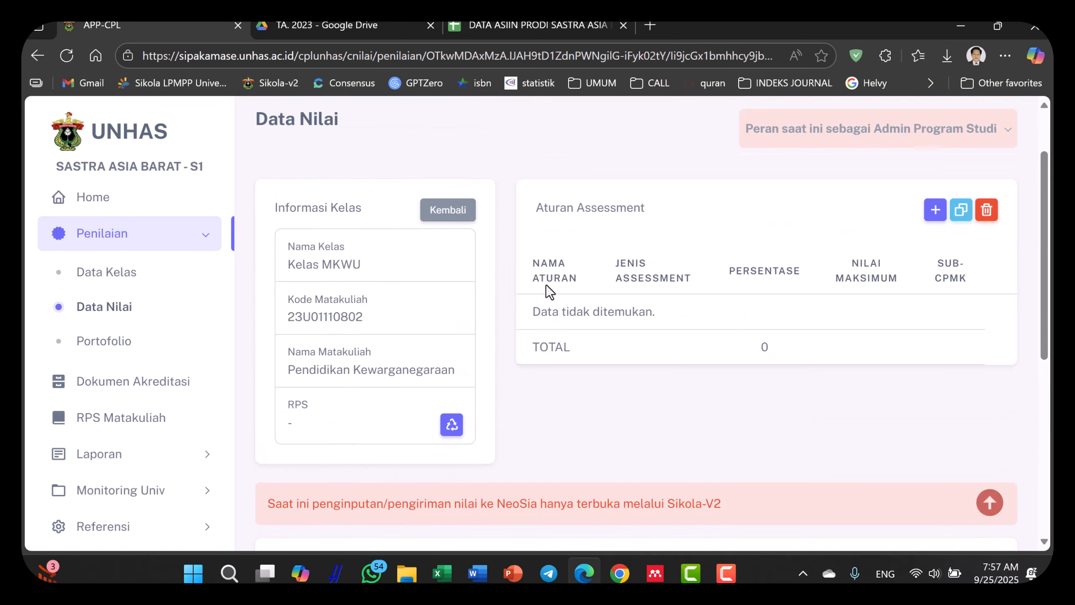
Assign the RPS "2023 - K-23 Sastra Arab - PKn" to the class and import the assessment rules from it
{"action": "left_click", "coordinate": [452, 424]}
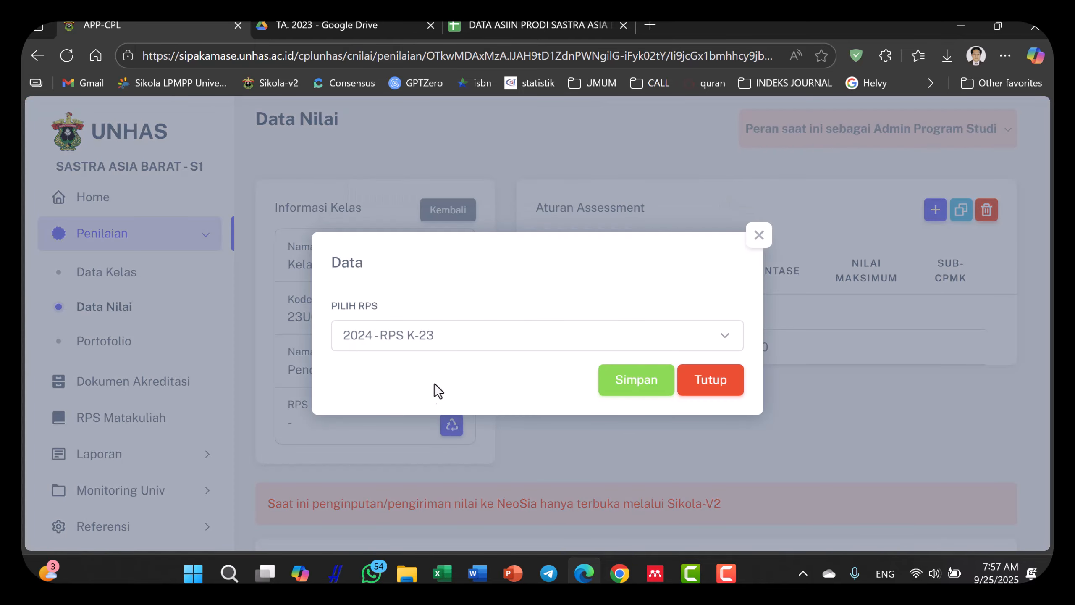
{"action": "left_click", "coordinate": [437, 337]}
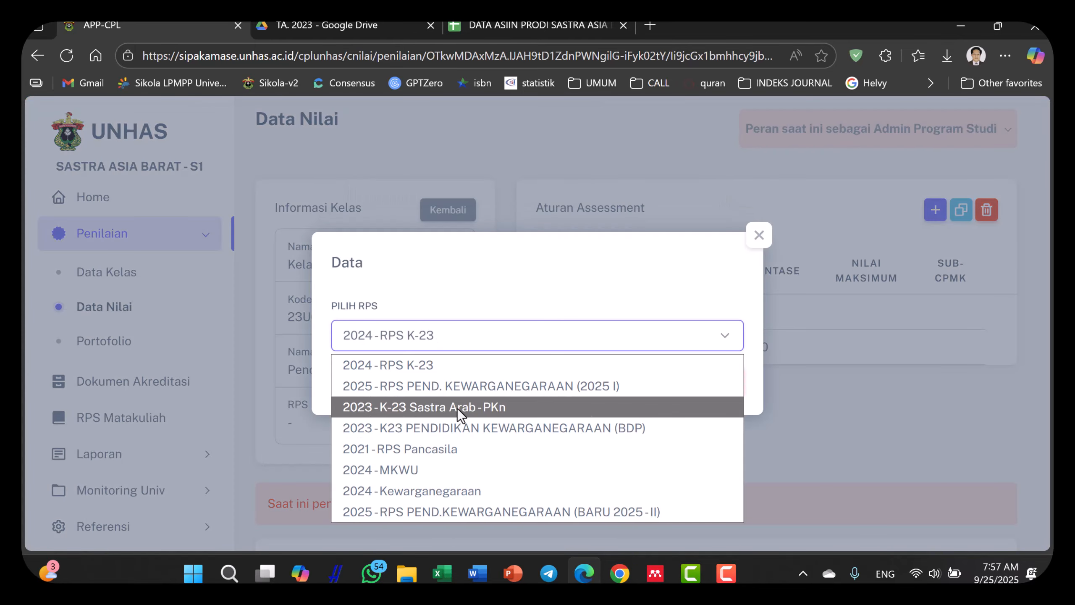
{"action": "left_click", "coordinate": [421, 408]}
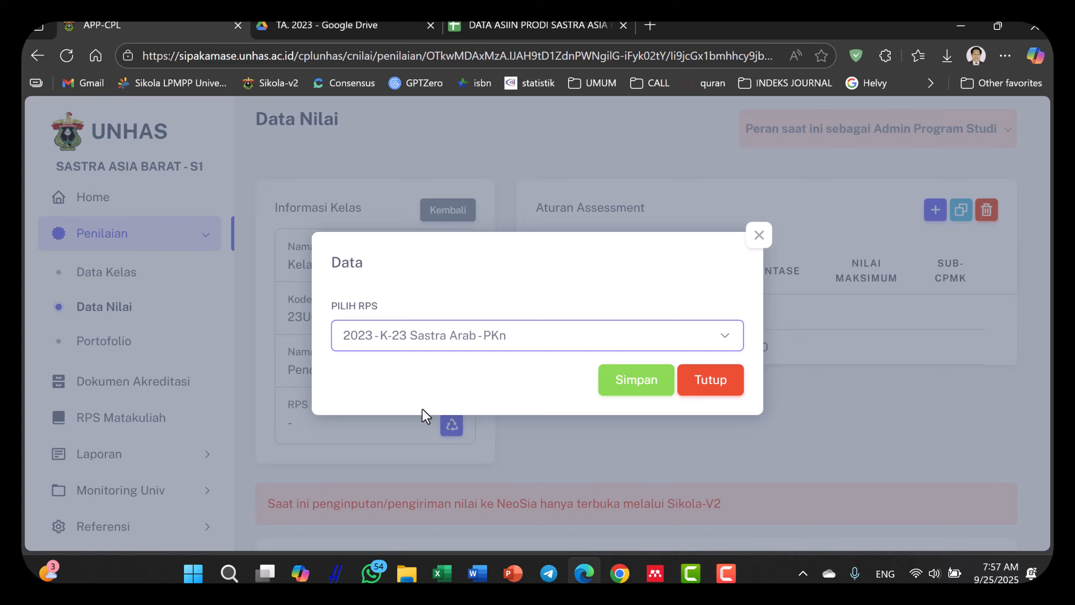
{"action": "left_click", "coordinate": [618, 379]}
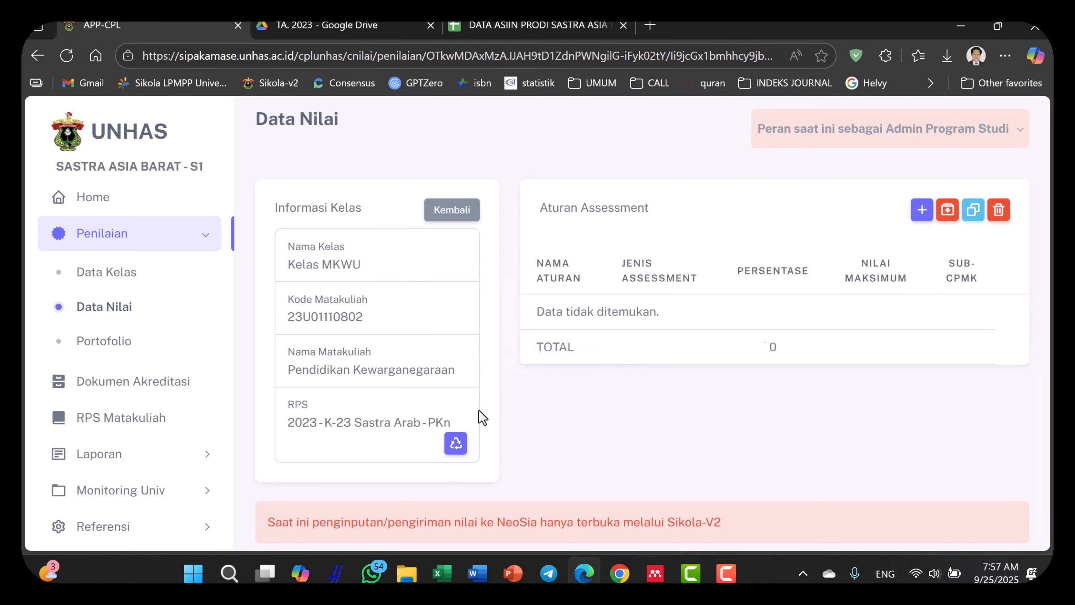
{"action": "left_click", "coordinate": [935, 210]}
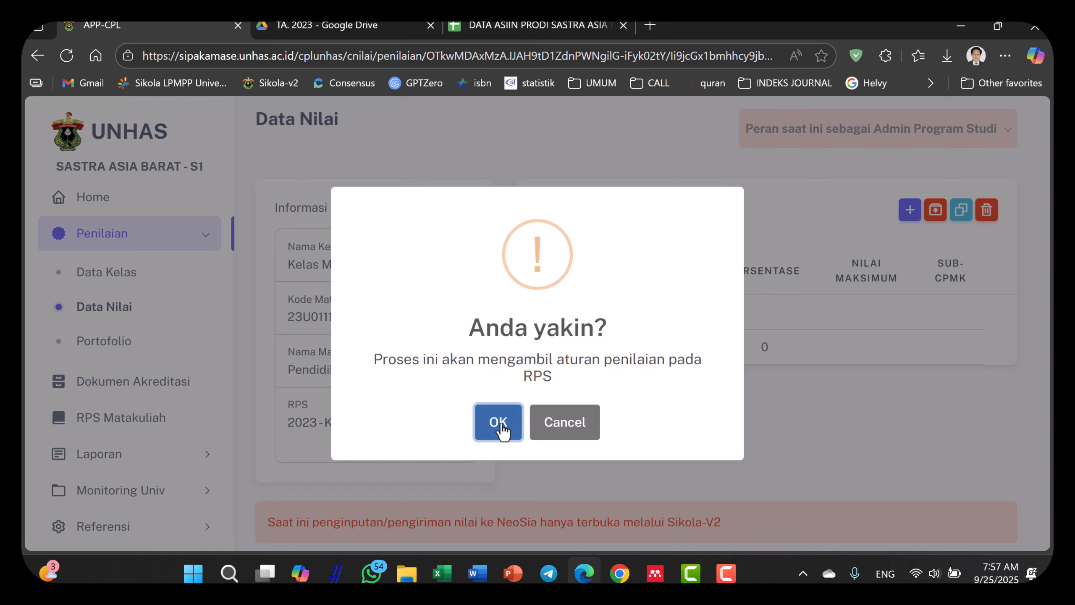
{"action": "left_click", "coordinate": [498, 422]}
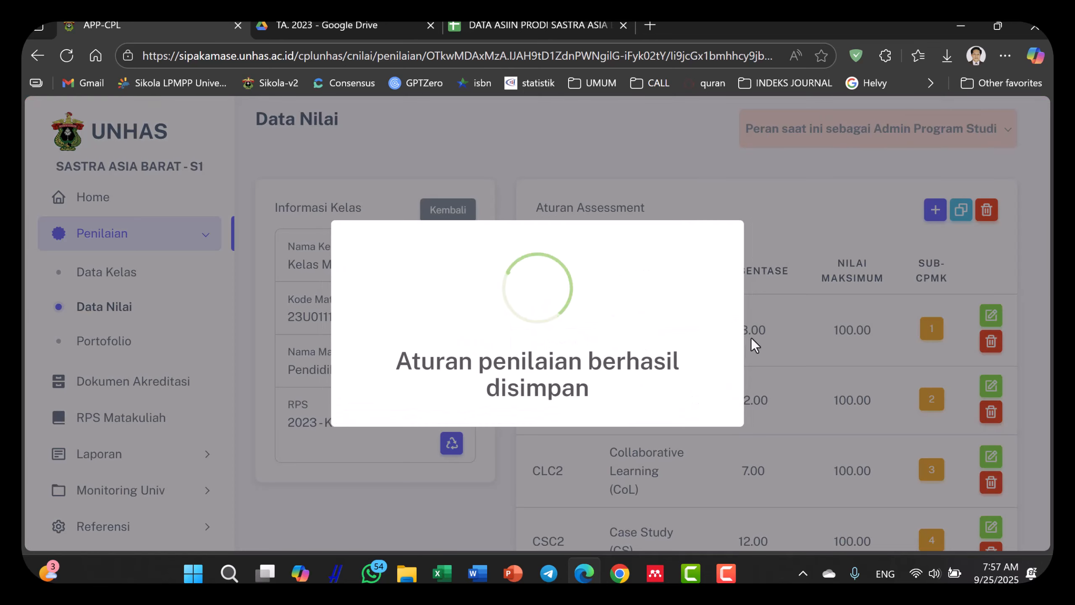
Examine the class's assessment rules, including their assessment types, percentages and linked sub-CPMKs
{"action": "scroll", "coordinate": [727, 320], "scroll_direction": "down", "scroll_amount": 1}
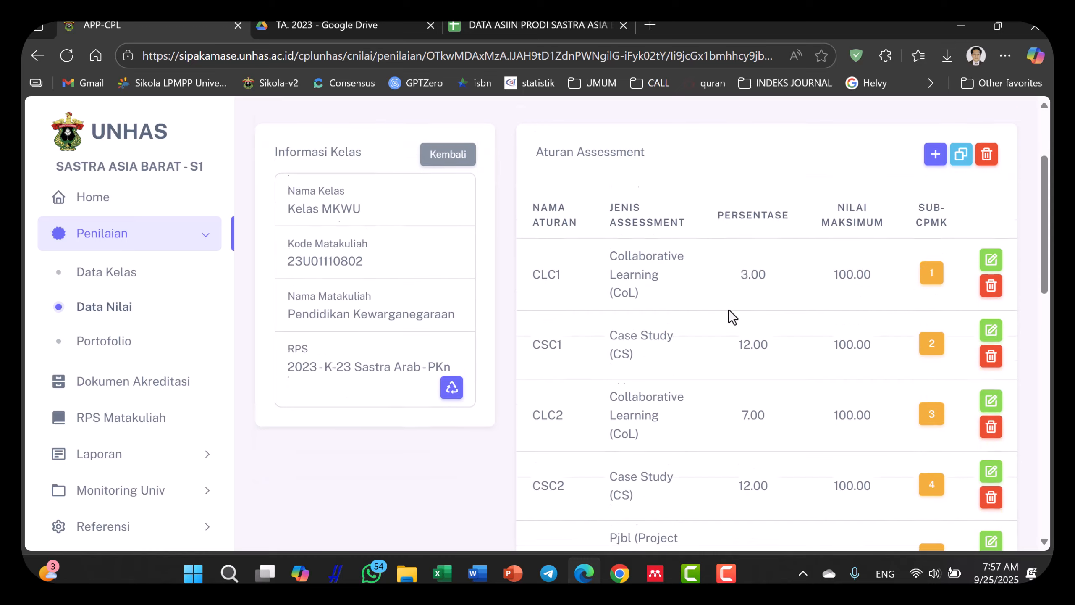
{"action": "scroll", "coordinate": [688, 259], "scroll_direction": "down", "scroll_amount": 8}
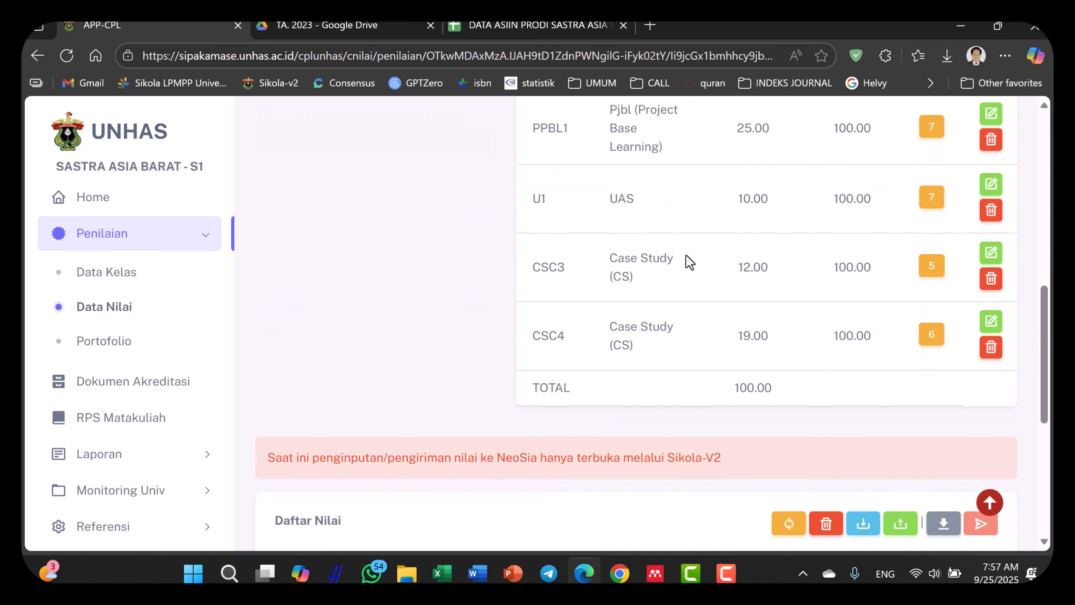
{"action": "scroll", "coordinate": [686, 255], "scroll_direction": "up", "scroll_amount": 10}
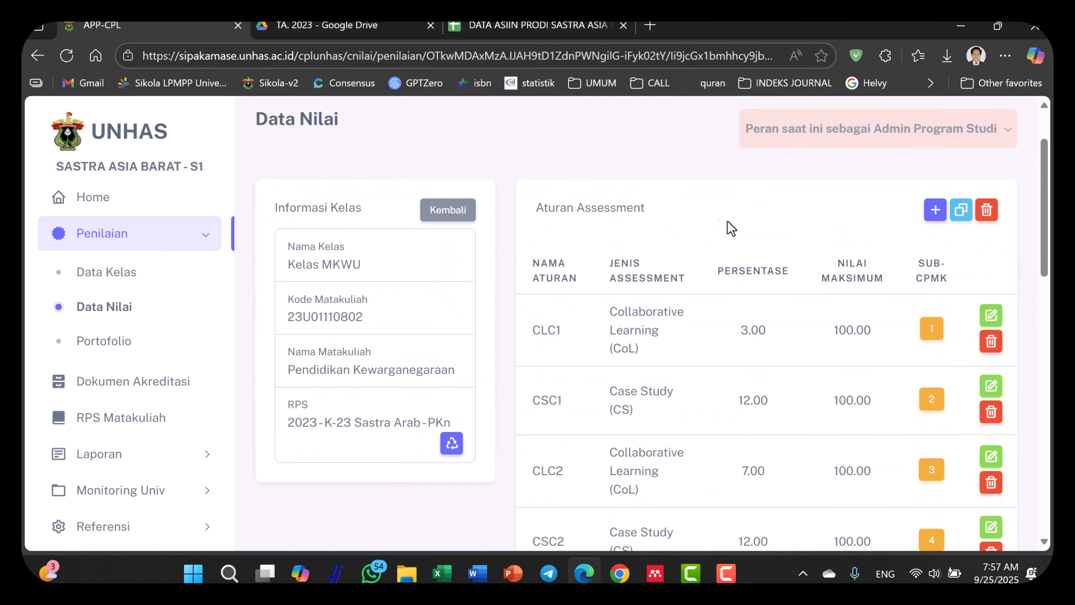
{"action": "scroll", "coordinate": [732, 270], "scroll_direction": "down", "scroll_amount": 9}
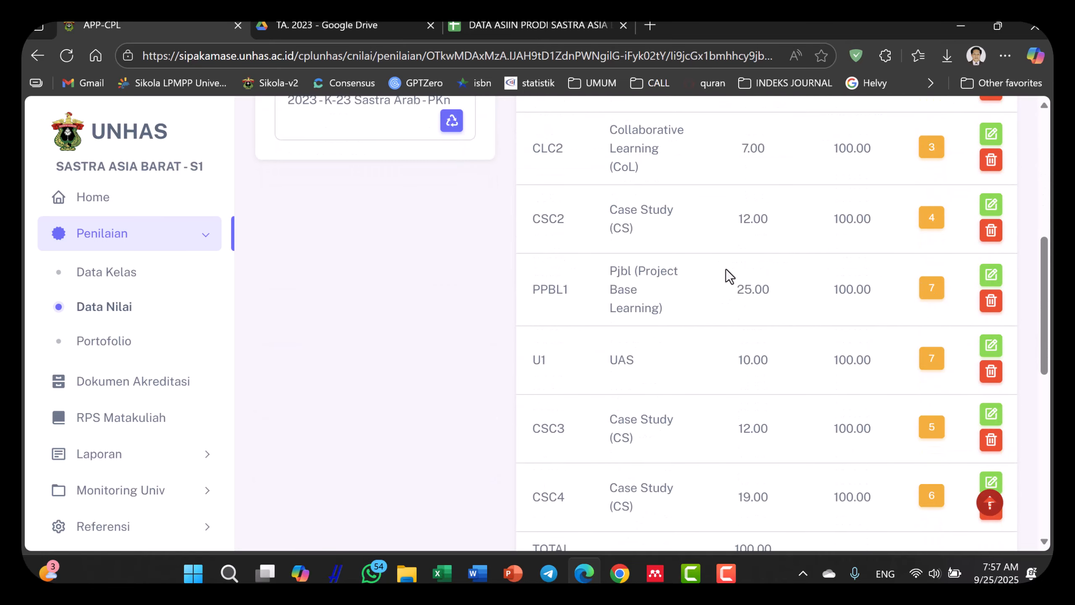
{"action": "scroll", "coordinate": [715, 271], "scroll_direction": "up", "scroll_amount": 10}
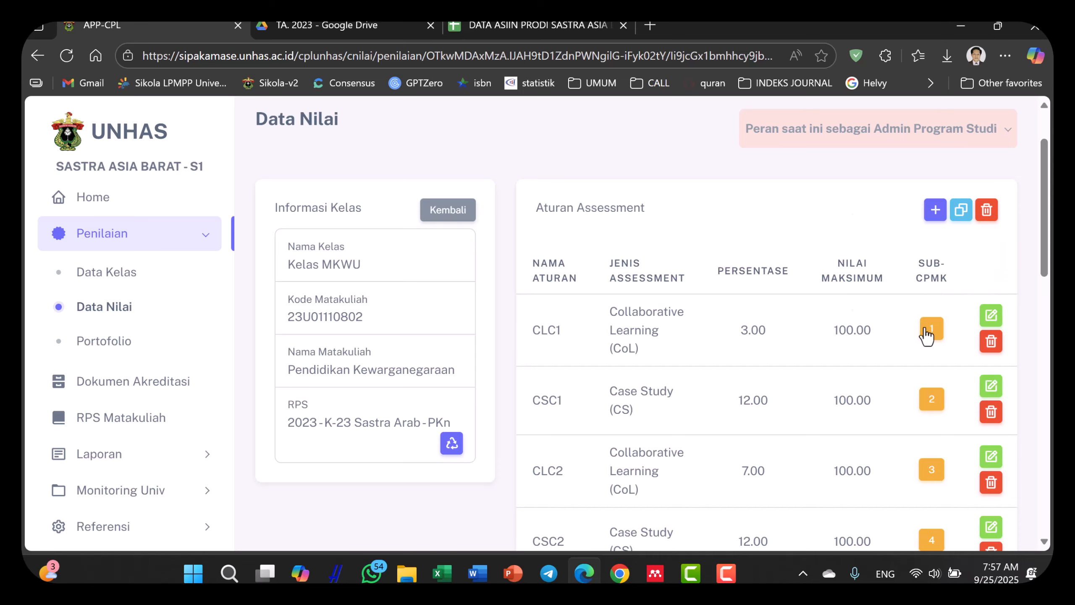
{"action": "scroll", "coordinate": [934, 366], "scroll_direction": "down", "scroll_amount": 9}
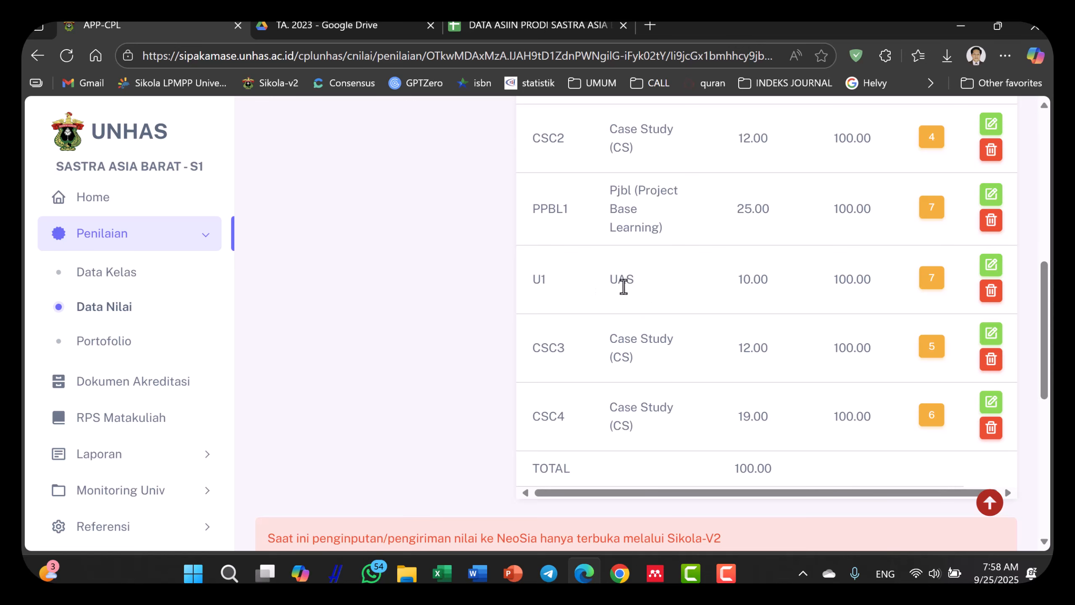
{"action": "scroll", "coordinate": [642, 333], "scroll_direction": "up", "scroll_amount": 5}
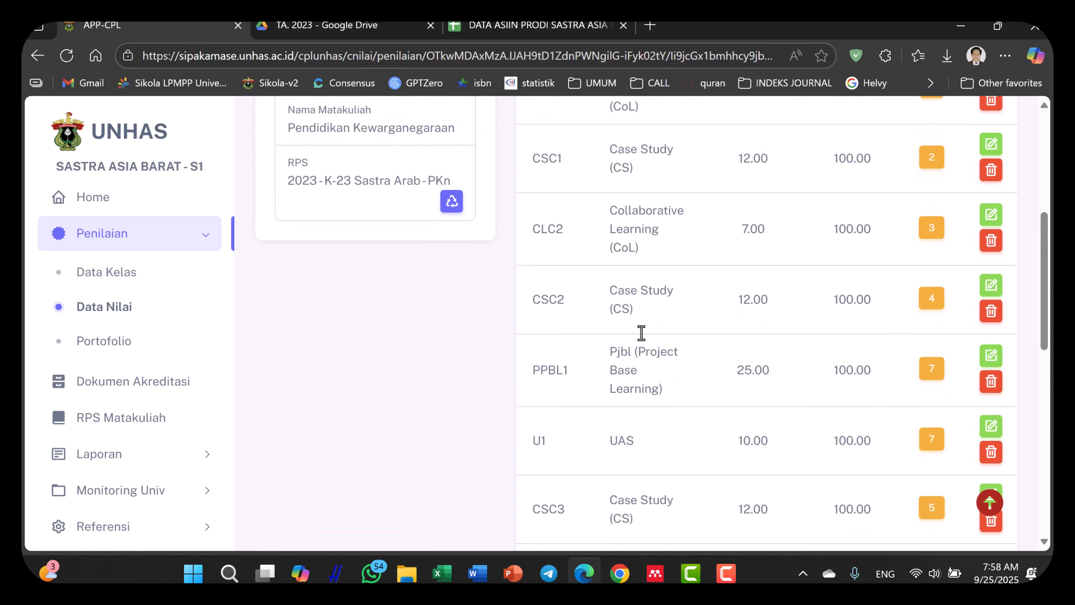
{"action": "scroll", "coordinate": [641, 333], "scroll_direction": "down", "scroll_amount": 7}
Download the class's grade template and show the file in its folder
{"action": "scroll", "coordinate": [637, 335], "scroll_direction": "down", "scroll_amount": 4}
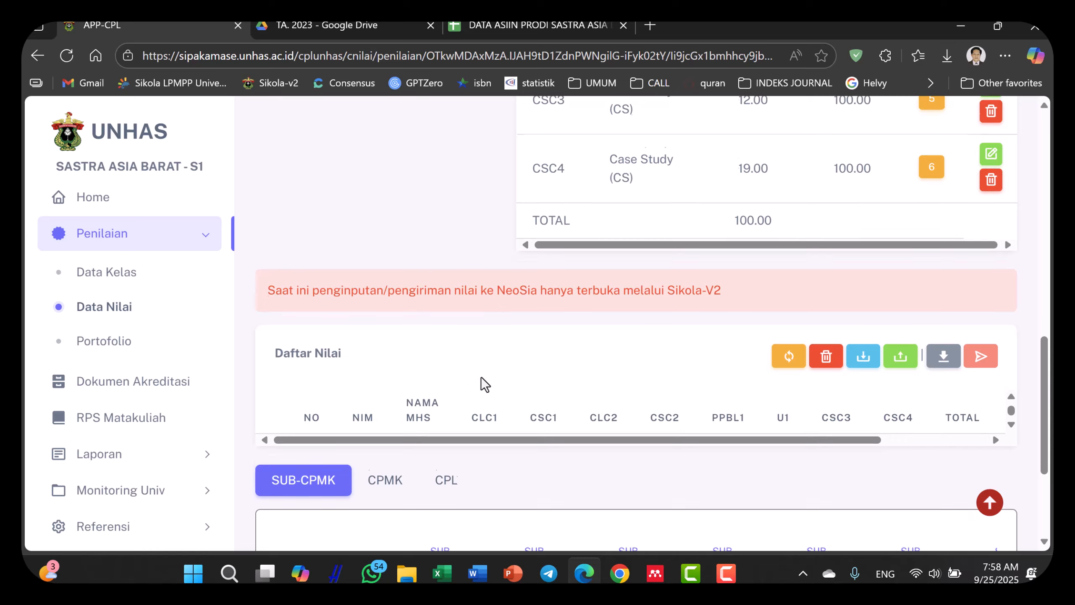
{"action": "scroll", "coordinate": [480, 377], "scroll_direction": "down", "scroll_amount": 3}
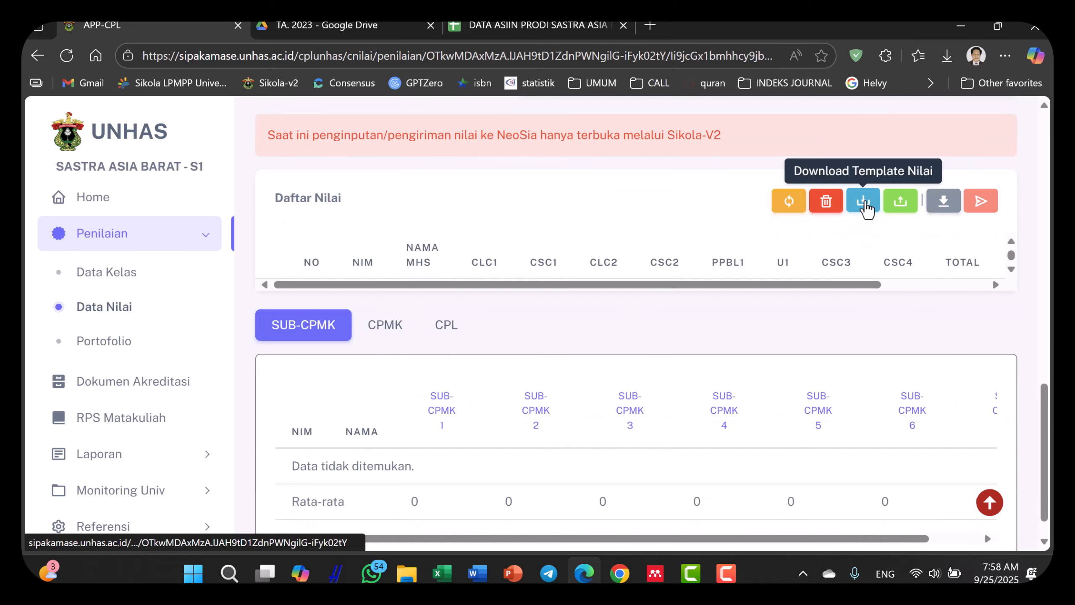
{"action": "left_click", "coordinate": [863, 202]}
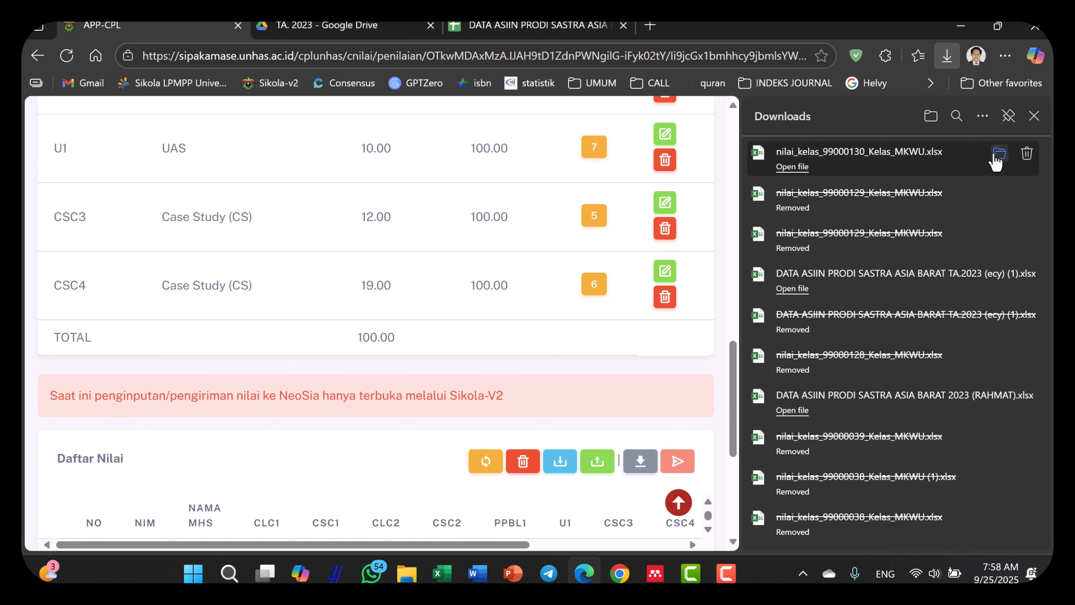
{"action": "left_click", "coordinate": [999, 153]}
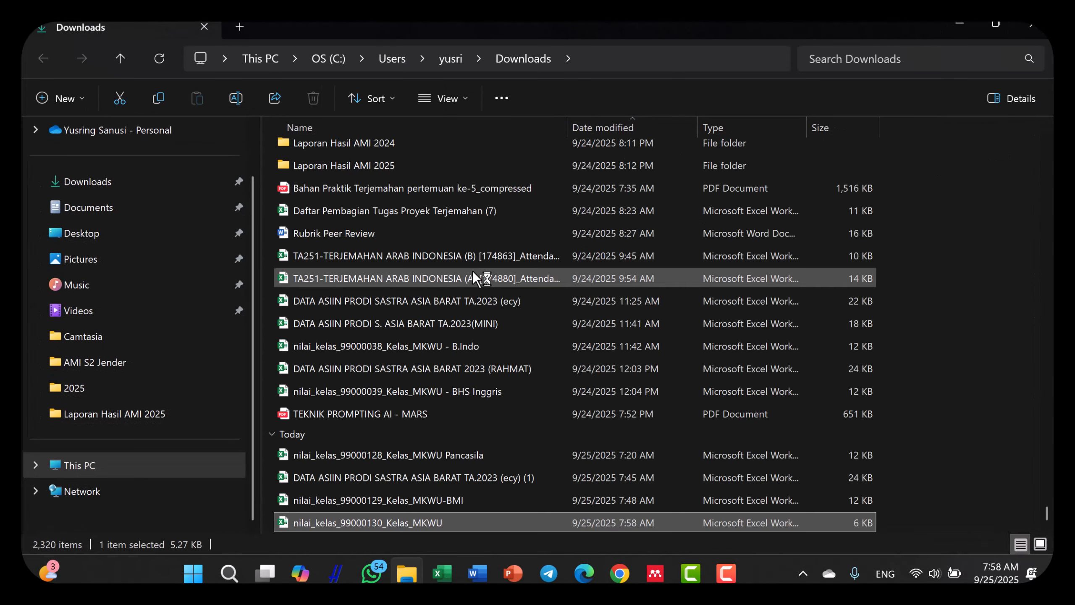
Open the workbook nilai_kelas_99000130_Kelas_MKWU in Excel, enable editing, save it and close it
{"action": "double_click", "coordinate": [389, 526]}
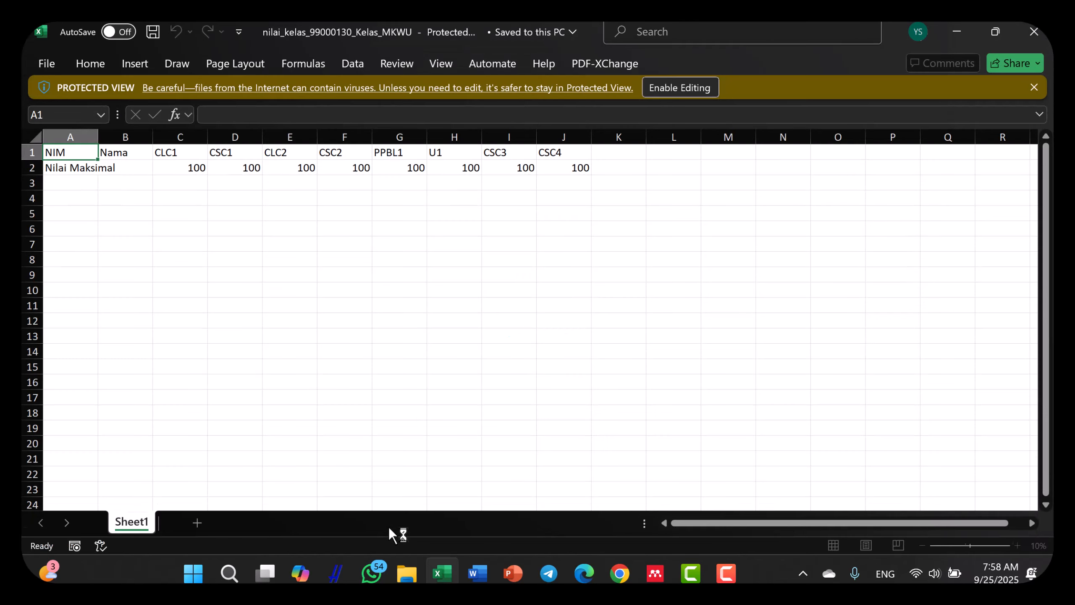
{"action": "left_click", "coordinate": [687, 84]}
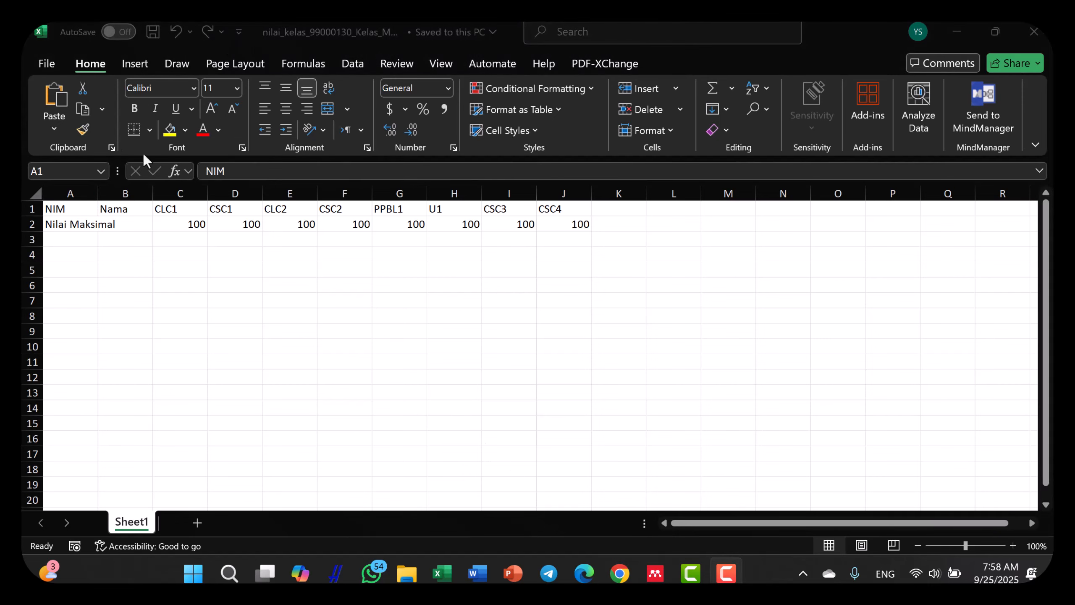
{"action": "left_click", "coordinate": [54, 64]}
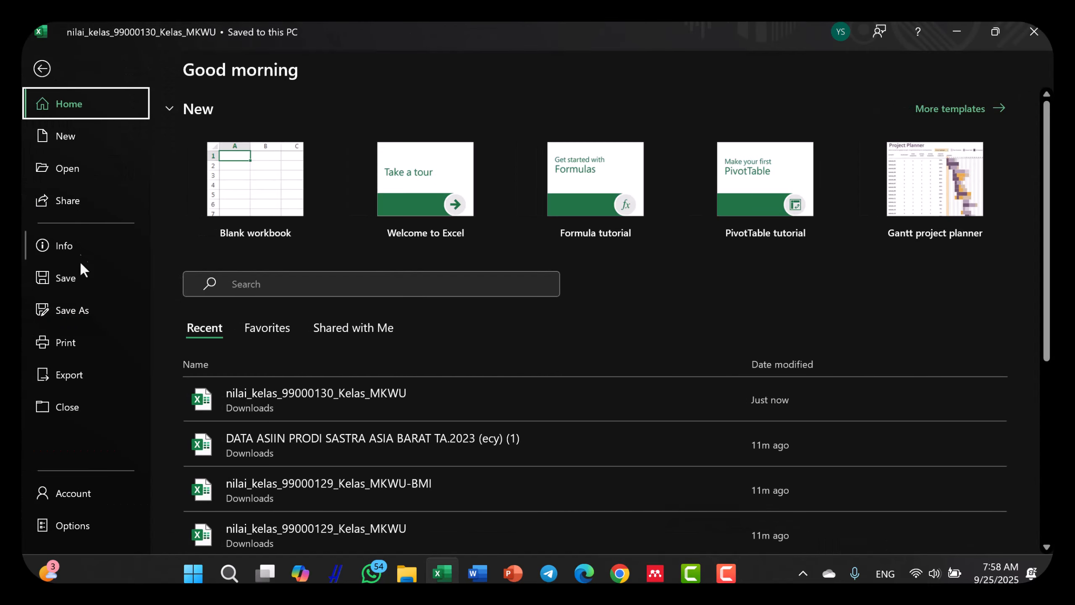
{"action": "left_click", "coordinate": [65, 275]}
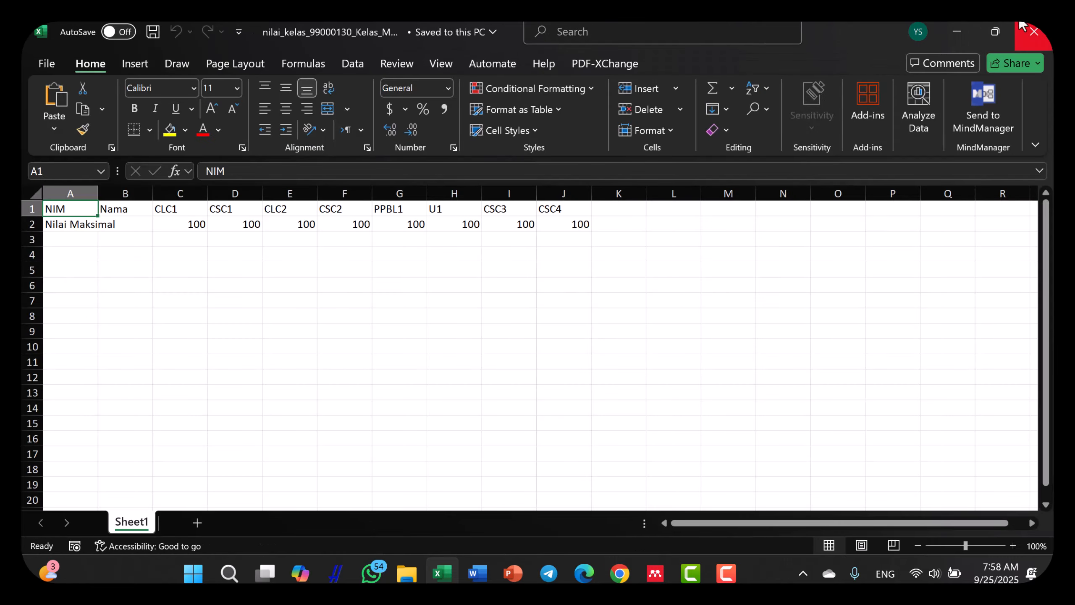
{"action": "left_click", "coordinate": [1034, 30]}
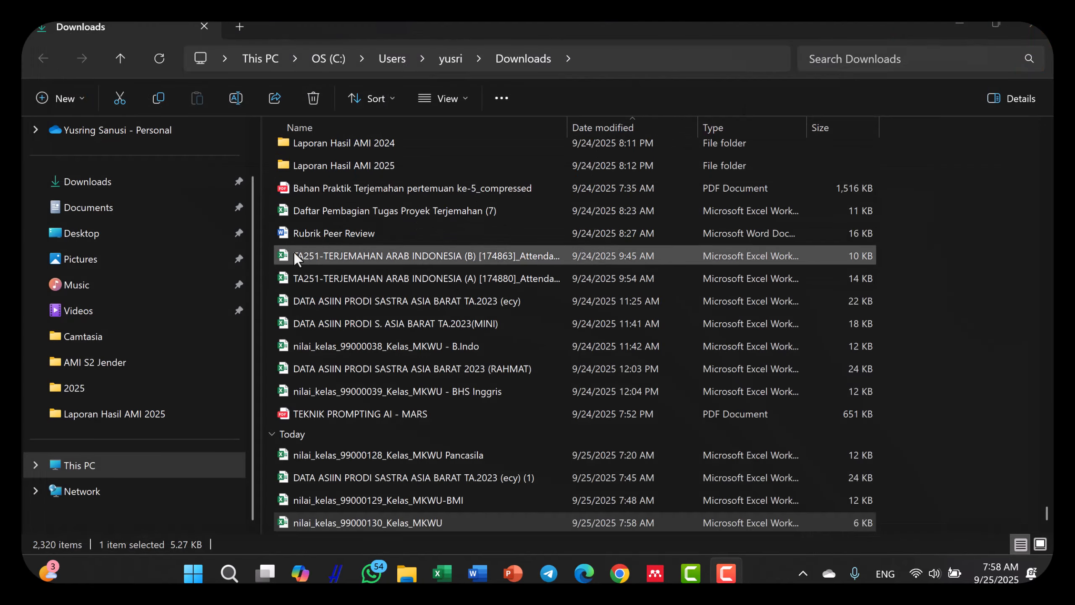
Rename the downloaded grade template in the Downloads folder as nilai_kelas_99000130_Kelas_MKWU-PKn
{"action": "left_click", "coordinate": [88, 178]}
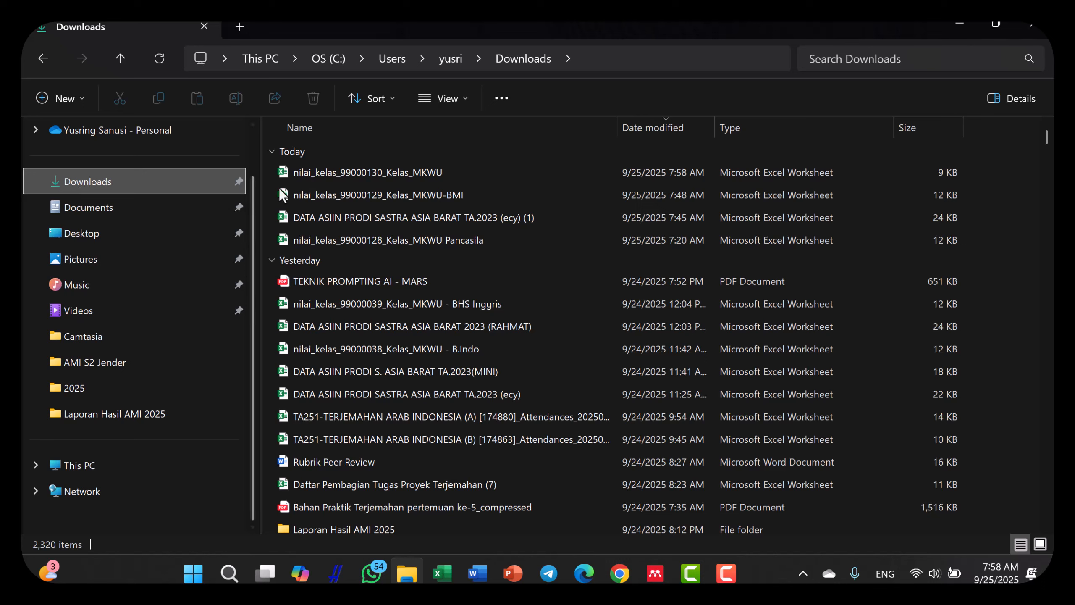
{"action": "left_click", "coordinate": [341, 174]}
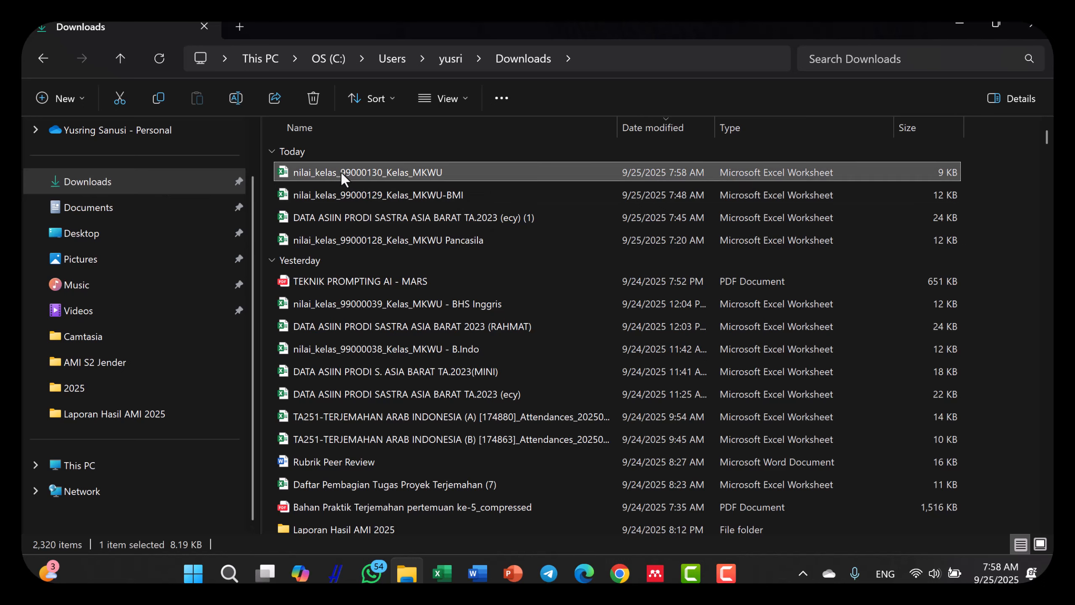
{"action": "left_click", "coordinate": [236, 98]}
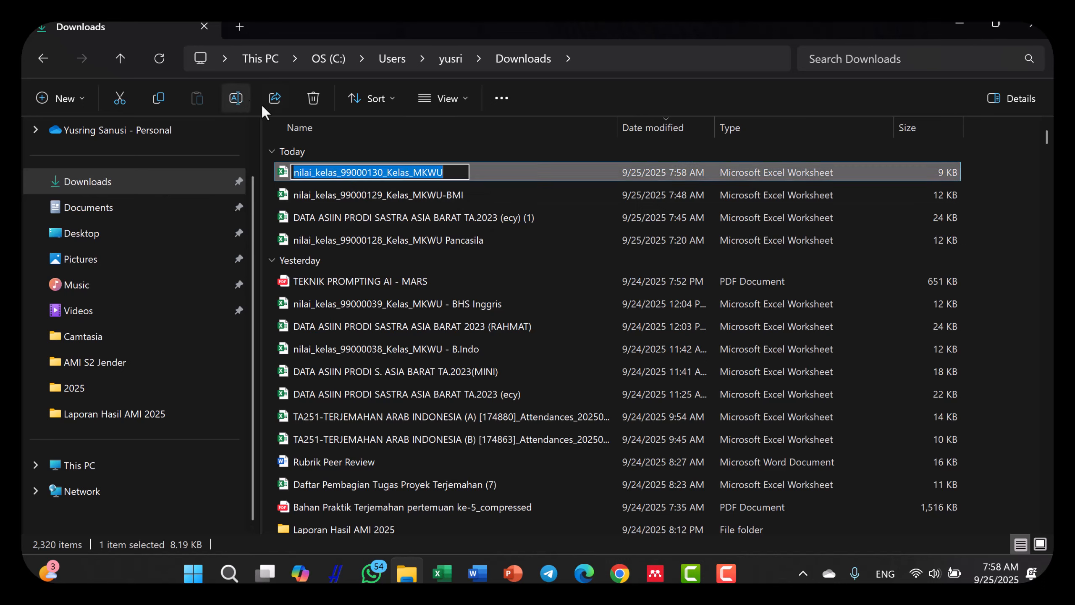
{"action": "left_click", "coordinate": [468, 171]}
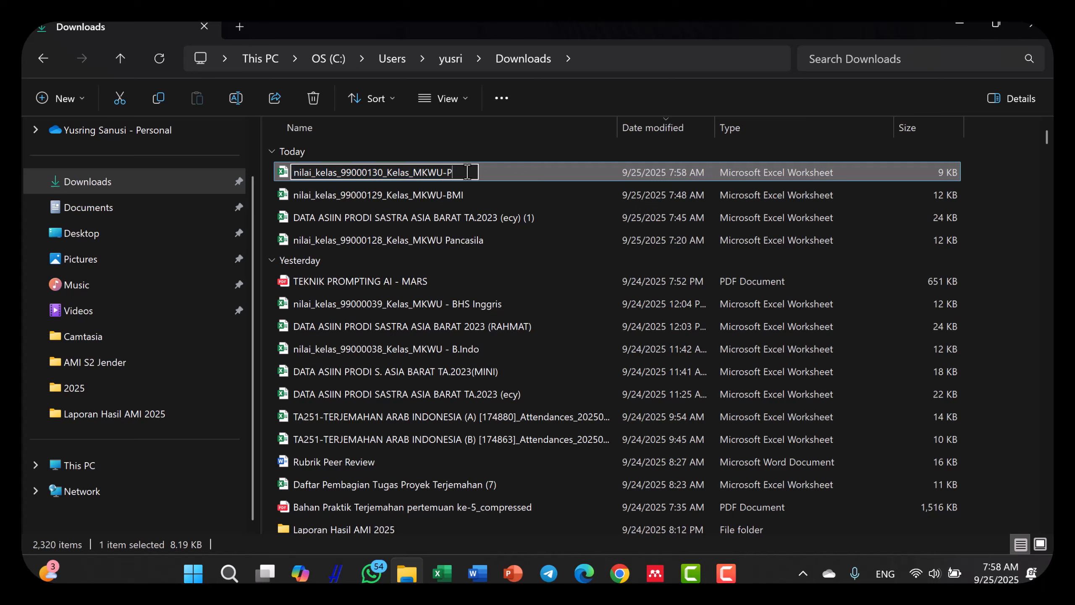
{"action": "key", "text": "Return"}
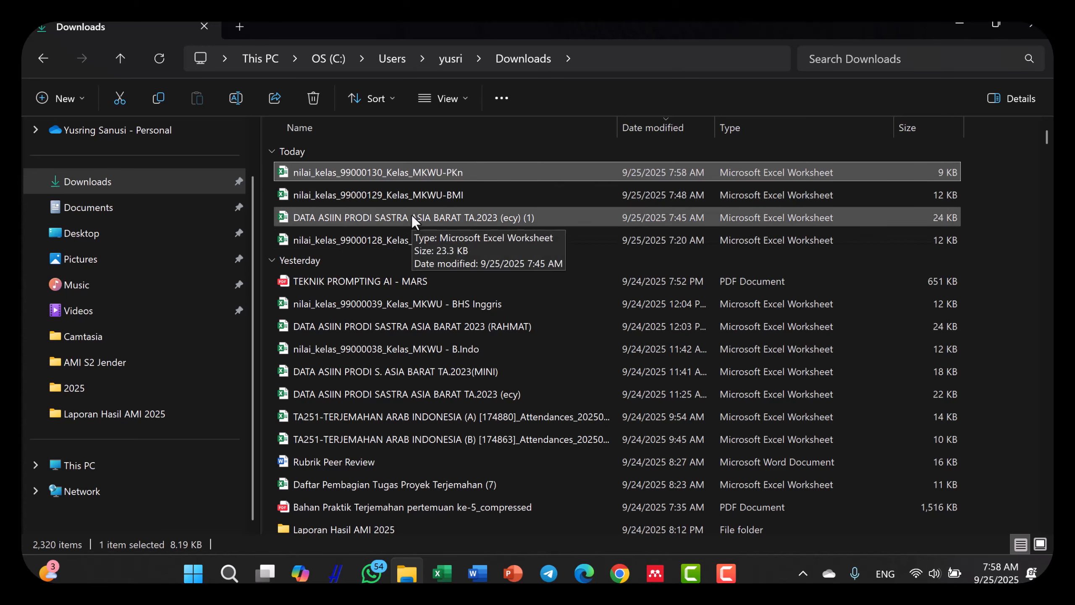
Switch to Edge to check the TA. 2023 Google Drive folder for source workbooks, then return to Downloads in File Explorer
{"action": "left_click", "coordinate": [584, 573]}
{"action": "left_click", "coordinate": [407, 25]}
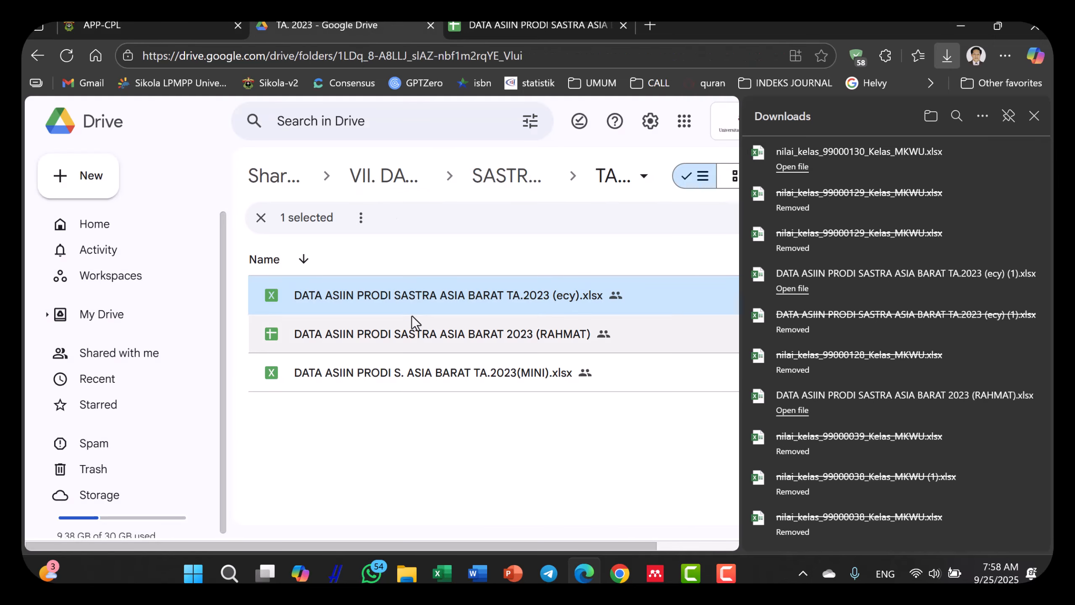
{"action": "left_click", "coordinate": [1033, 116]}
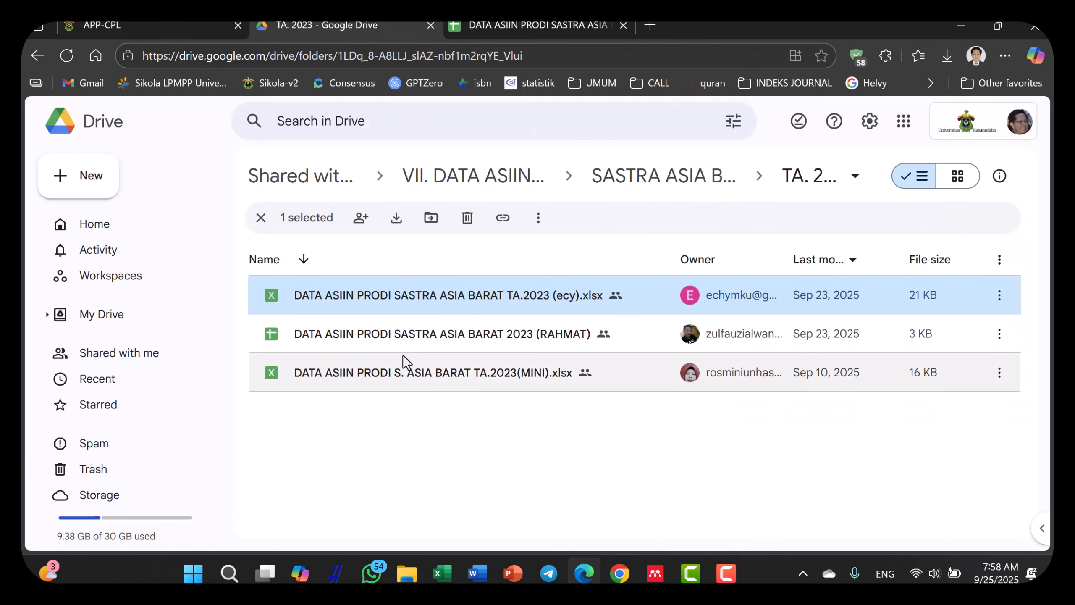
{"action": "left_click", "coordinate": [407, 572]}
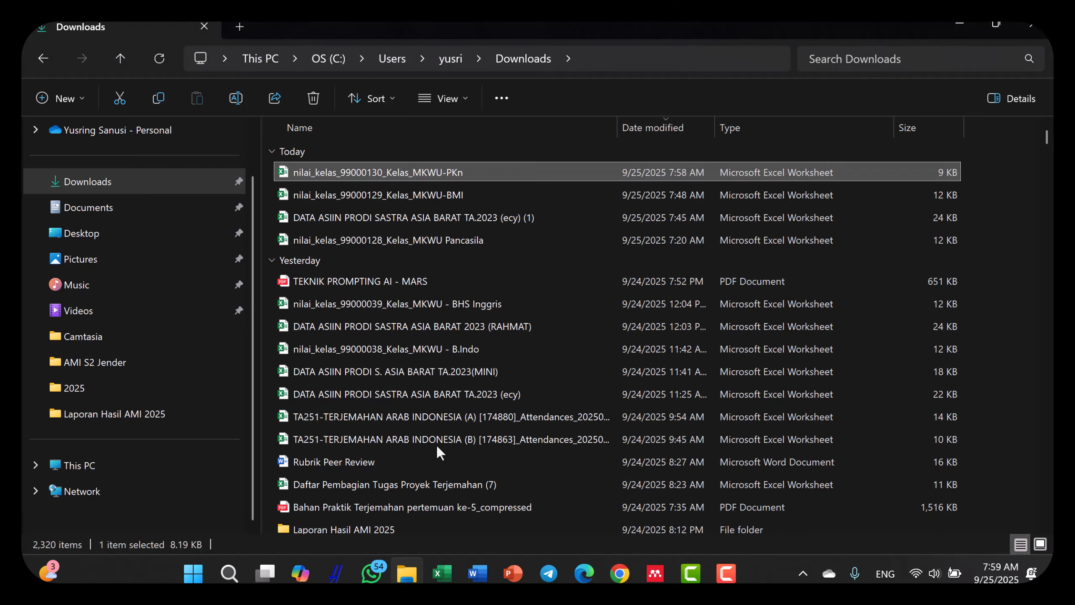
Open the workbook DATA ASIIN PRODI SASTRA ASIA BARAT TA.2023 (ecy) (1) and display the grade table on its PKn sheet
{"action": "left_click", "coordinate": [386, 221]}
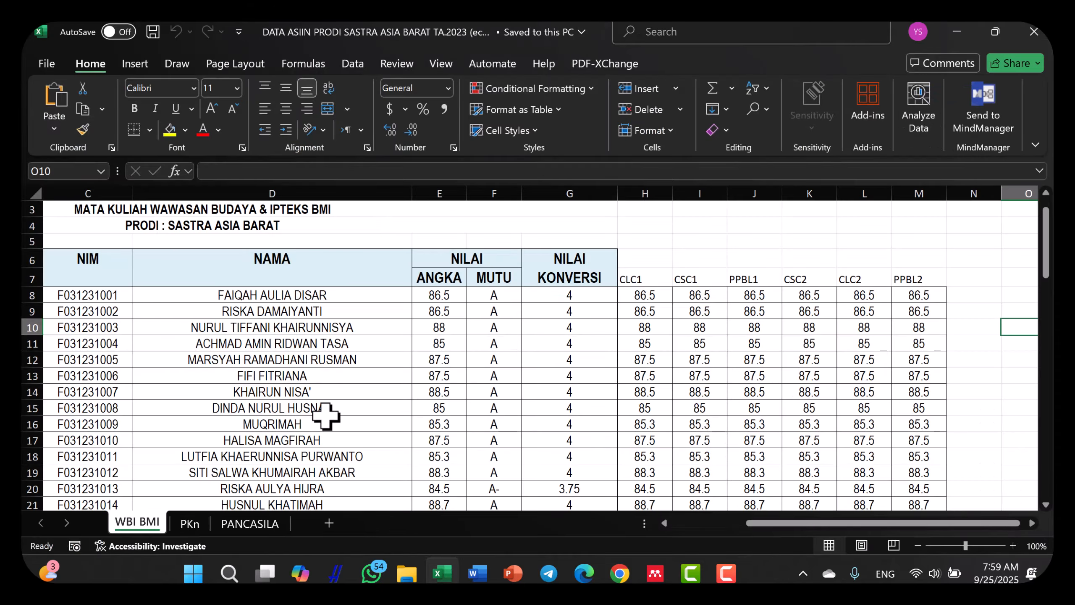
{"action": "left_click", "coordinate": [191, 524]}
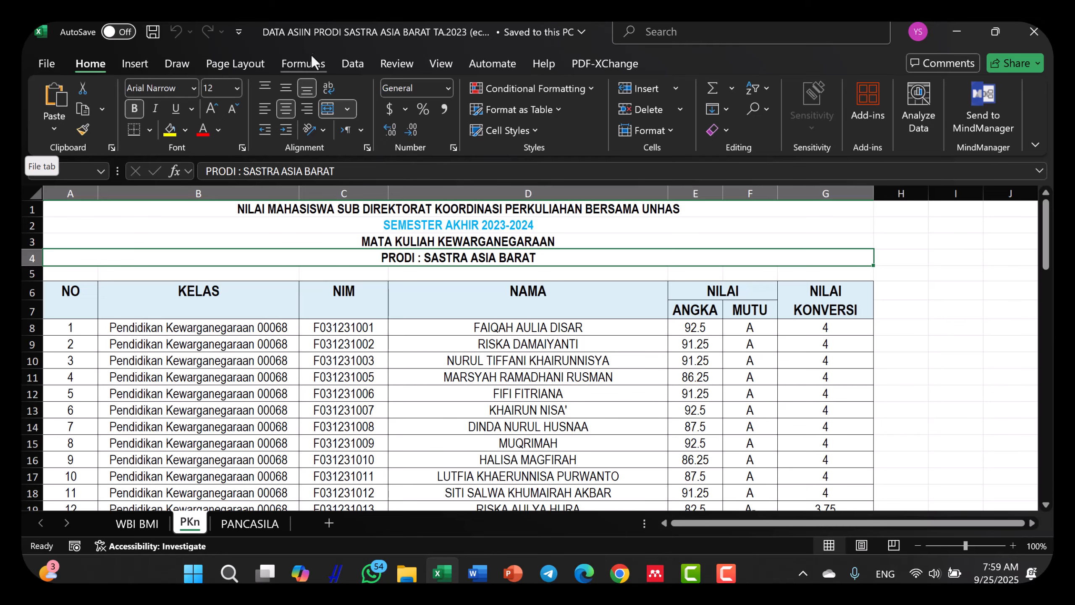
{"action": "scroll", "coordinate": [648, 326], "scroll_direction": "down", "scroll_amount": 1}
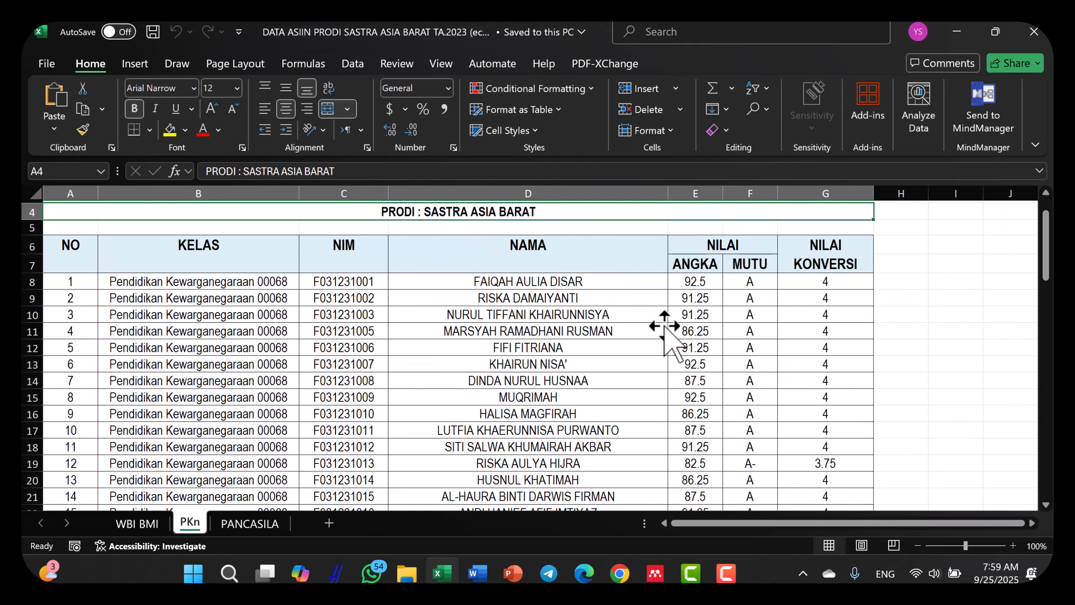
Review the Pendidikan Kewarganegaraan class's assessment rules in APP-CPL in Edge, then return to the PKn sheet in Excel
{"action": "left_click", "coordinate": [585, 575]}
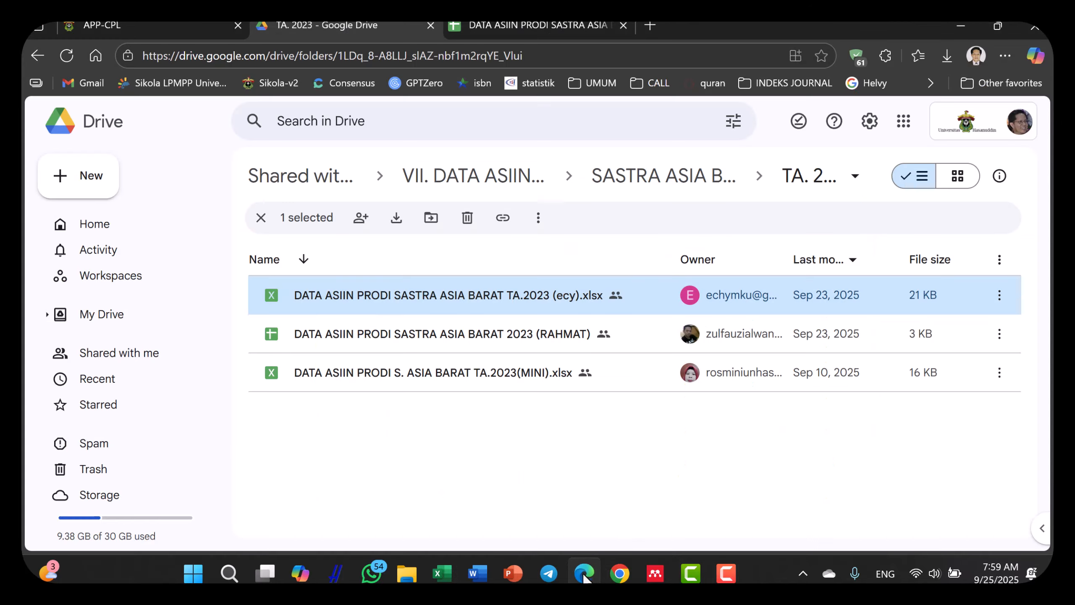
{"action": "left_click", "coordinate": [124, 24]}
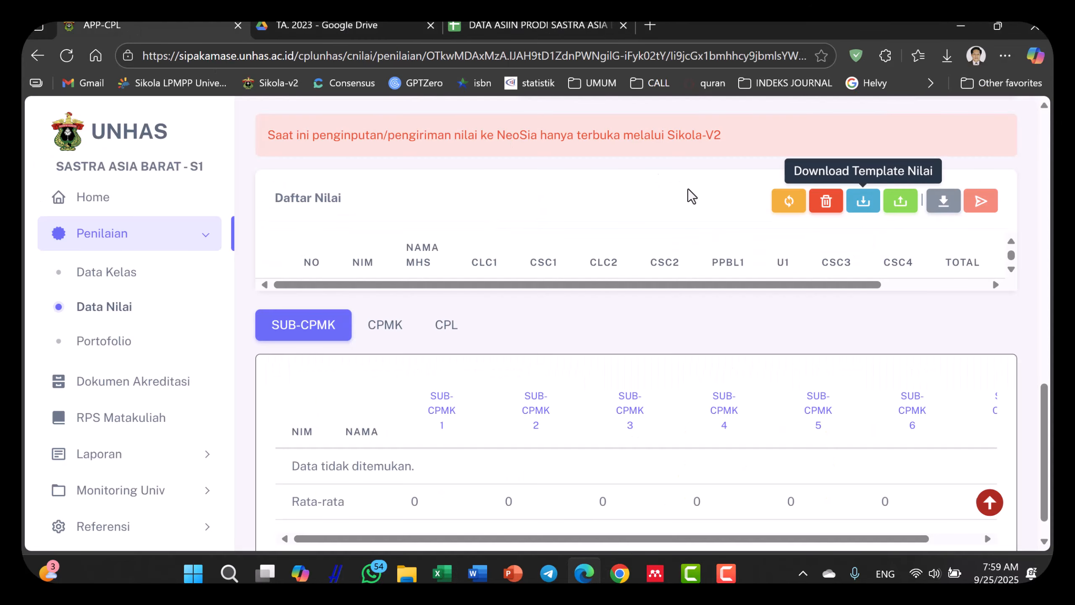
{"action": "scroll", "coordinate": [832, 239], "scroll_direction": "up", "scroll_amount": 10}
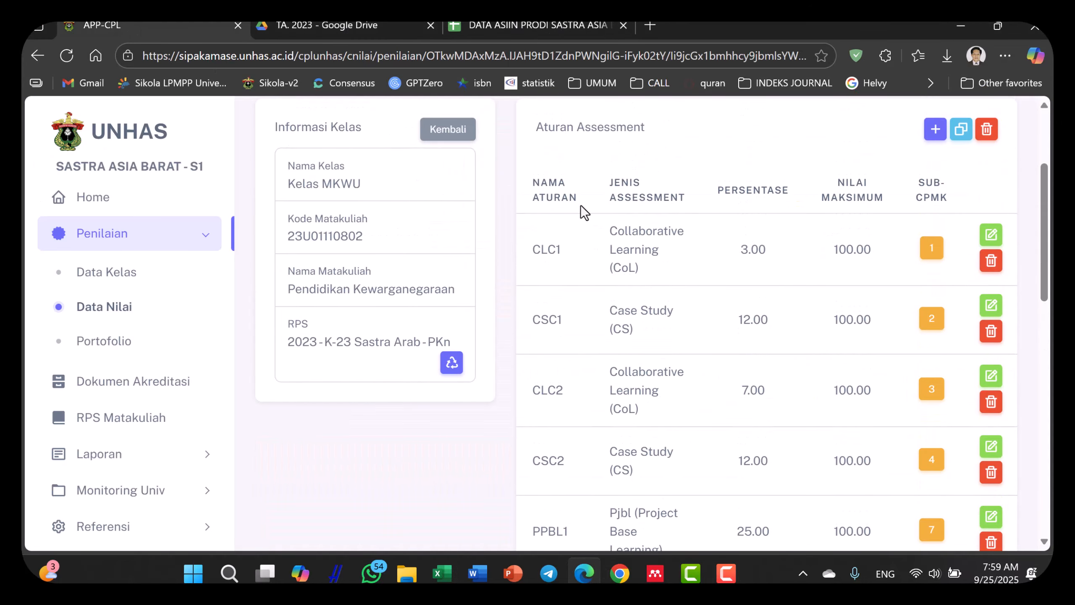
{"action": "scroll", "coordinate": [562, 152], "scroll_direction": "down", "scroll_amount": 2}
{"action": "scroll", "coordinate": [566, 213], "scroll_direction": "down", "scroll_amount": 10}
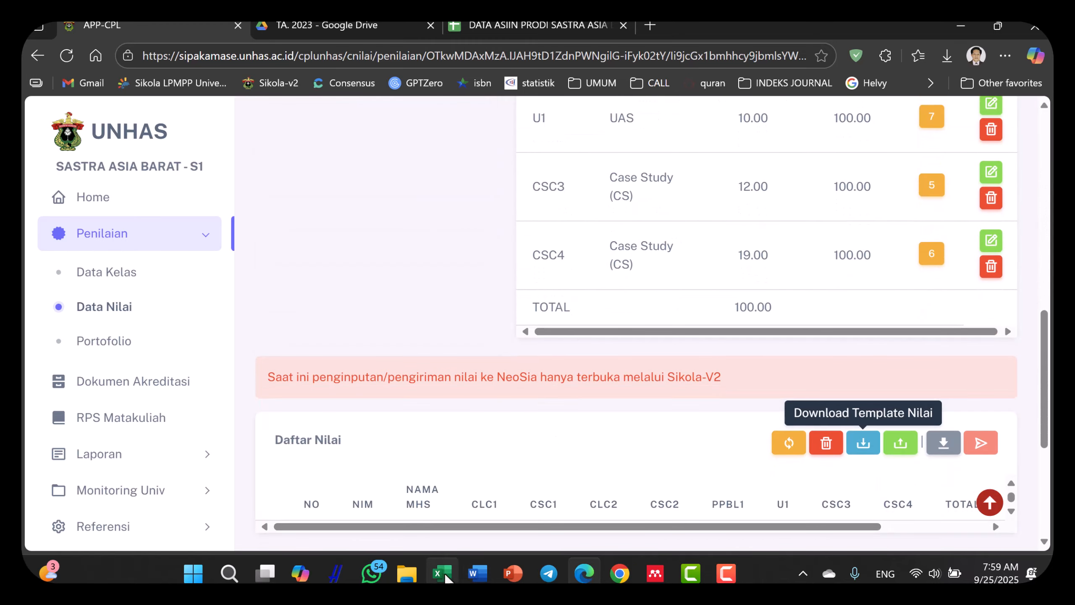
{"action": "left_click", "coordinate": [443, 551]}
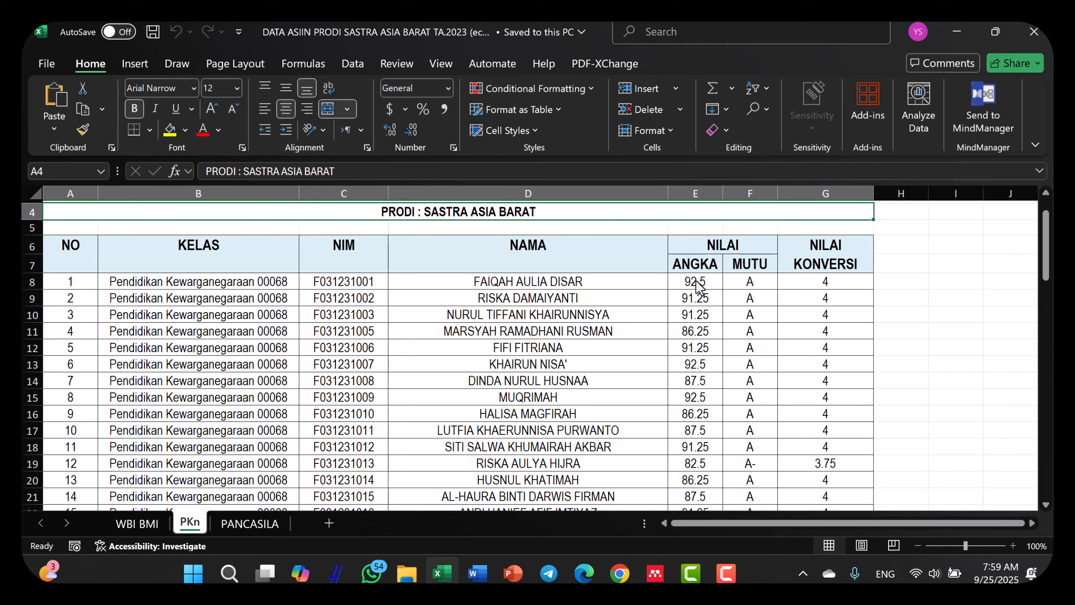
{"action": "key", "text": "F9"}
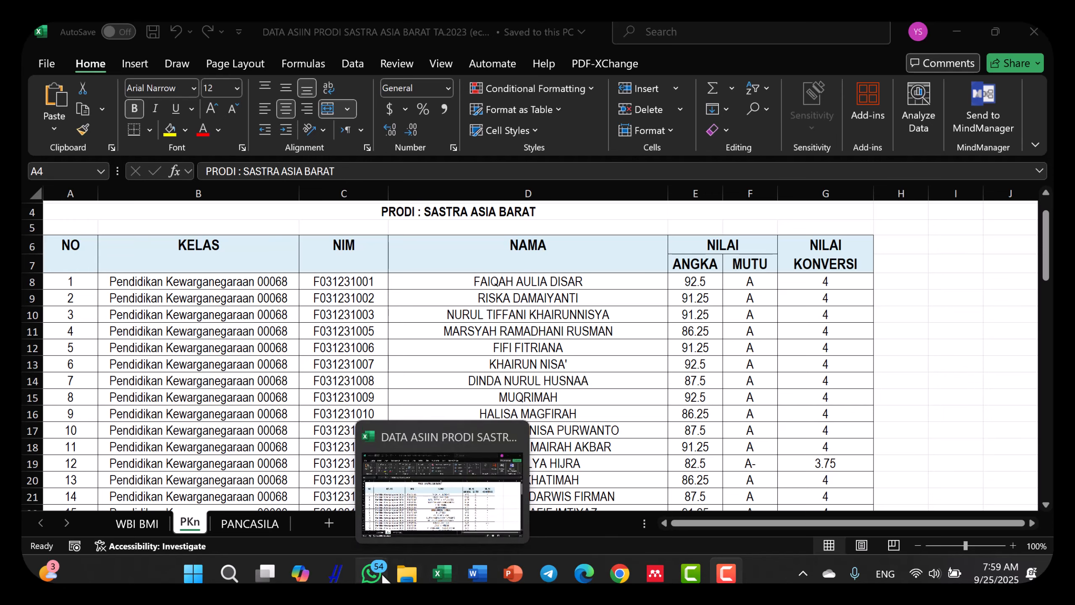
Open nilai_kelas_99000130_Kelas_MKWU-PKn from Downloads and copy its assessment headers CLC1 to CSC4 in C1:J1
{"action": "left_click", "coordinate": [406, 573]}
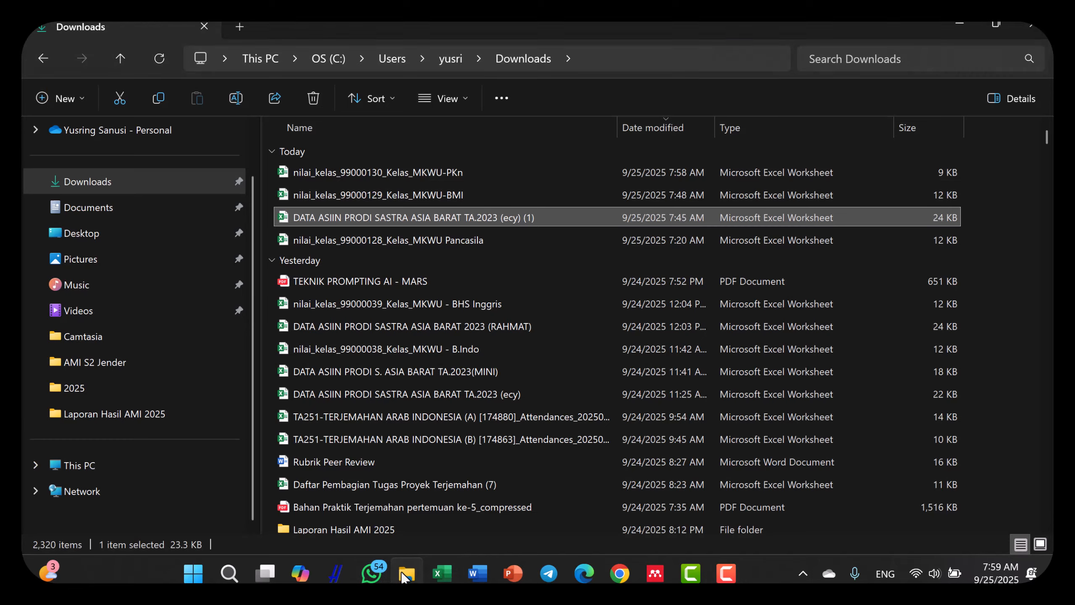
{"action": "left_click", "coordinate": [423, 175]}
{"action": "double_click", "coordinate": [424, 174]}
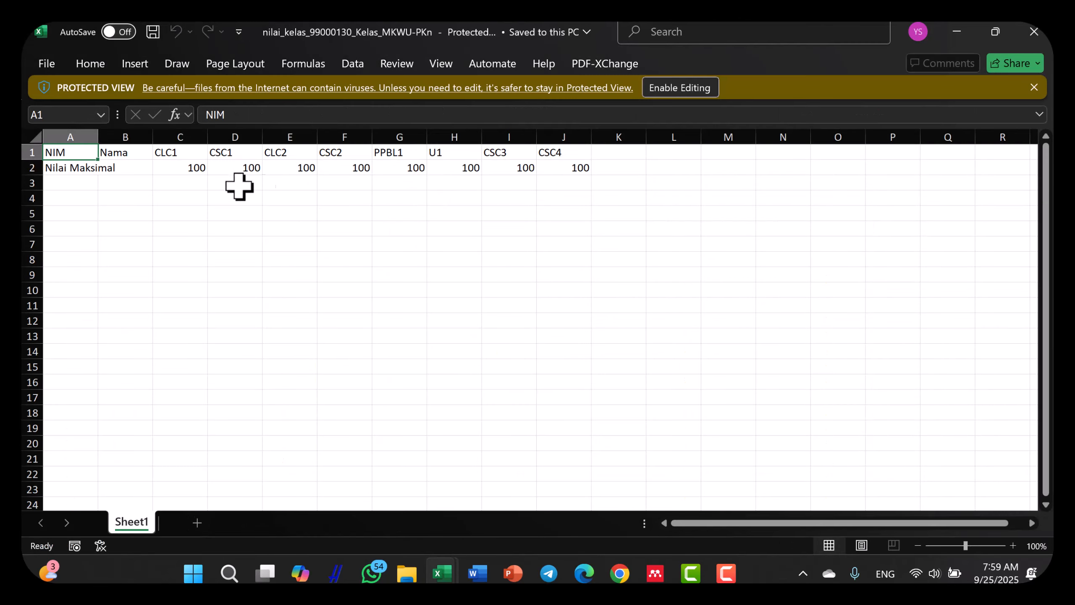
{"action": "left_click_drag", "start_coordinate": [165, 153], "coordinate": [548, 151]}
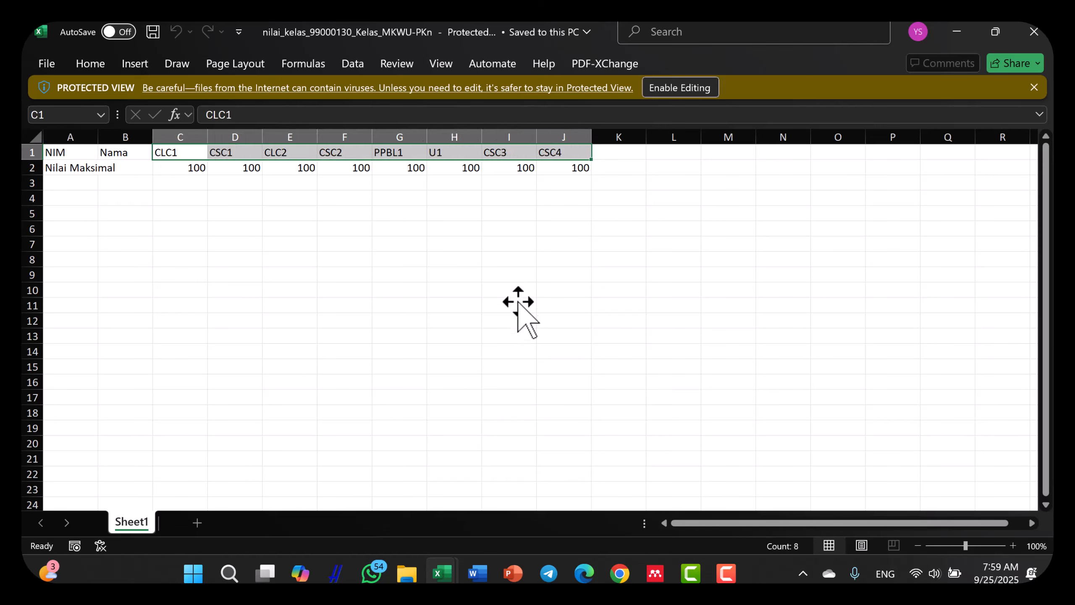
{"action": "key", "text": "ctrl+c"}
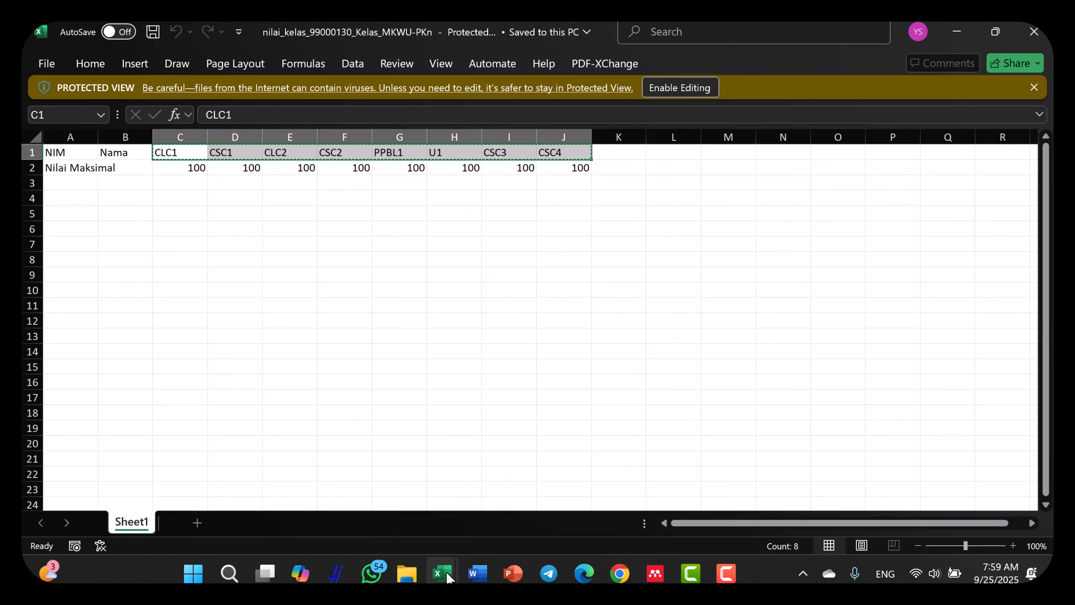
Paste the assessment headers into row 7 of the source workbook's PKn sheet, starting at H7 beside NILAI KONVERSI
{"action": "mouse_move", "coordinate": [441, 573]}
{"action": "left_click", "coordinate": [406, 523]}
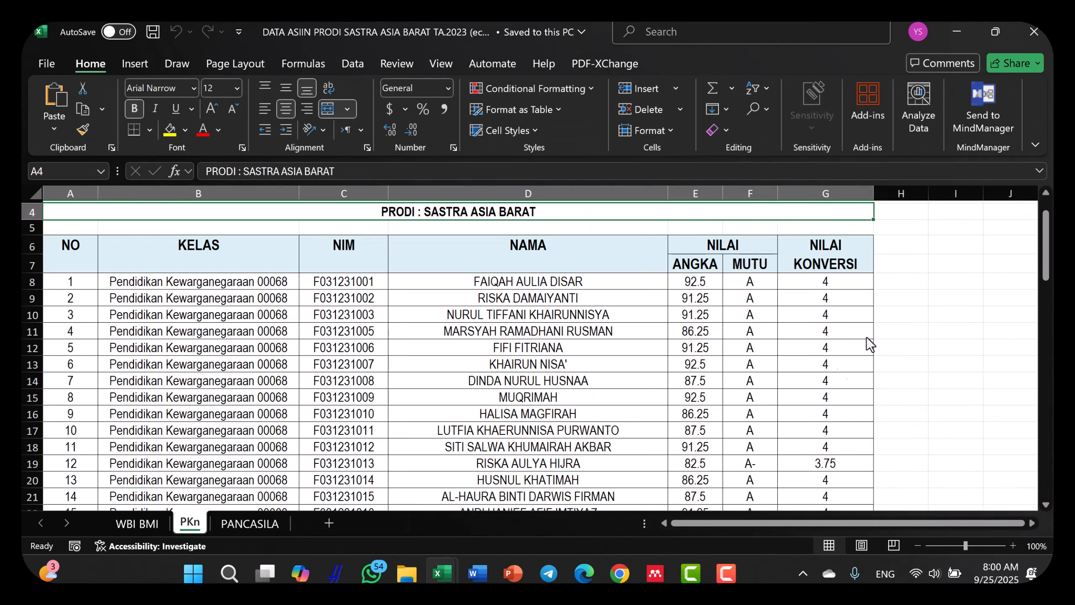
{"action": "left_click", "coordinate": [900, 263]}
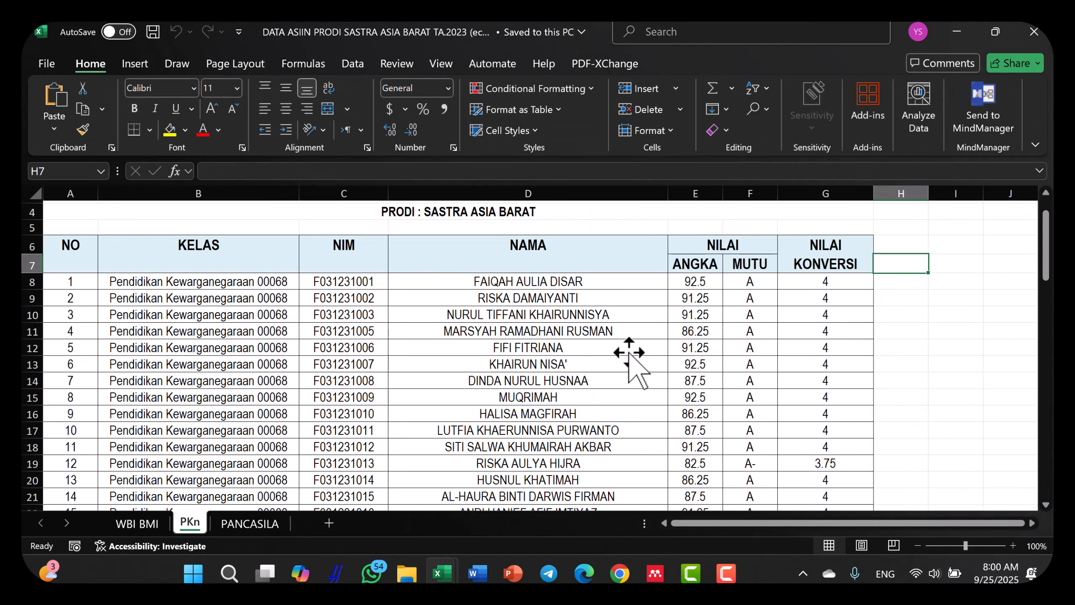
{"action": "key", "text": "ctrl+v"}
{"action": "left_click_drag", "start_coordinate": [694, 524], "coordinate": [797, 522]}
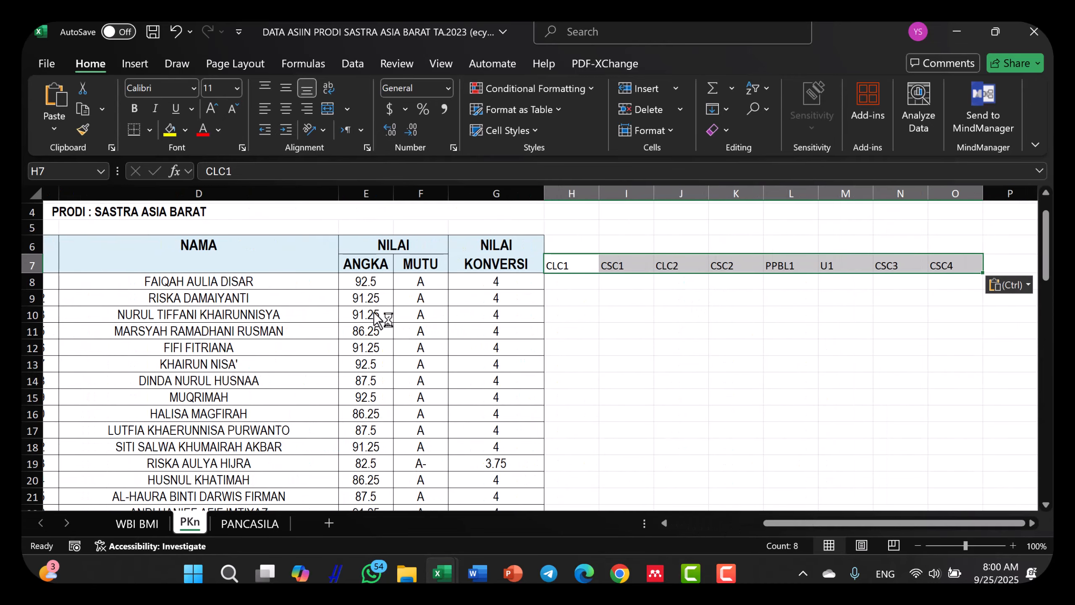
Copy all student scores in the ANGKA column, E8 to E75, of the PKn sheet
{"action": "left_click", "coordinate": [368, 287]}
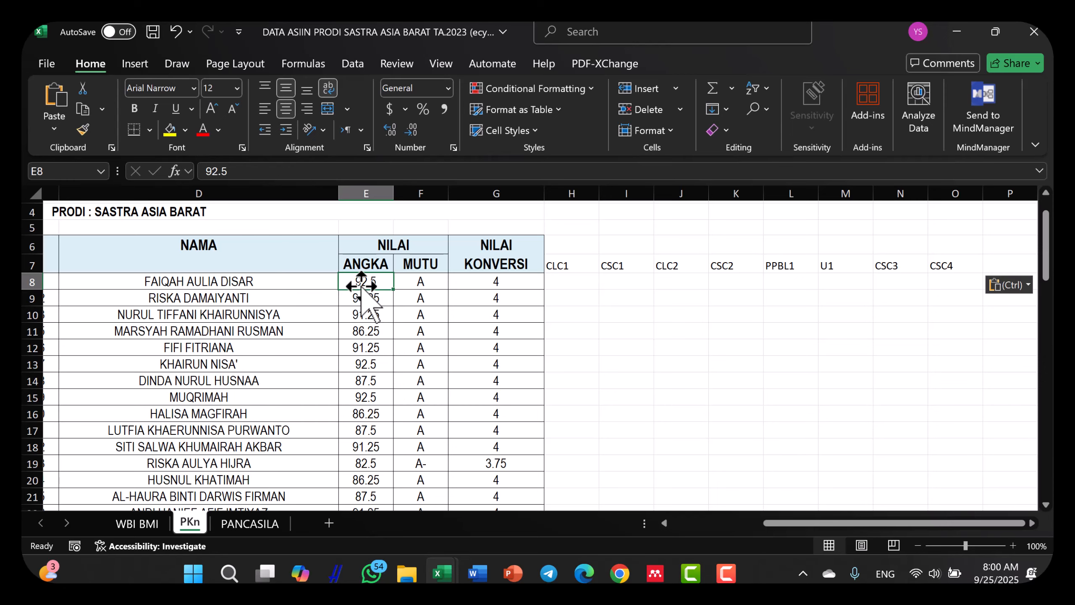
{"action": "scroll", "coordinate": [371, 335], "scroll_direction": "down", "scroll_amount": 11}
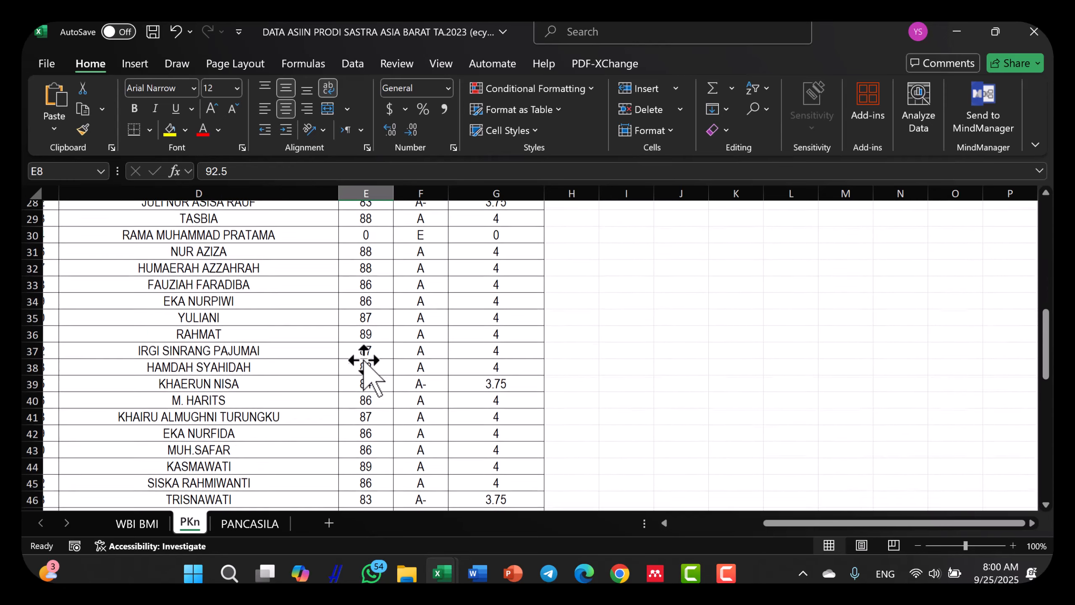
{"action": "scroll", "coordinate": [363, 367], "scroll_direction": "down", "scroll_amount": 8}
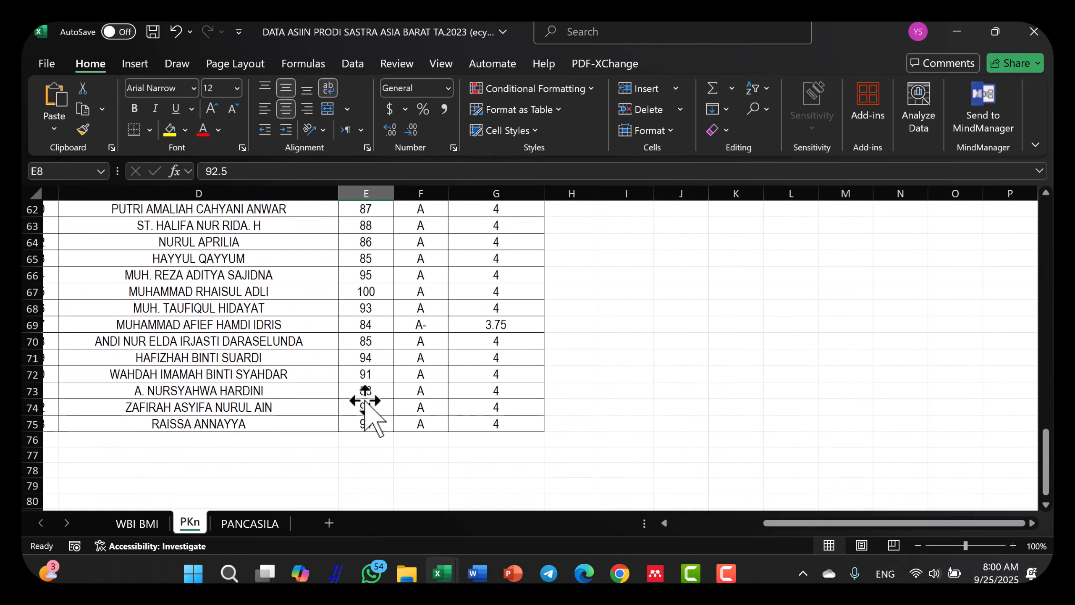
{"action": "left_click", "coordinate": [367, 425], "text": "shift"}
{"action": "key", "text": "ctrl+c"}
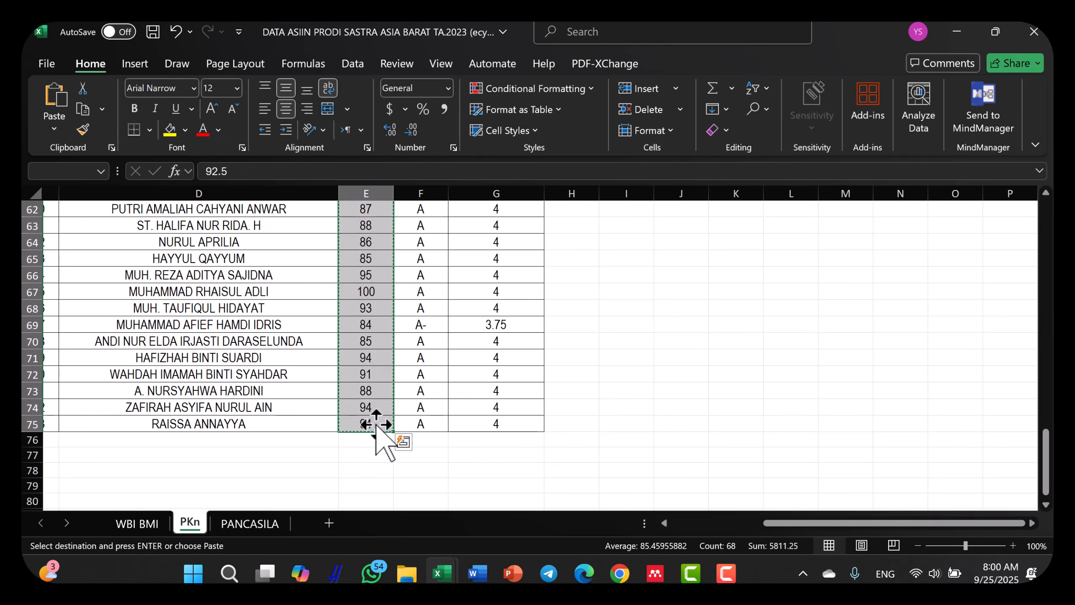
{"action": "scroll", "coordinate": [736, 384], "scroll_direction": "up", "scroll_amount": 20}
{"action": "scroll", "coordinate": [730, 296], "scroll_direction": "up", "scroll_amount": 1}
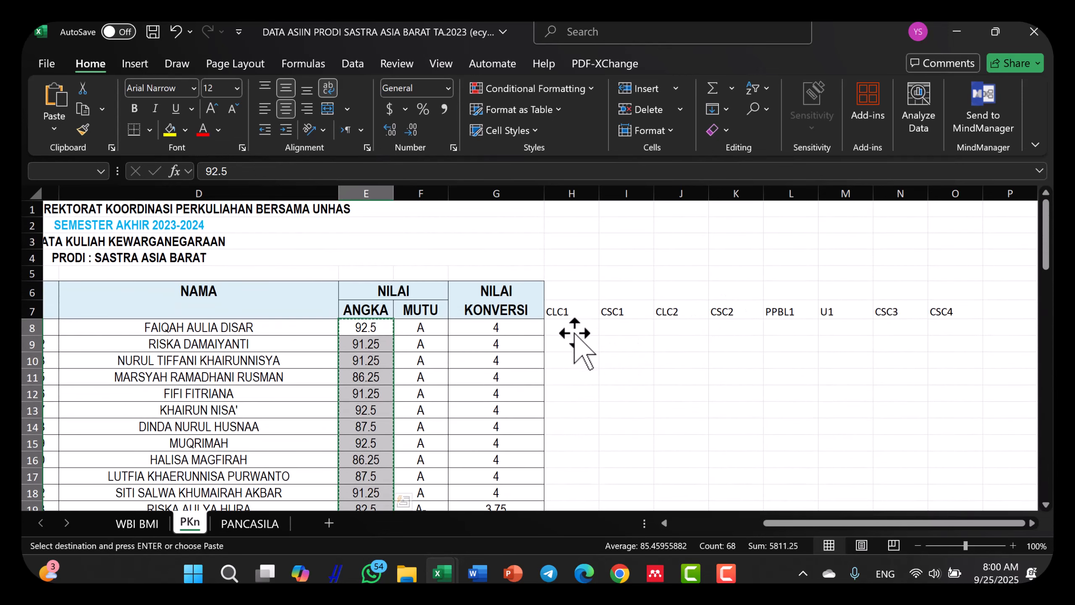
Paste the ANGKA scores under each of the eight assessment headers, CLC1 to CSC4, in columns H to O from row 8
{"action": "left_click", "coordinate": [571, 328]}
{"action": "key", "text": "ctrl+v"}
{"action": "left_click", "coordinate": [624, 331]}
{"action": "key", "text": "ctrl+v"}
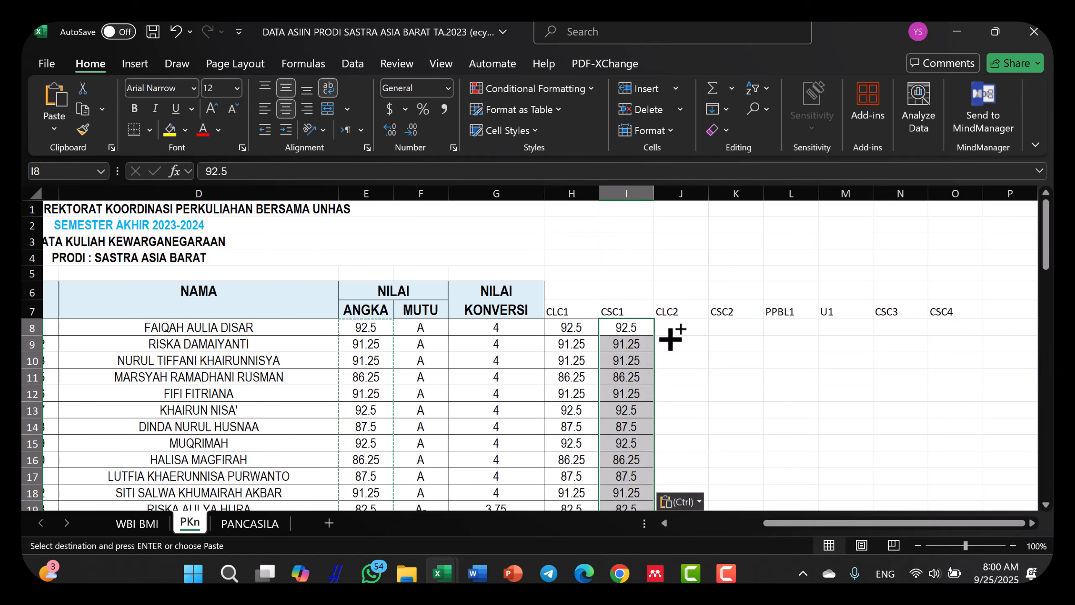
{"action": "left_click", "coordinate": [679, 335]}
{"action": "key", "text": "ctrl+v"}
{"action": "left_click", "coordinate": [734, 329]}
{"action": "key", "text": "ctrl+v"}
{"action": "left_click", "coordinate": [790, 329]}
{"action": "key", "text": "ctrl+v"}
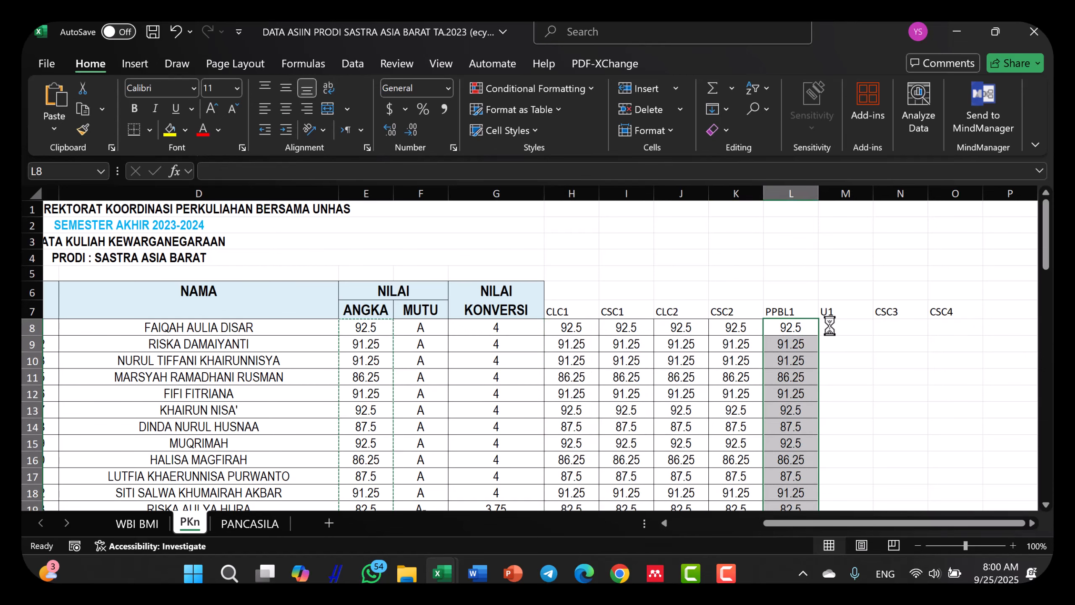
{"action": "left_click", "coordinate": [844, 329]}
{"action": "key", "text": "ctrl+v"}
{"action": "left_click", "coordinate": [893, 328]}
{"action": "key", "text": "ctrl+v"}
{"action": "left_click", "coordinate": [946, 329]}
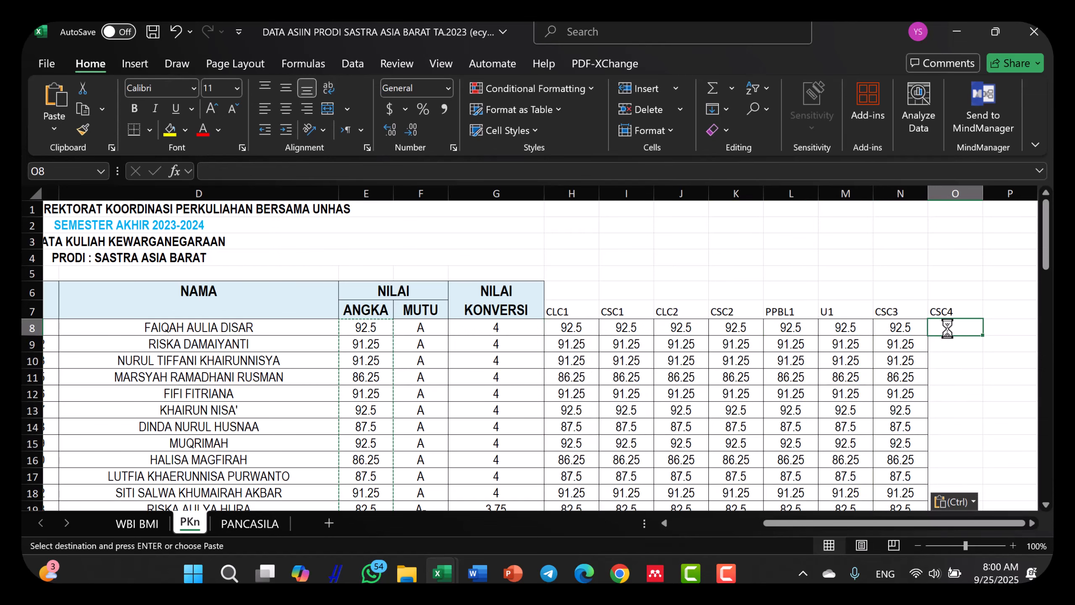
{"action": "key", "text": "ctrl+v"}
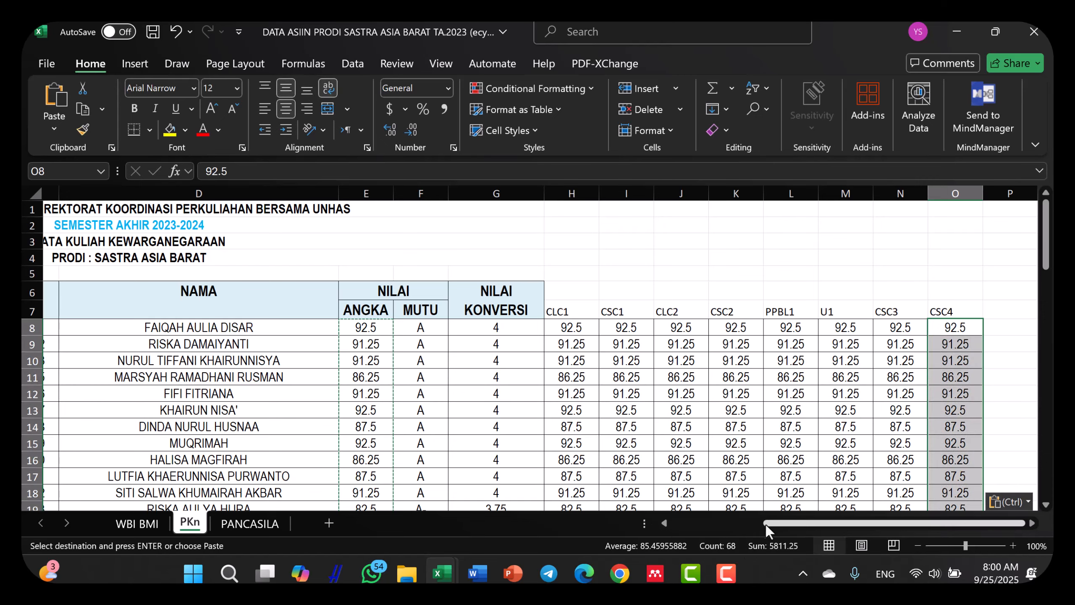
Copy all the students' NIM and NAMA entries, C8 to D75, from the PKn sheet
{"action": "left_click_drag", "start_coordinate": [766, 523], "coordinate": [655, 521]}
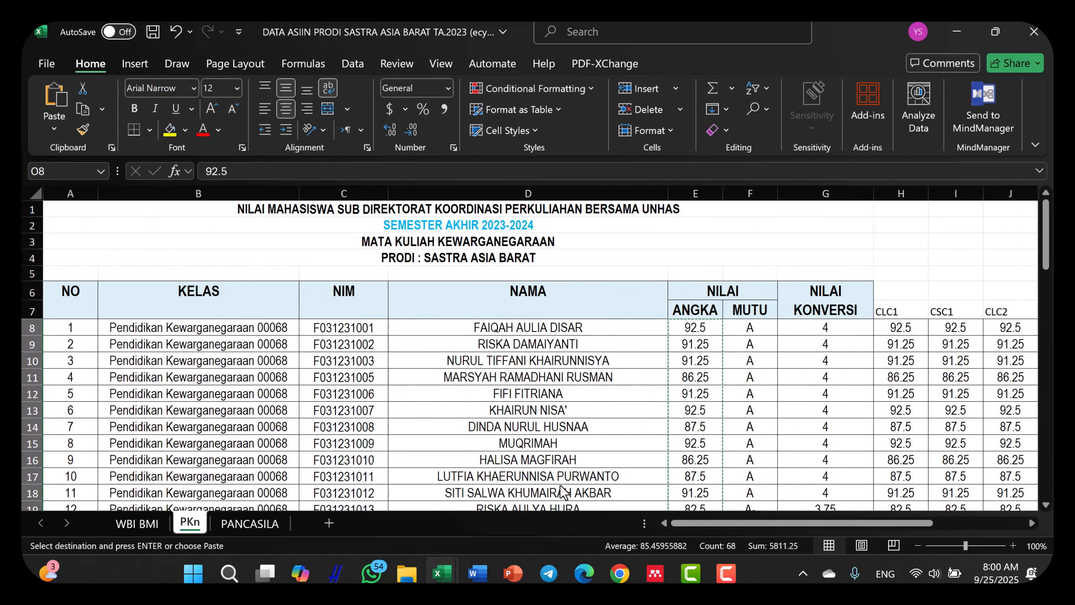
{"action": "left_click_drag", "start_coordinate": [346, 333], "coordinate": [527, 431]}
{"action": "scroll", "coordinate": [527, 432], "scroll_direction": "down", "scroll_amount": 2}
{"action": "scroll", "coordinate": [526, 429], "scroll_direction": "down", "scroll_amount": 20}
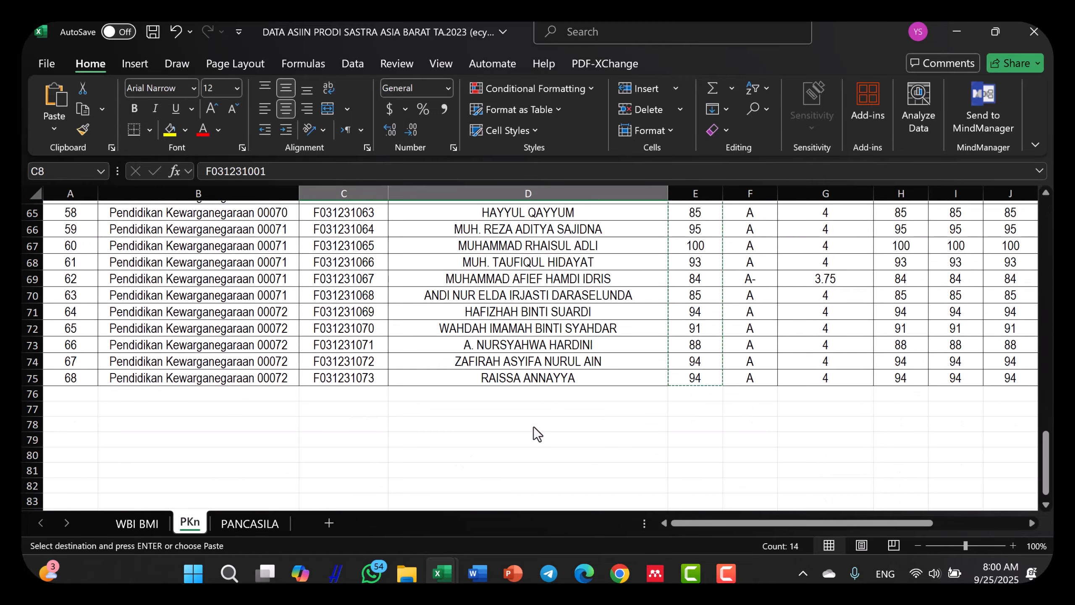
{"action": "left_click", "coordinate": [584, 288], "text": "shift"}
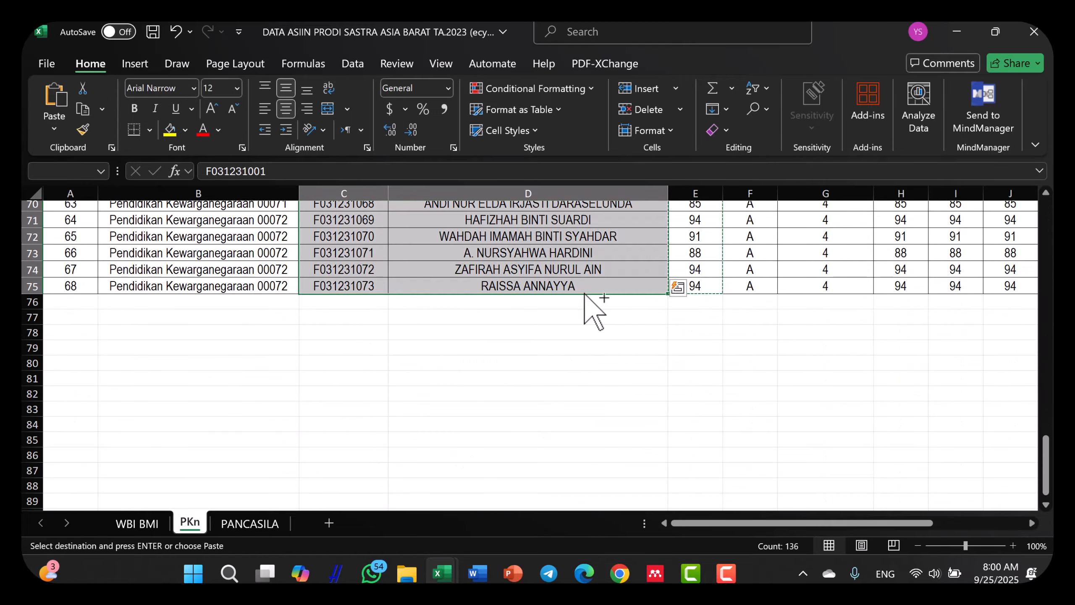
{"action": "key", "text": "ctrl+c"}
Enable editing in the nilai_kelas_99000130_Kelas_MKWU-PKn template and paste the student NIMs and names starting at A3
{"action": "mouse_move", "coordinate": [449, 569]}
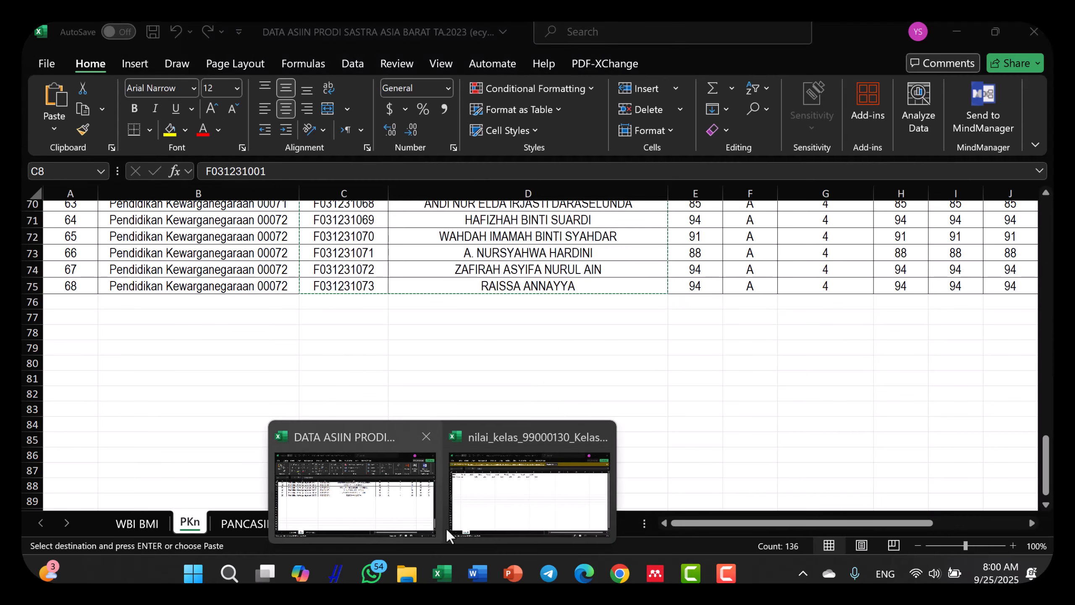
{"action": "left_click", "coordinate": [465, 503]}
{"action": "left_click", "coordinate": [73, 183]}
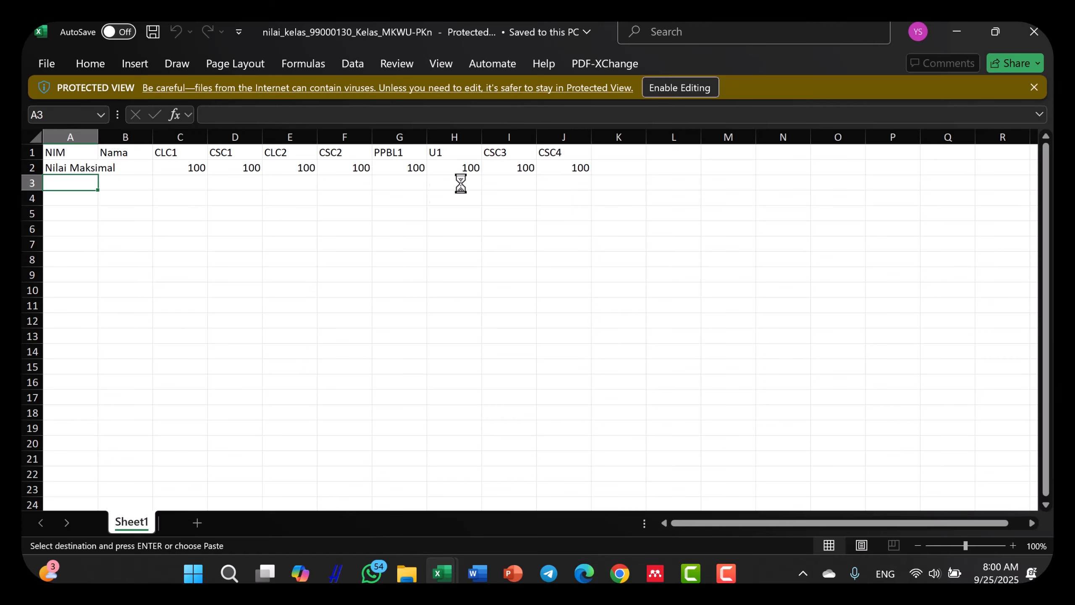
{"action": "left_click", "coordinate": [674, 87]}
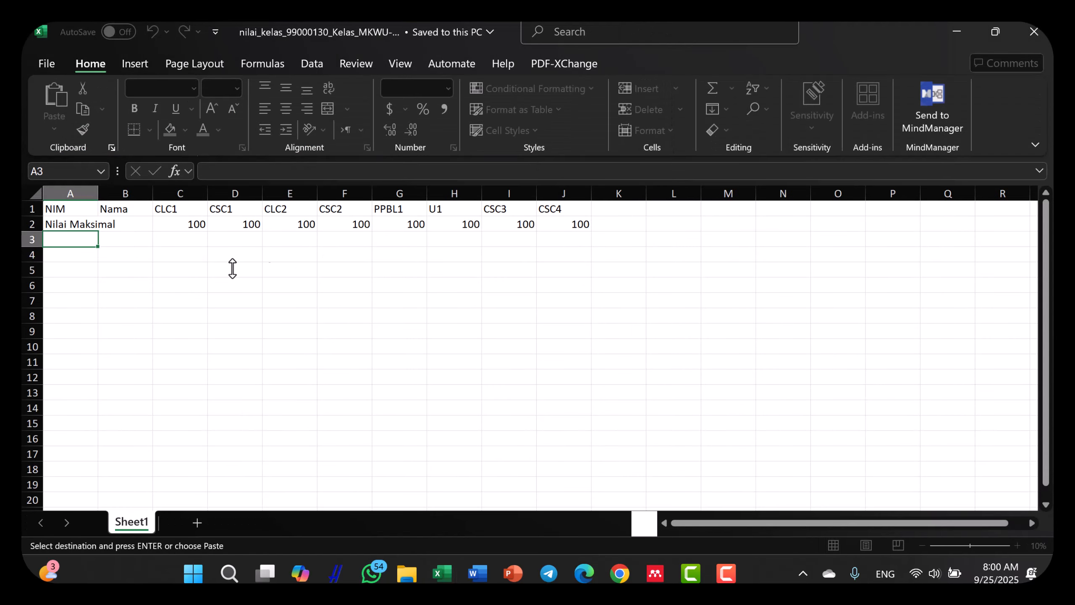
{"action": "key", "text": "ctrl+v"}
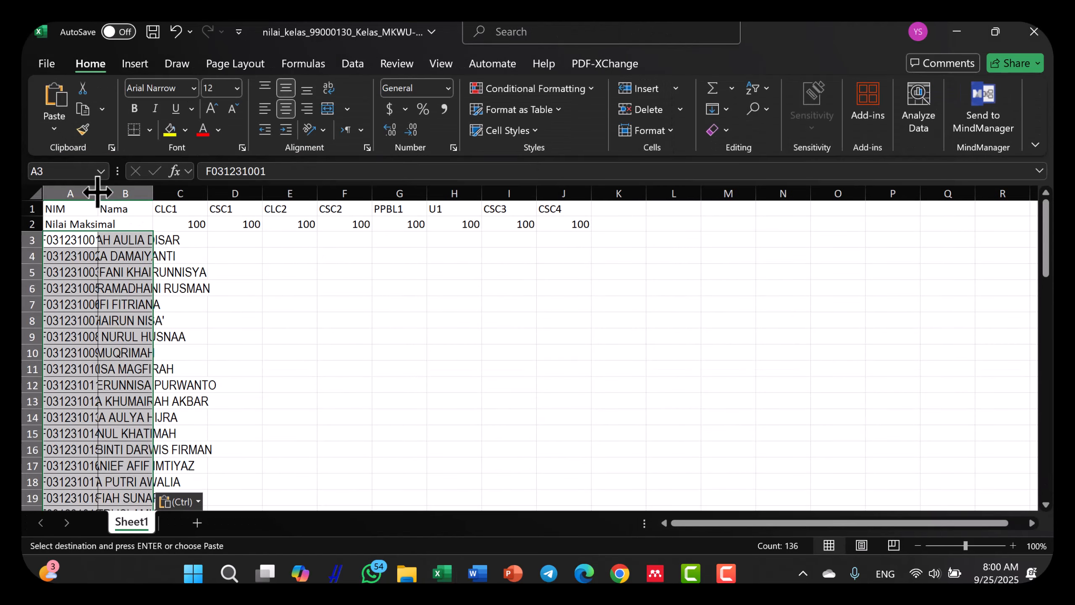
Fit the template's NIM and Nama columns to their contents and look through the pasted student list
{"action": "double_click", "coordinate": [98, 193]}
{"action": "double_click", "coordinate": [173, 193]}
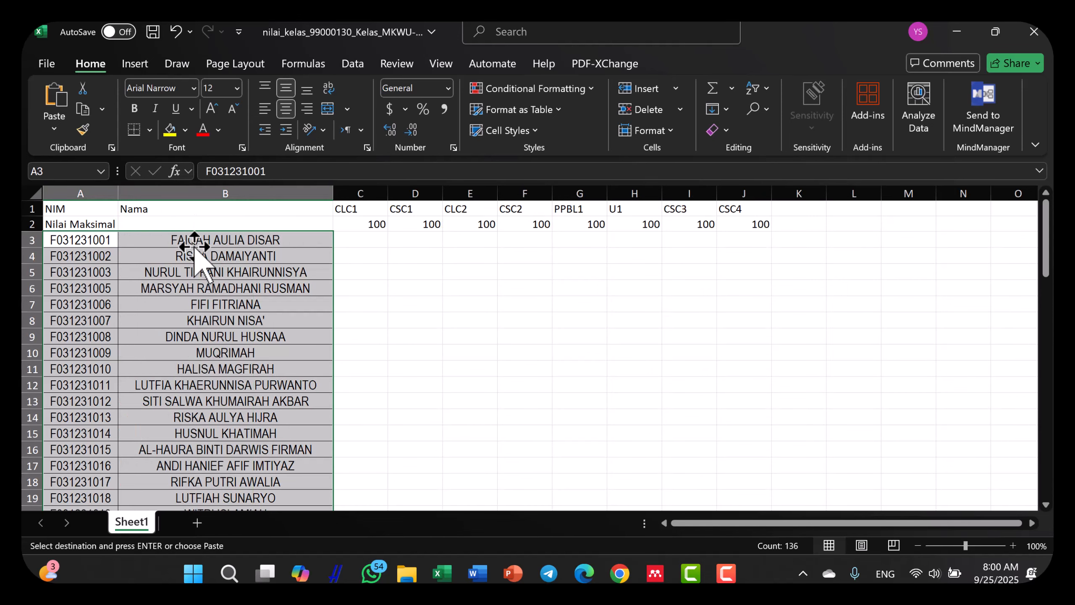
{"action": "scroll", "coordinate": [210, 291], "scroll_direction": "down", "scroll_amount": 1}
{"action": "scroll", "coordinate": [210, 292], "scroll_direction": "down", "scroll_amount": 15}
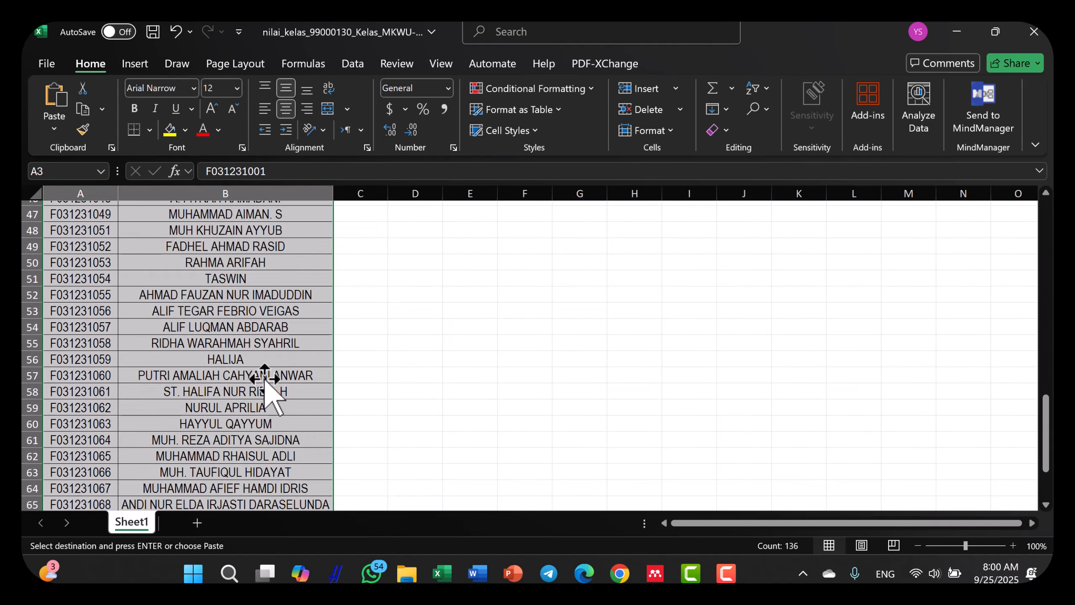
Switch back to the DATA ASIIN workbook and copy all assessment scores, H8 to O75, from the PKn sheet
{"action": "mouse_move", "coordinate": [437, 571]}
{"action": "left_click", "coordinate": [385, 511]}
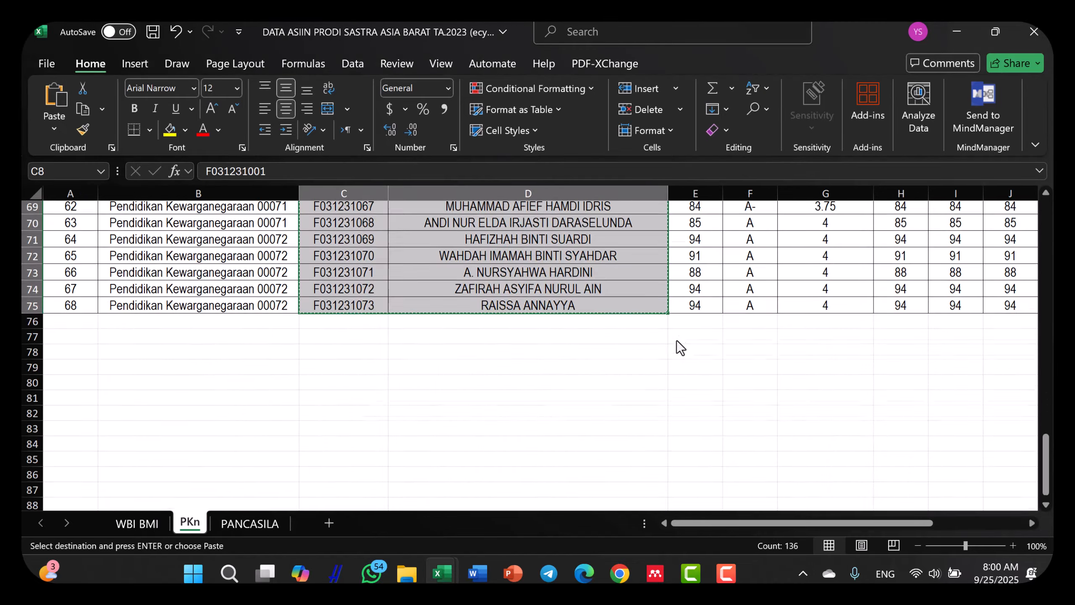
{"action": "scroll", "coordinate": [689, 343], "scroll_direction": "up", "scroll_amount": 13}
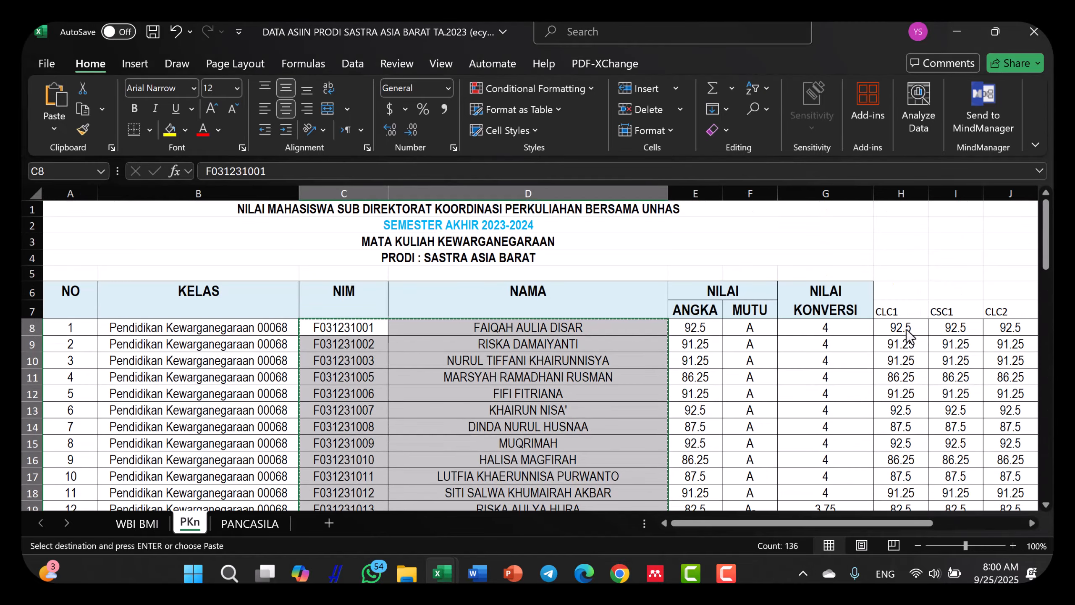
{"action": "left_click", "coordinate": [903, 332]}
{"action": "left_click_drag", "start_coordinate": [890, 522], "coordinate": [993, 521]}
{"action": "scroll", "coordinate": [961, 364], "scroll_direction": "down", "scroll_amount": 19}
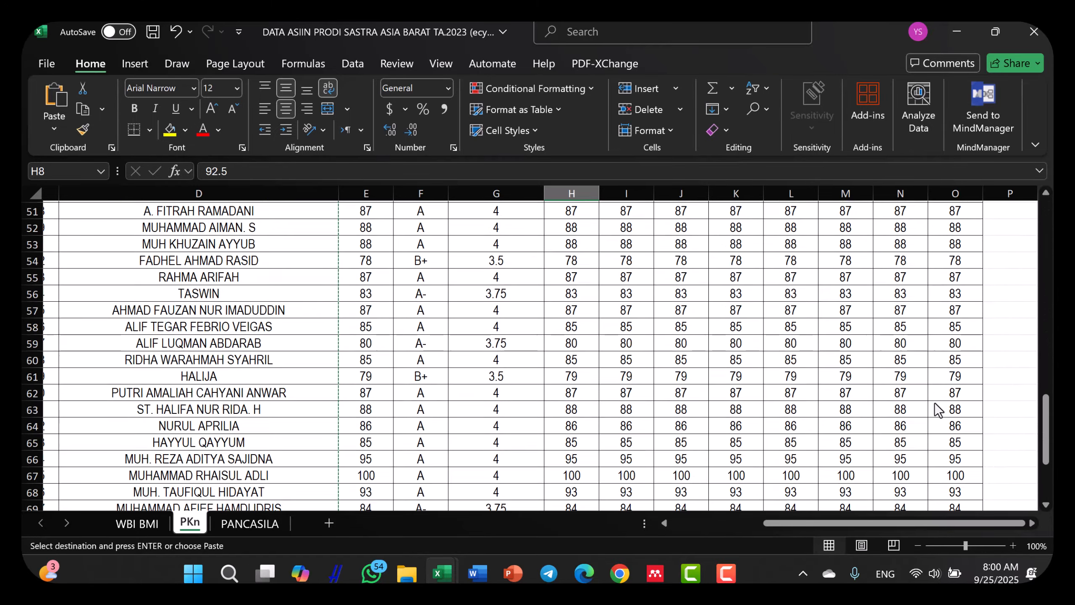
{"action": "left_click", "coordinate": [969, 471], "text": "shift"}
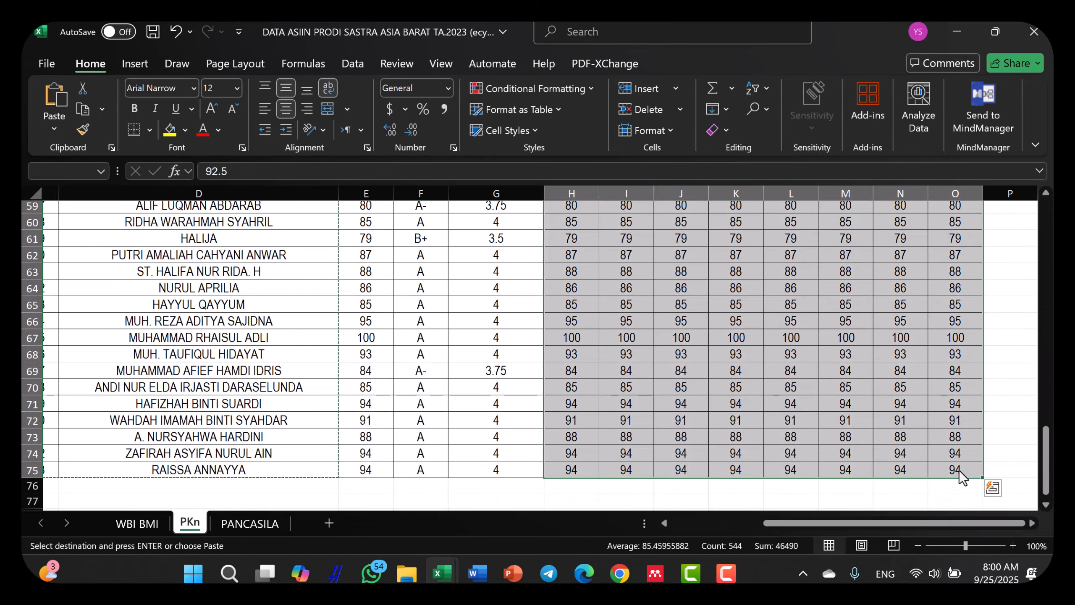
{"action": "key", "text": "ctrl+c"}
Paste the copied scores into the nilai_kelas_99000130_Kelas_MKWU-PKn template starting at C3, under CLC1 to CSC4, and check down to the last student
{"action": "mouse_move", "coordinate": [440, 573]}
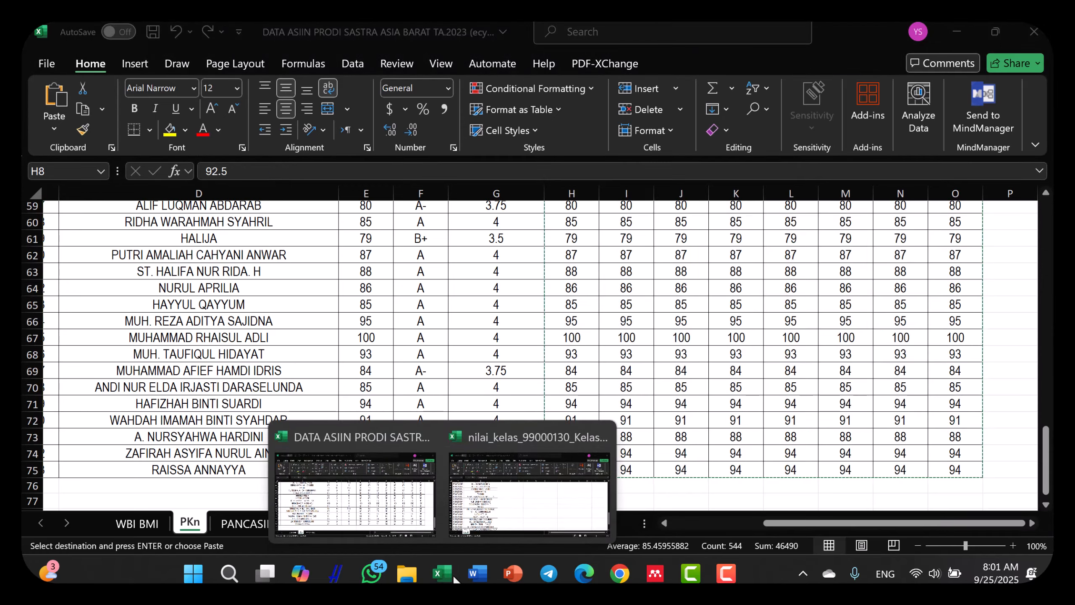
{"action": "left_click", "coordinate": [520, 520]}
{"action": "scroll", "coordinate": [455, 334], "scroll_direction": "up", "scroll_amount": 15}
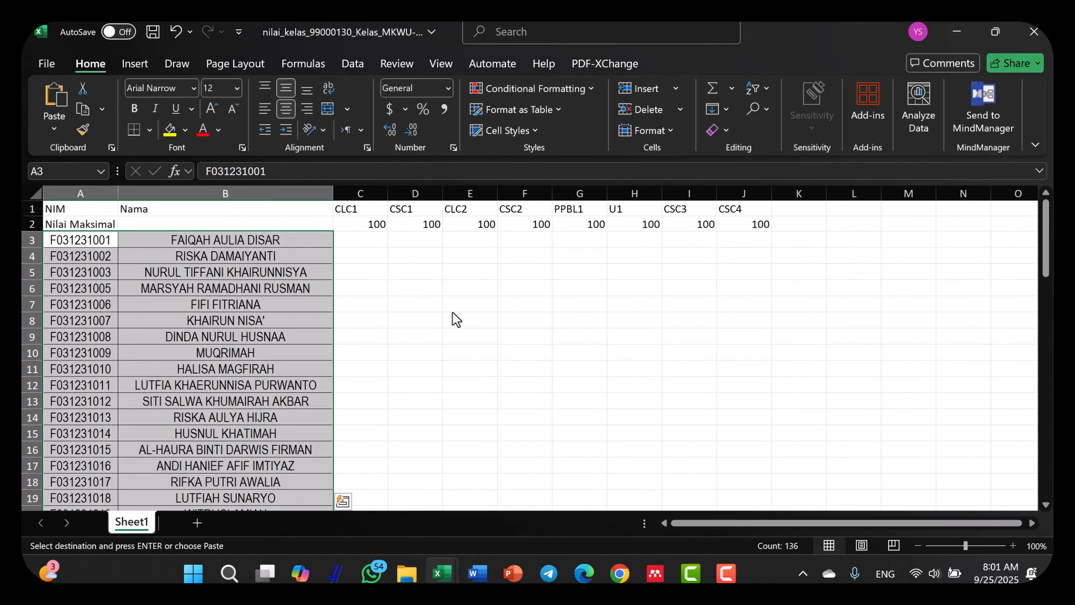
{"action": "left_click", "coordinate": [450, 308]}
{"action": "left_click", "coordinate": [360, 239]}
{"action": "key", "text": "ctrl+v"}
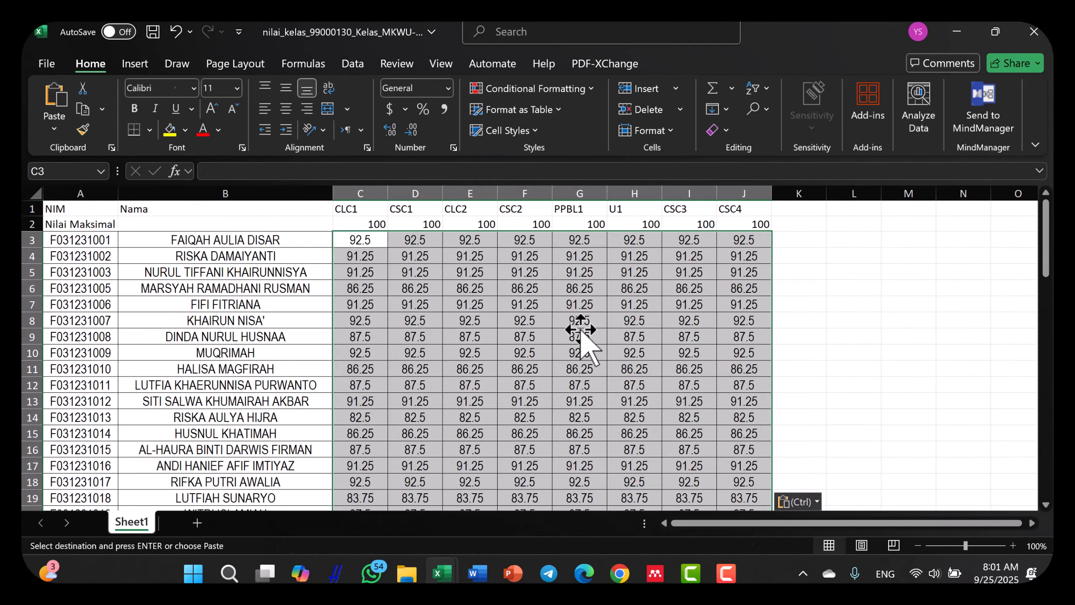
{"action": "scroll", "coordinate": [582, 347], "scroll_direction": "down", "scroll_amount": 20}
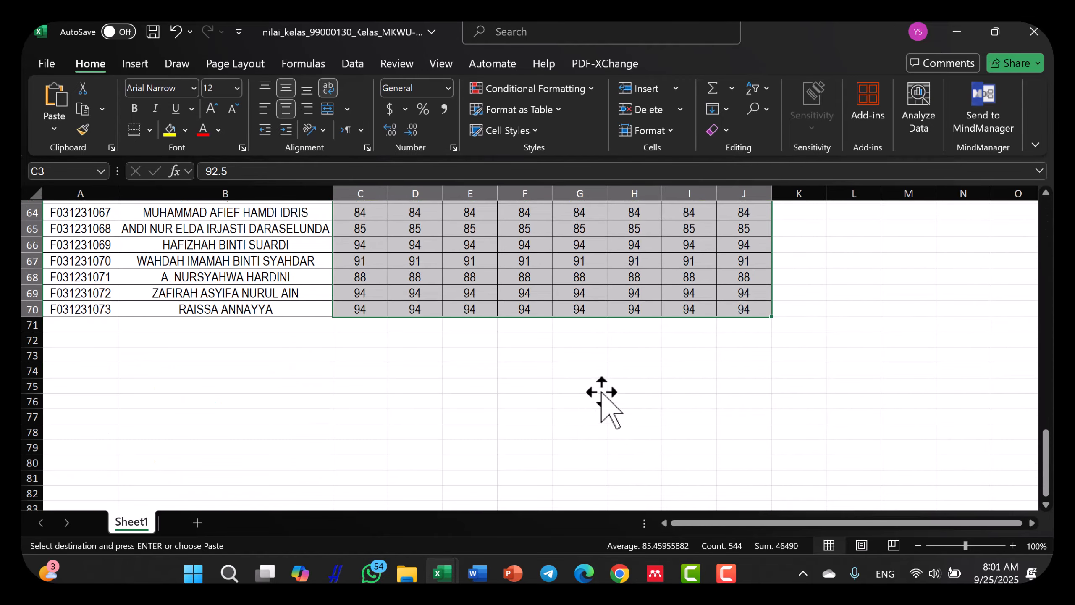
Save and close both the grade template and the source data workbook, and close the Downloads folder window
{"action": "left_click", "coordinate": [151, 32]}
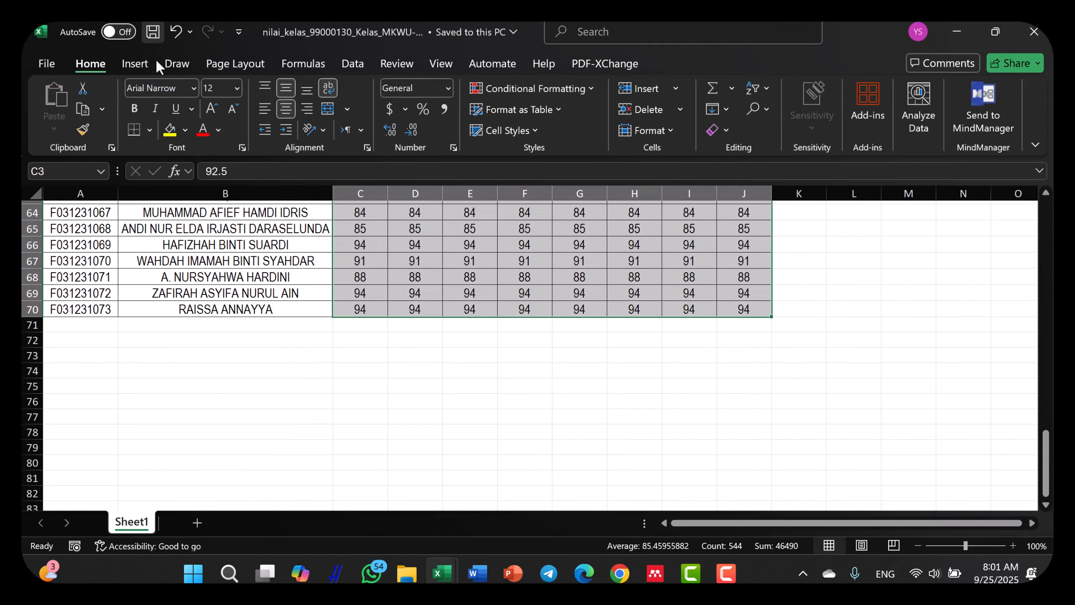
{"action": "scroll", "coordinate": [360, 328], "scroll_direction": "up", "scroll_amount": 4}
{"action": "scroll", "coordinate": [360, 332], "scroll_direction": "up", "scroll_amount": 3}
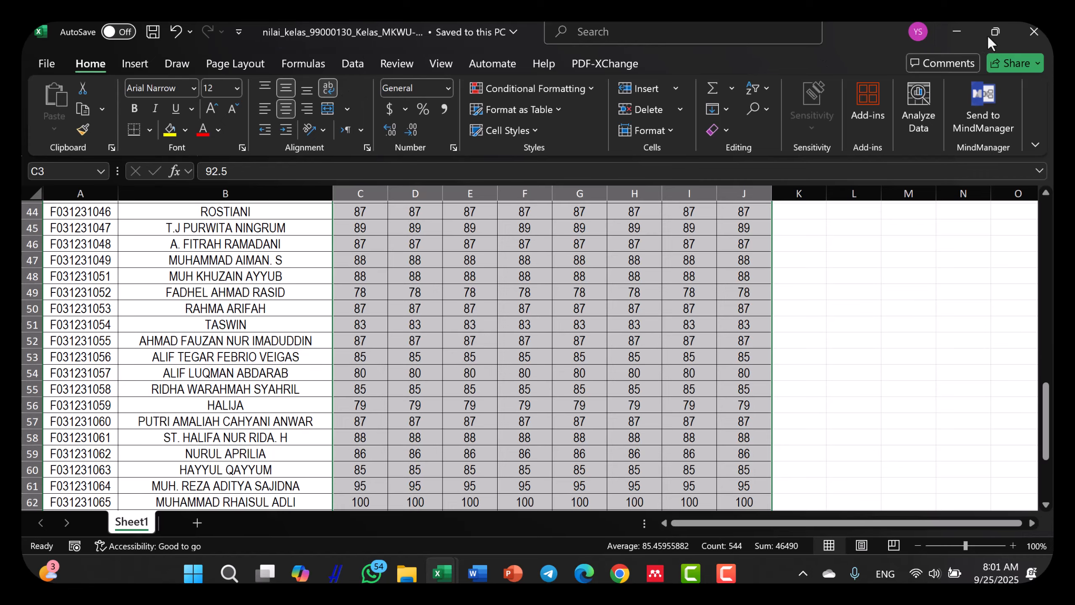
{"action": "left_click", "coordinate": [1033, 32]}
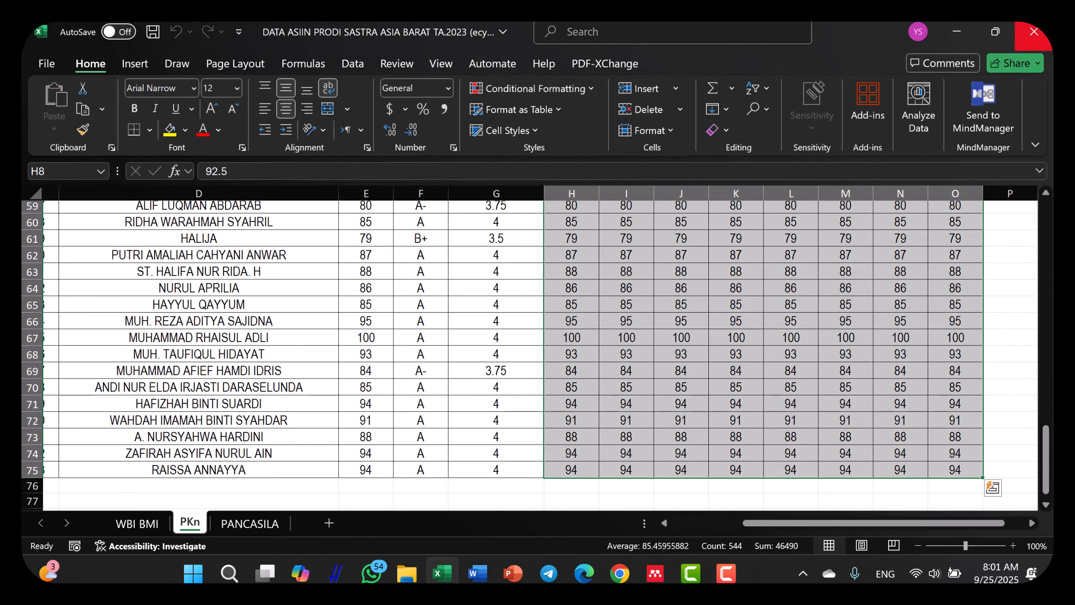
{"action": "left_click", "coordinate": [1033, 32]}
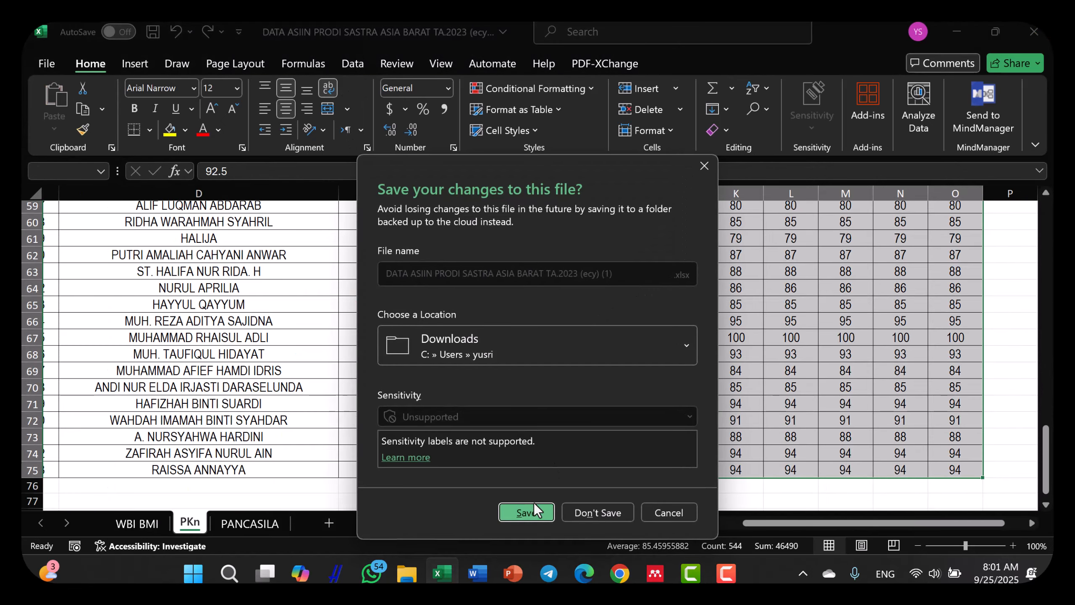
{"action": "left_click", "coordinate": [527, 512]}
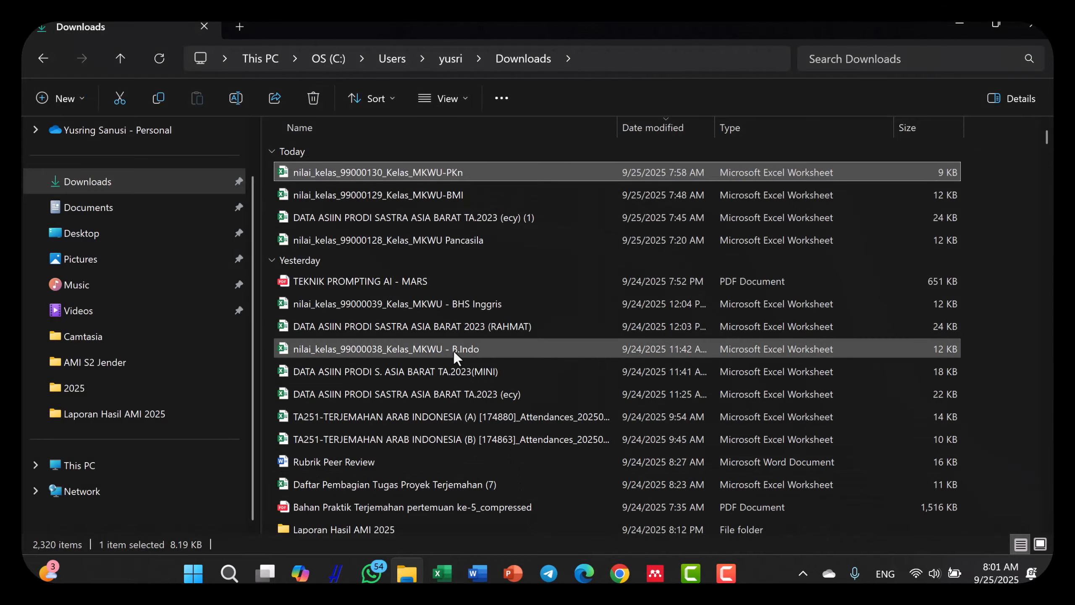
{"action": "left_click", "coordinate": [1033, 26]}
On the browser's Data Nilai page, upload nilai_kelas_99000130_Kelas_MKWU-PKn.xlsx from Downloads into Daftar Nilai and save it
{"action": "scroll", "coordinate": [602, 304], "scroll_direction": "up", "scroll_amount": 10}
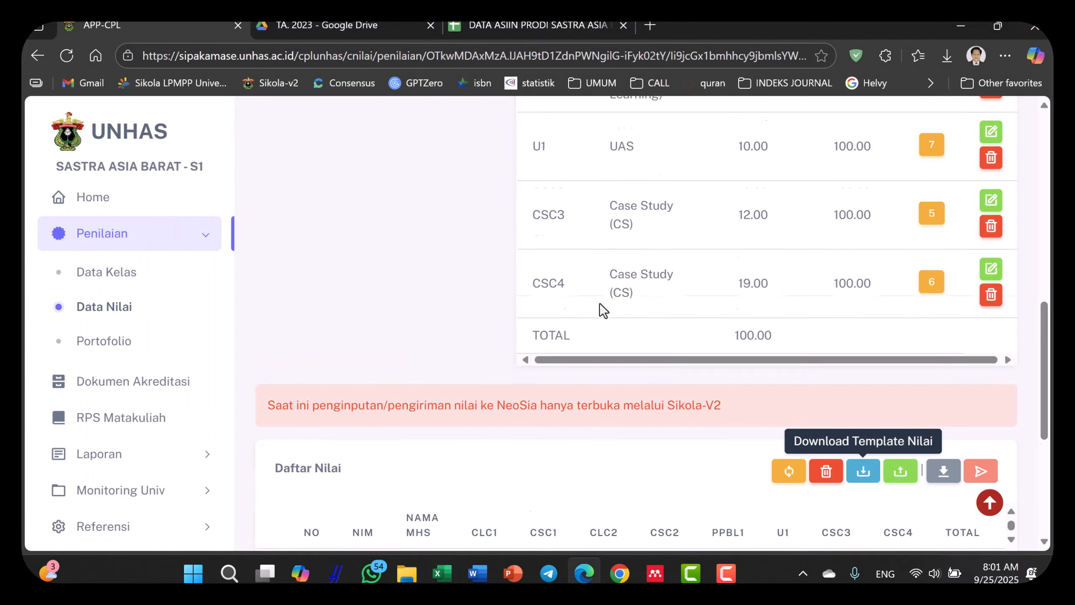
{"action": "scroll", "coordinate": [639, 302], "scroll_direction": "down", "scroll_amount": 5}
{"action": "scroll", "coordinate": [635, 309], "scroll_direction": "down", "scroll_amount": 6}
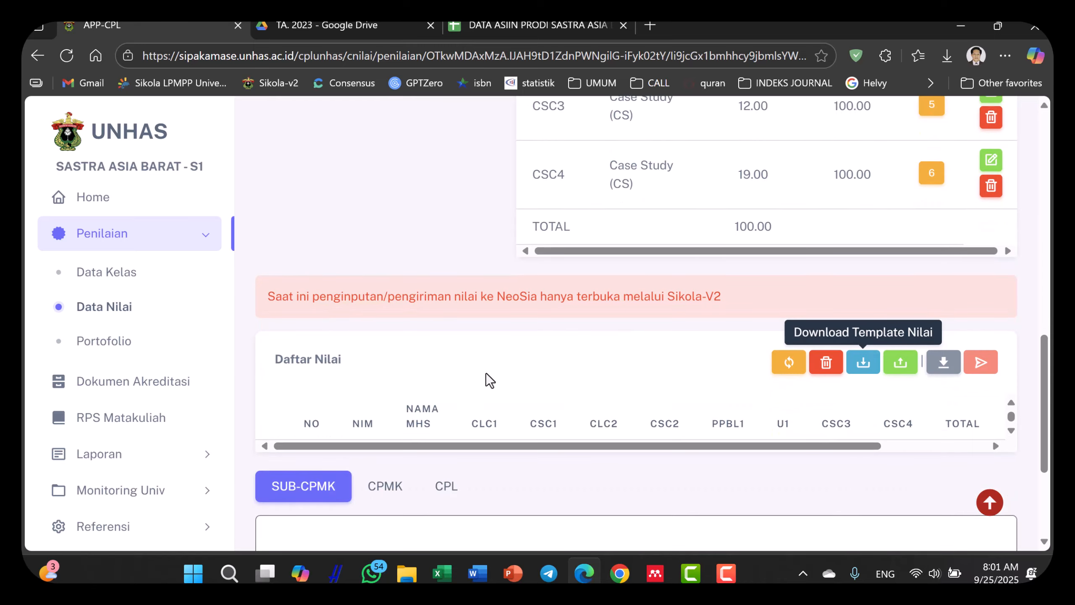
{"action": "scroll", "coordinate": [486, 372], "scroll_direction": "up", "scroll_amount": 10}
{"action": "scroll", "coordinate": [817, 275], "scroll_direction": "down", "scroll_amount": 5}
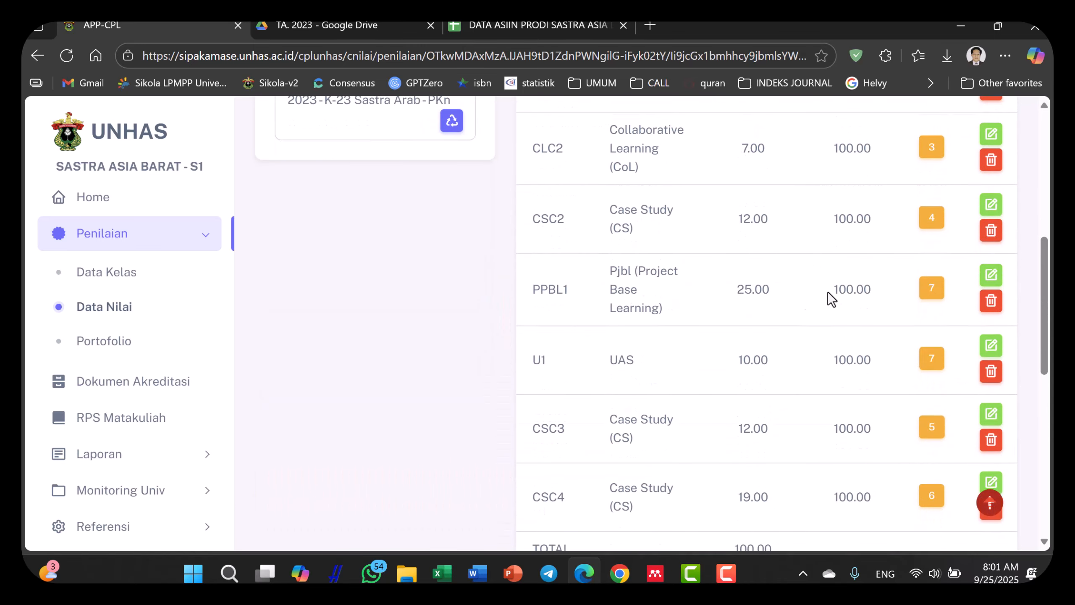
{"action": "scroll", "coordinate": [719, 296], "scroll_direction": "down", "scroll_amount": 10}
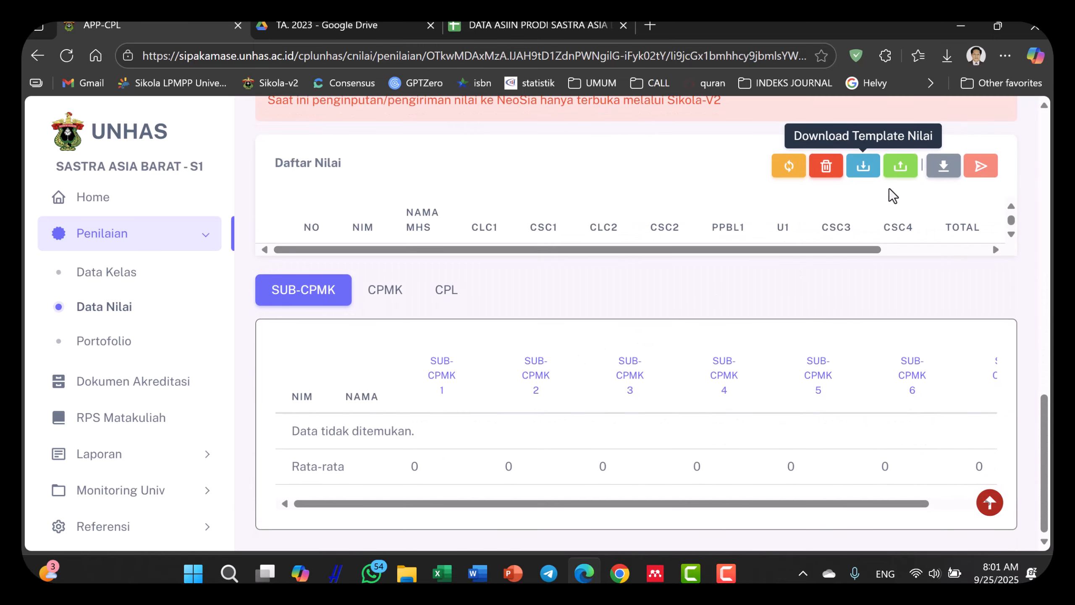
{"action": "left_click", "coordinate": [900, 166]}
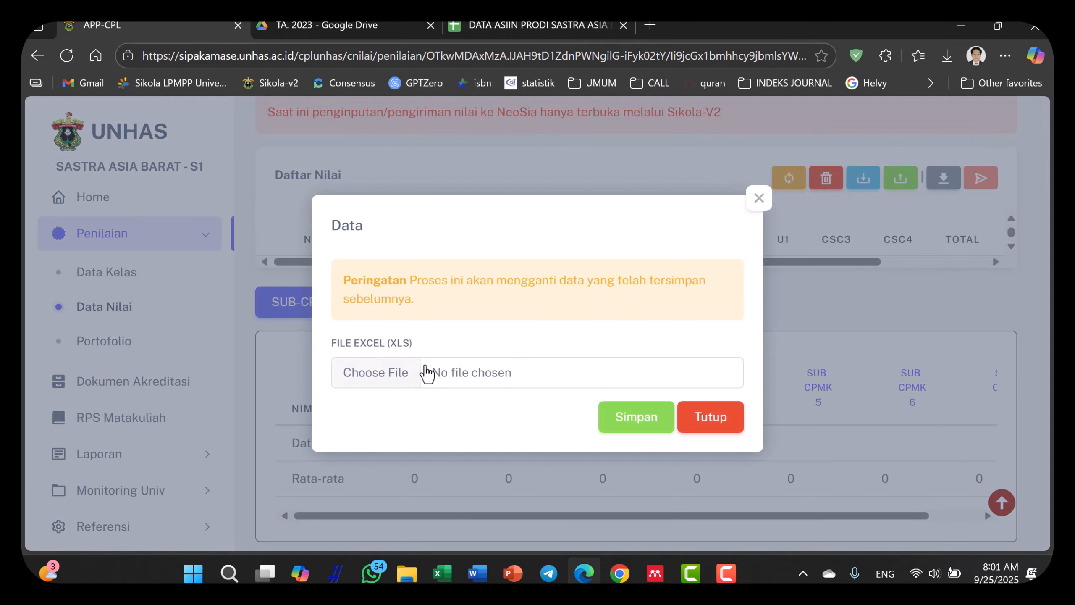
{"action": "left_click", "coordinate": [407, 372]}
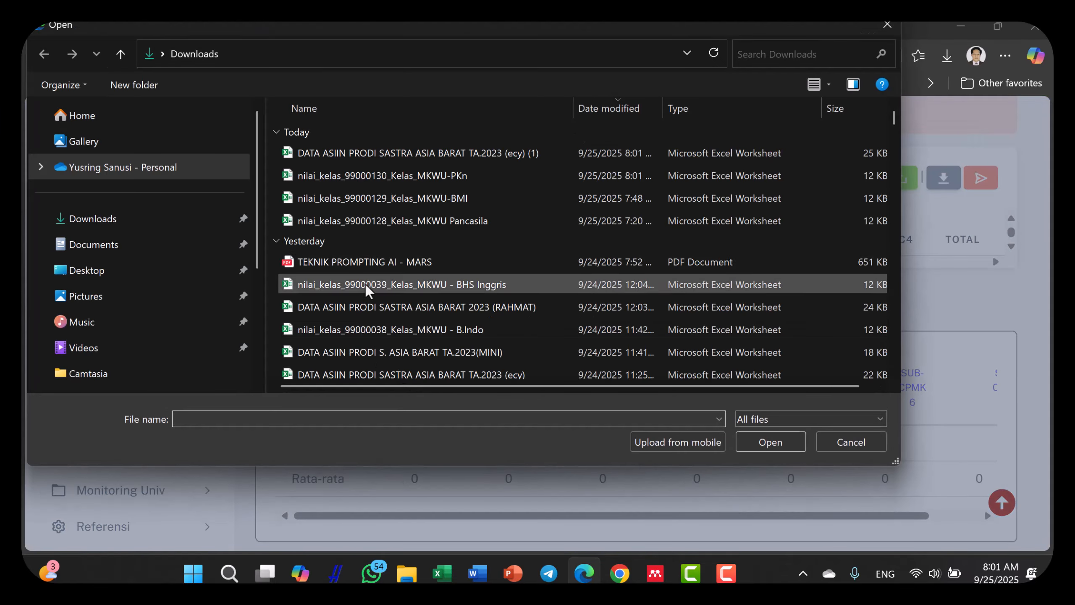
{"action": "left_click", "coordinate": [463, 177]}
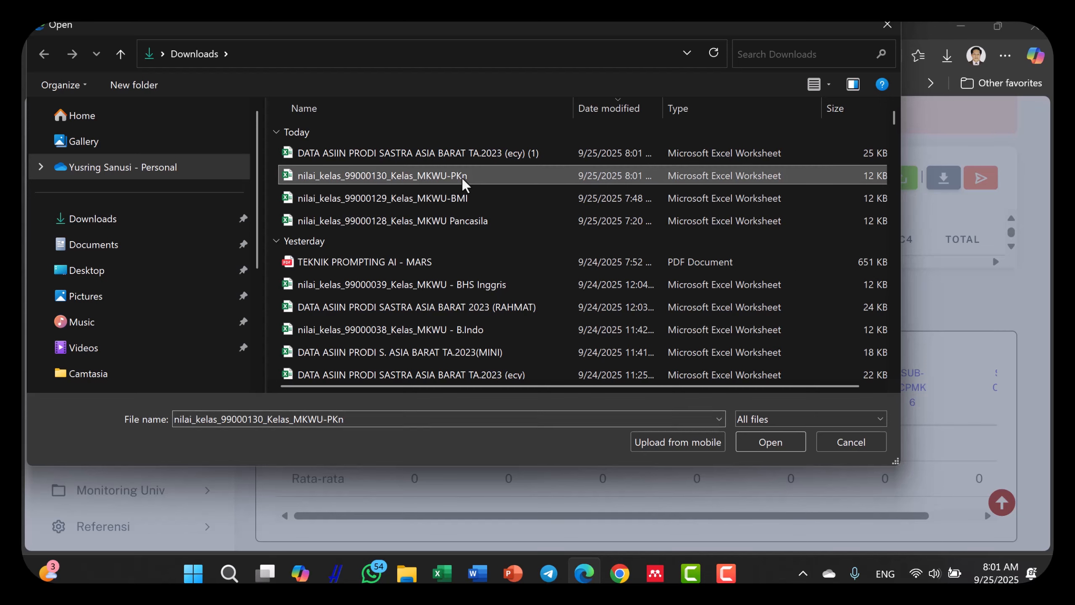
{"action": "left_click", "coordinate": [767, 440]}
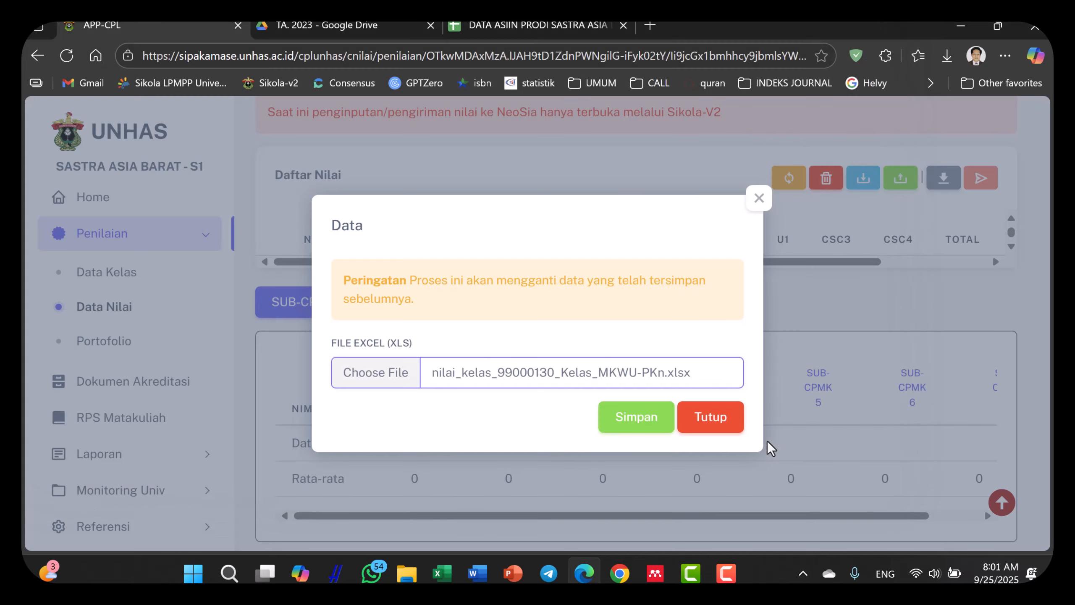
{"action": "left_click", "coordinate": [637, 420]}
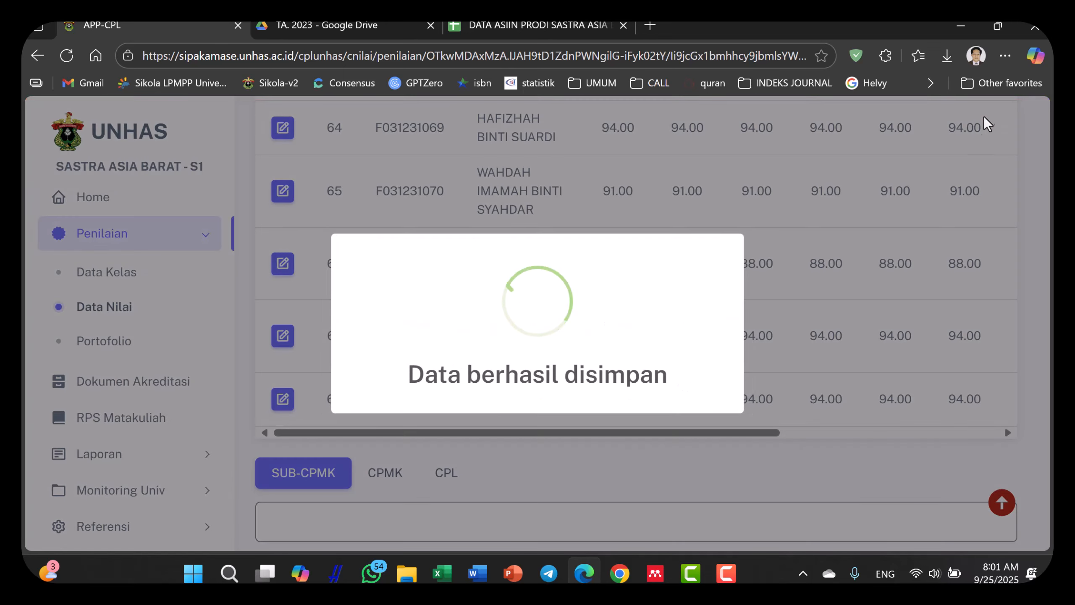
Examine the imported student scores and their SUB-CPMK, CPMK and CPL results below the Daftar Nilai table
{"action": "scroll", "coordinate": [755, 259], "scroll_direction": "up", "scroll_amount": 15}
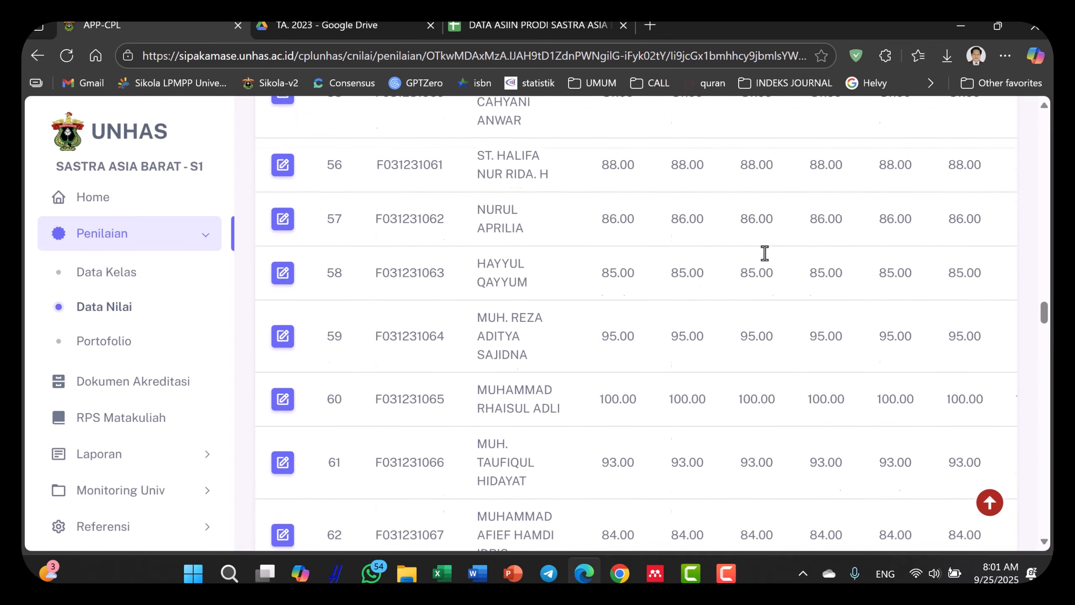
{"action": "scroll", "coordinate": [634, 279], "scroll_direction": "down", "scroll_amount": 20}
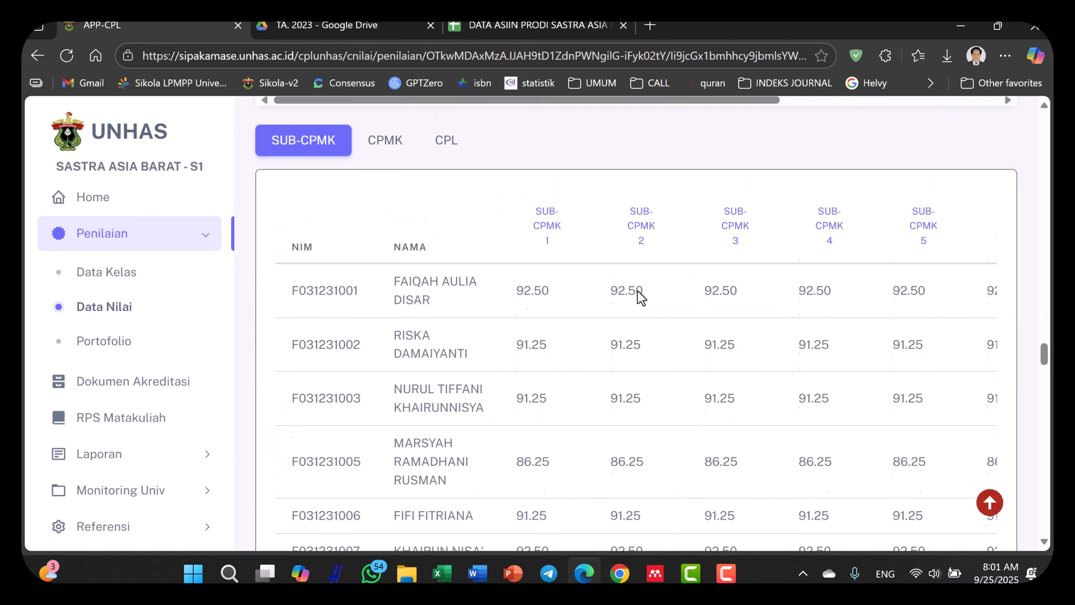
{"action": "scroll", "coordinate": [622, 269], "scroll_direction": "up", "scroll_amount": 3}
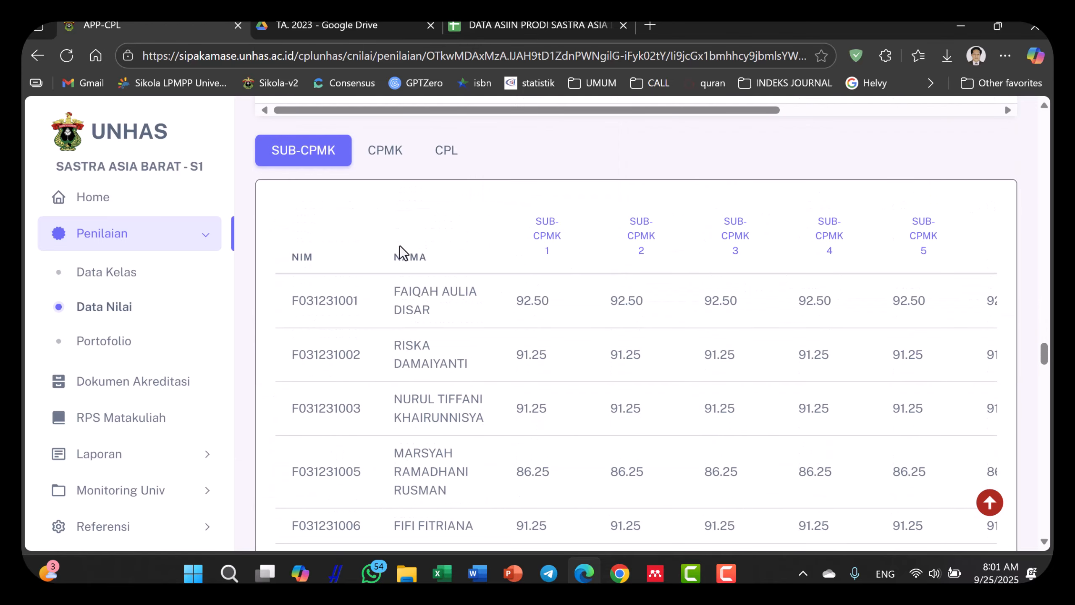
{"action": "left_click", "coordinate": [383, 153]}
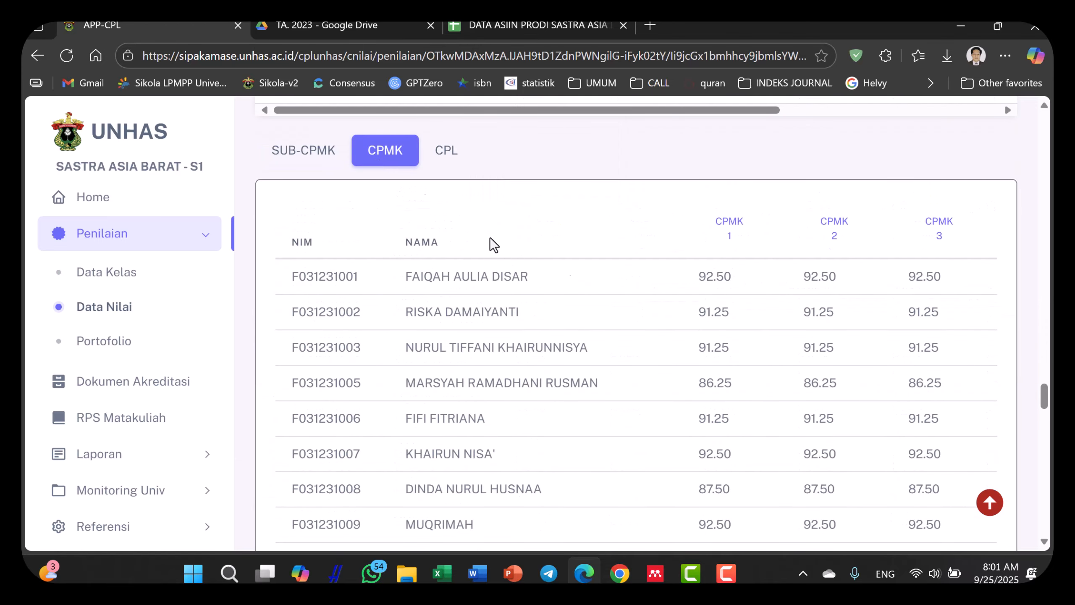
{"action": "left_click", "coordinate": [440, 151]}
{"action": "scroll", "coordinate": [719, 347], "scroll_direction": "down", "scroll_amount": 5}
{"action": "scroll", "coordinate": [712, 339], "scroll_direction": "up", "scroll_amount": 7}
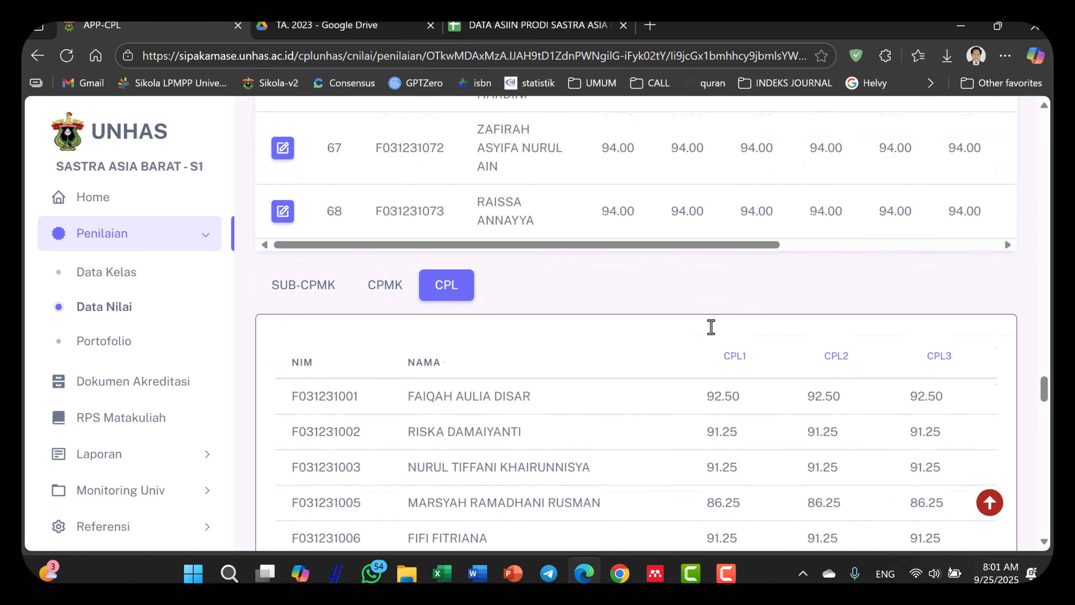
Review the class information, the Aturan Assessment rules and the start of the Daftar Nilai list for Kelas MKWU
{"action": "scroll", "coordinate": [715, 313], "scroll_direction": "up", "scroll_amount": 15}
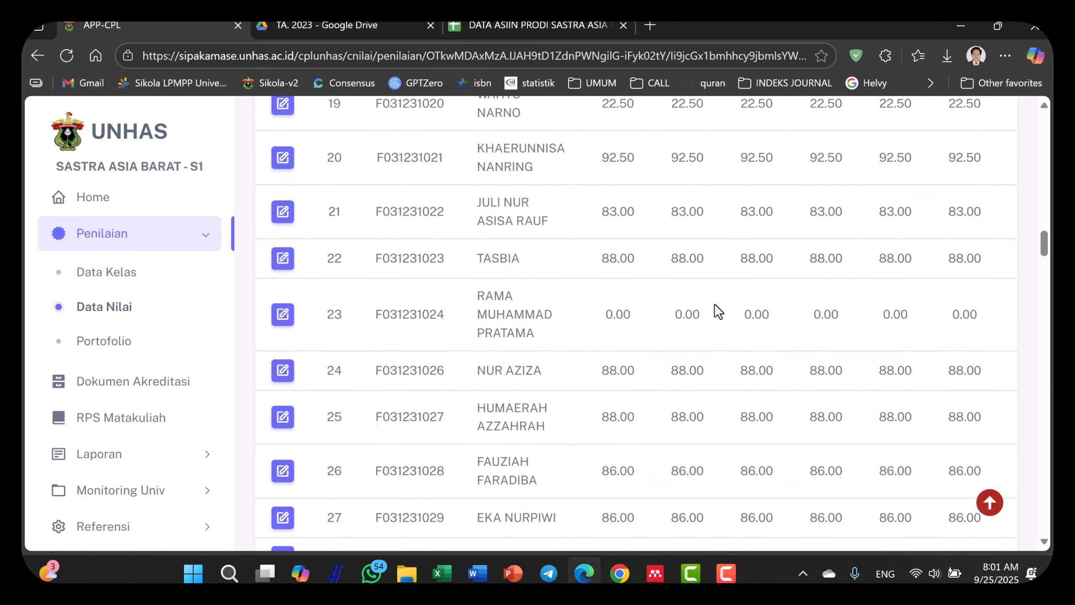
{"action": "scroll", "coordinate": [715, 301], "scroll_direction": "up", "scroll_amount": 20}
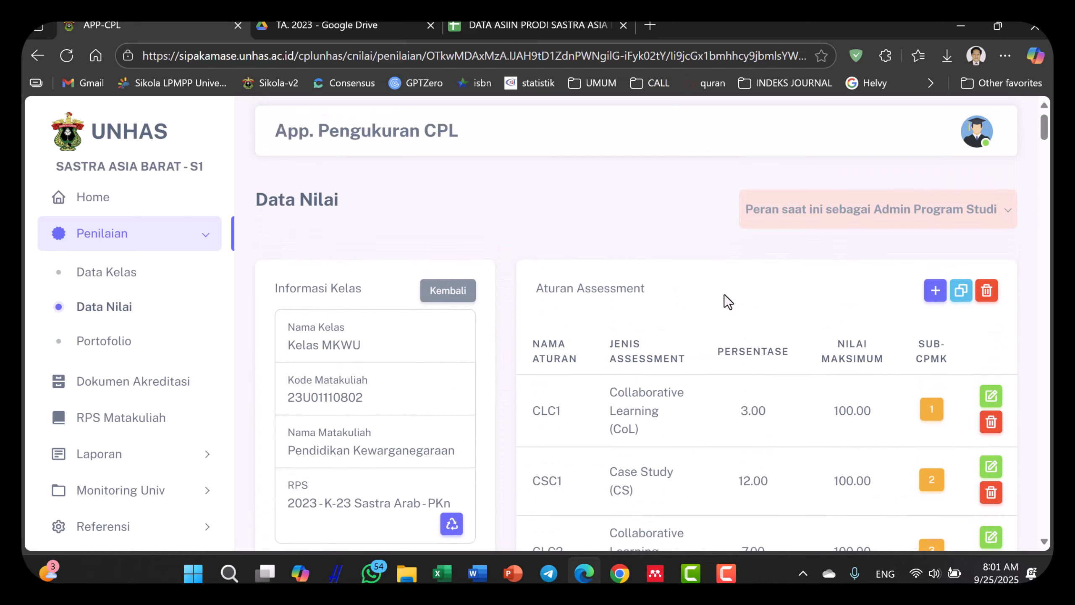
{"action": "scroll", "coordinate": [693, 336], "scroll_direction": "down", "scroll_amount": 5}
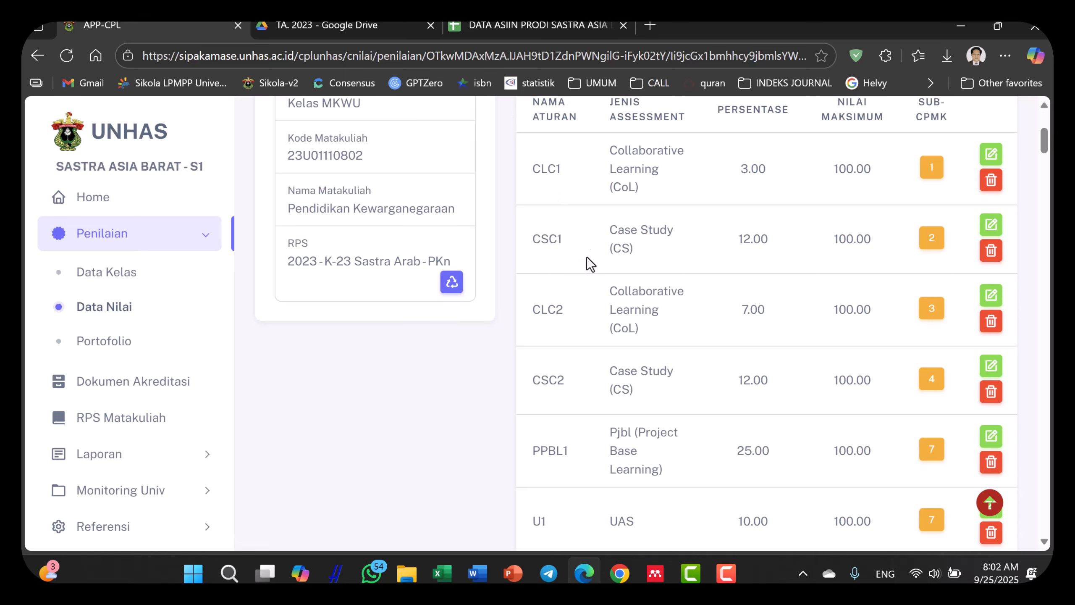
{"action": "scroll", "coordinate": [582, 333], "scroll_direction": "down", "scroll_amount": 7}
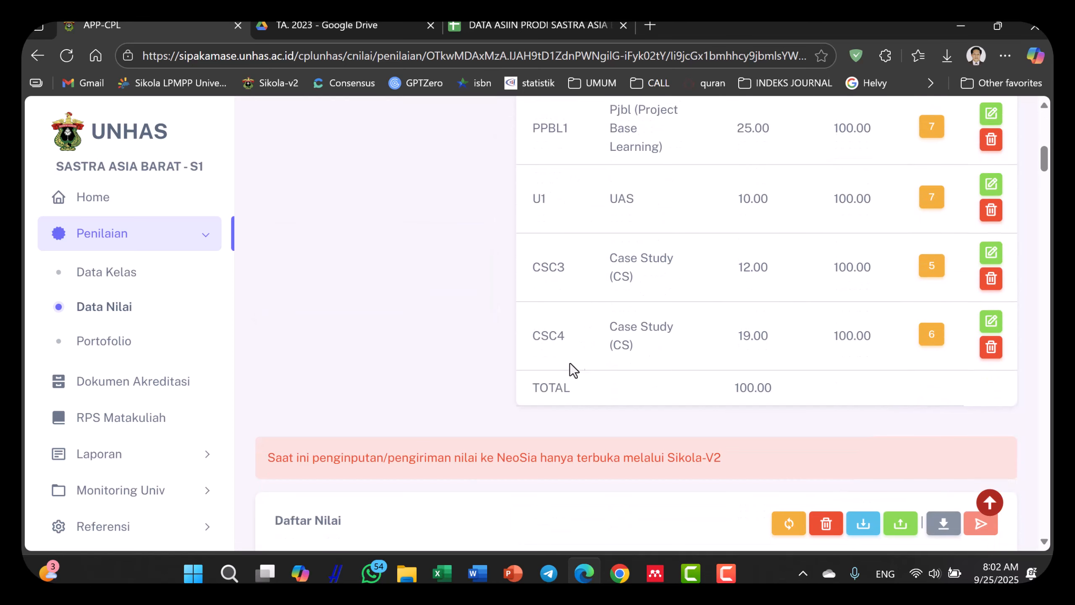
{"action": "scroll", "coordinate": [458, 363], "scroll_direction": "down", "scroll_amount": 7}
{"action": "scroll", "coordinate": [458, 363], "scroll_direction": "up", "scroll_amount": 7}
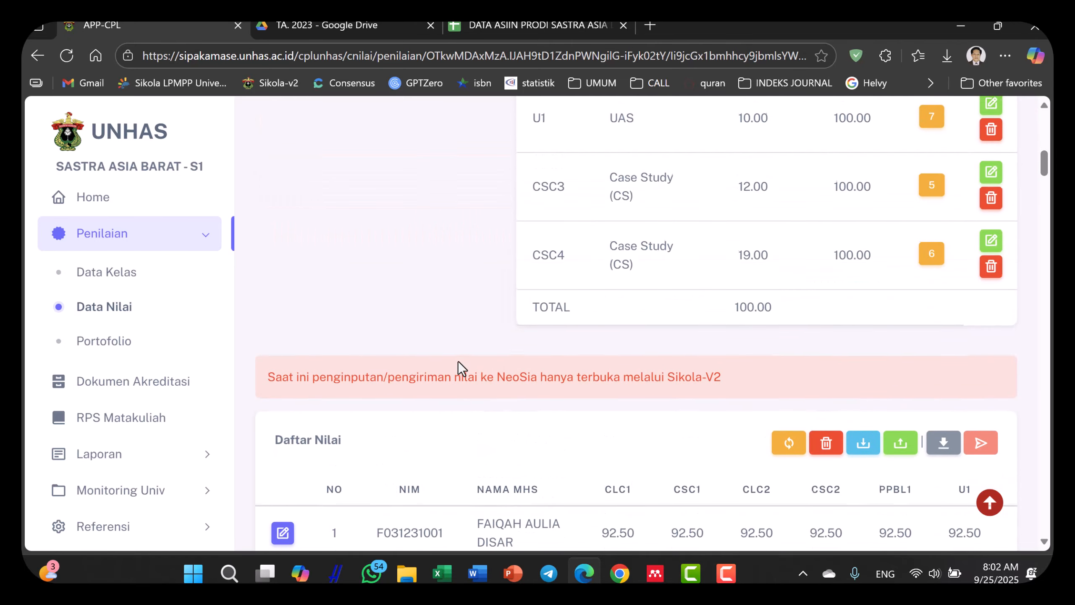
{"action": "scroll", "coordinate": [457, 360], "scroll_direction": "up", "scroll_amount": 5}
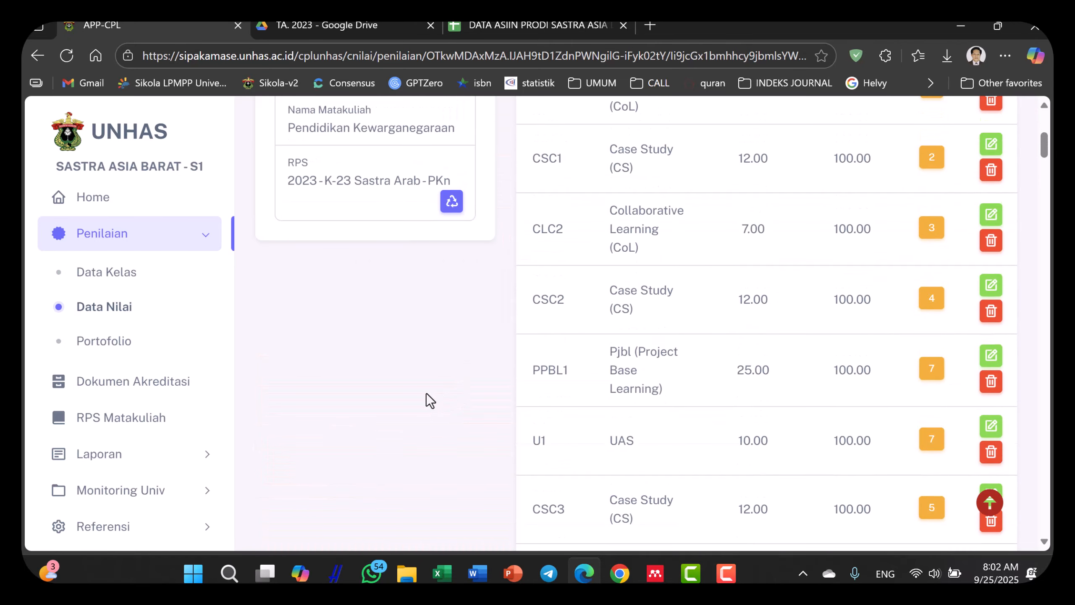